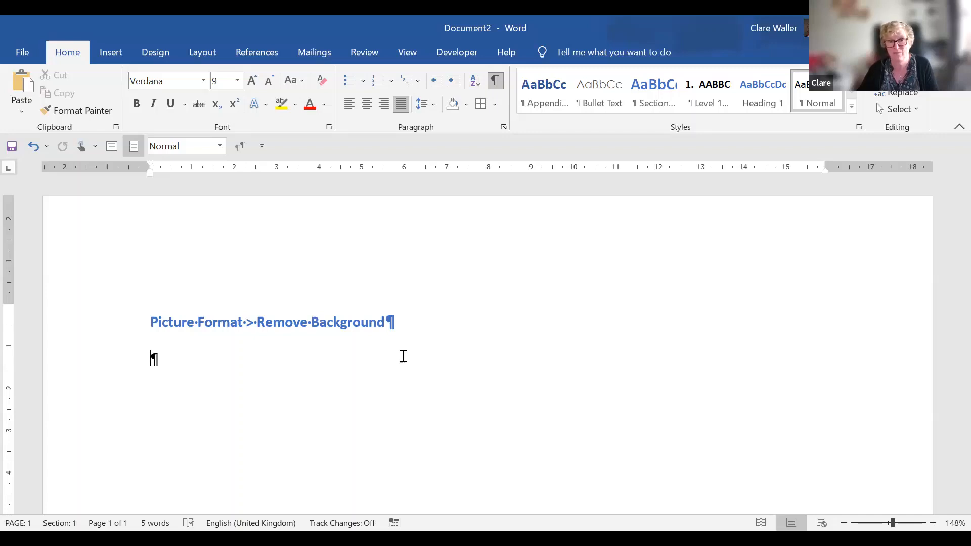
# Paste a second 'Picture Format -> Remove Background' heading and select its 'Picture Format ->' text.
pyautogui.write('Picture Format->Remove Background')
pyautogui.doubleClick(367, 356)
pyautogui.click(205, 359)
pyautogui.moveTo(242, 354); pyautogui.dragTo(149, 343)
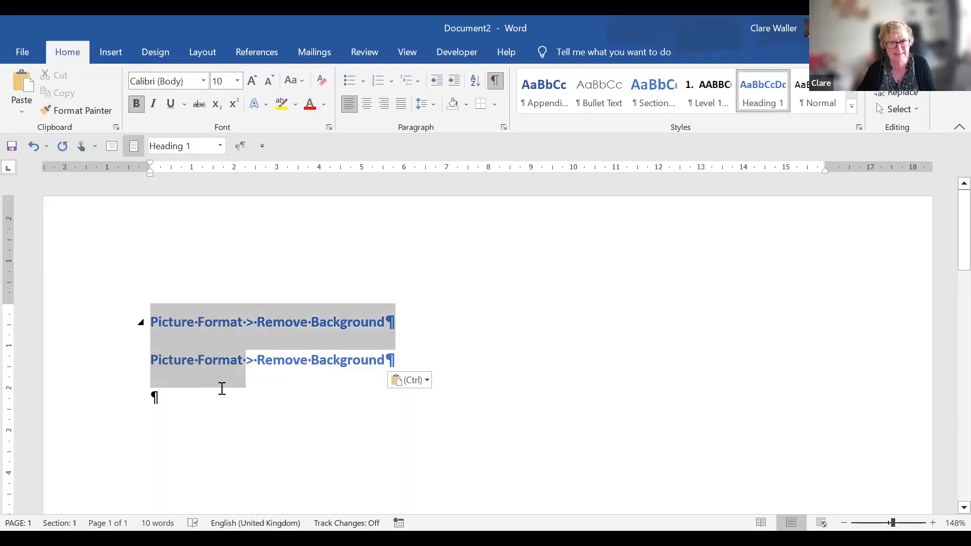
pyautogui.click(245, 359)
pyautogui.moveTo(255, 361); pyautogui.dragTo(138, 369)
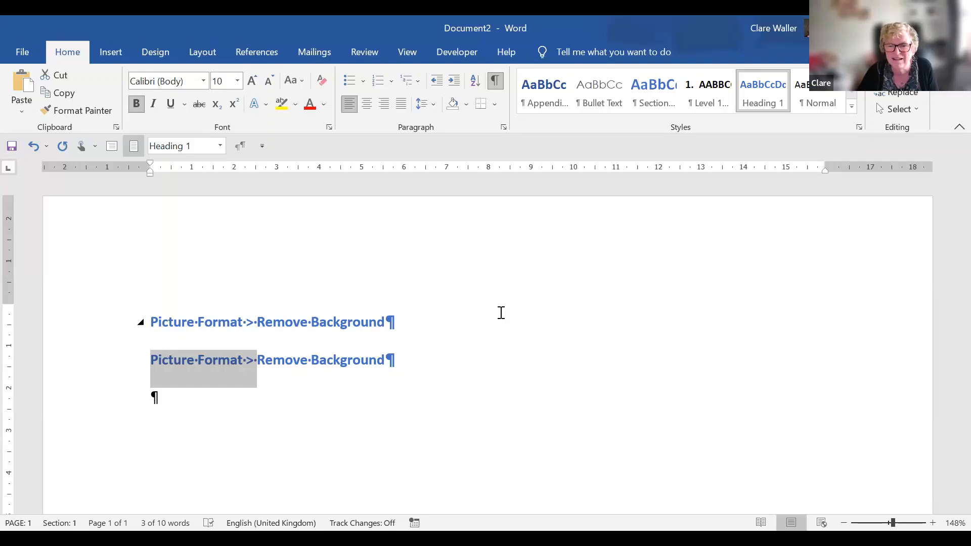
pyautogui.hotkey('alt', 'Tab')
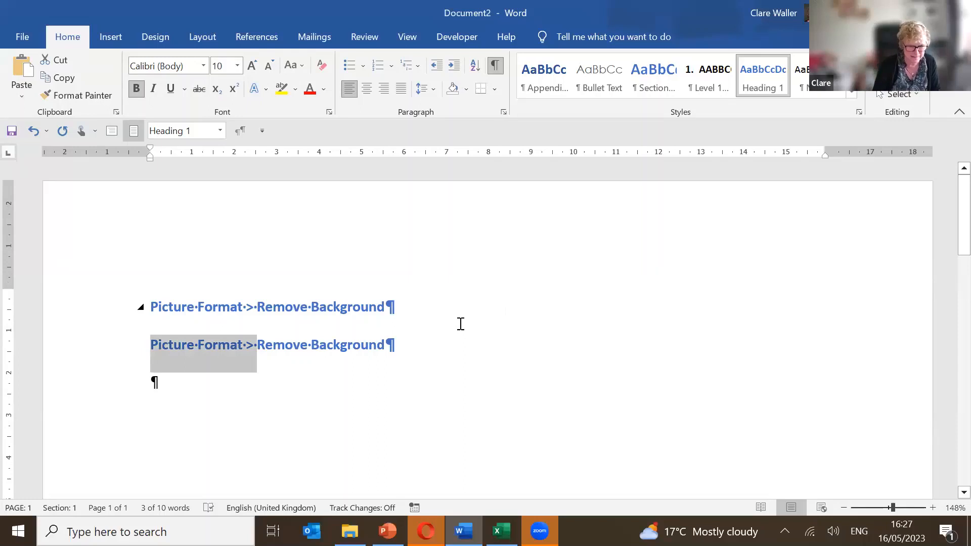
# Pin the Picture Format item in Windows Clipboard History.
pyautogui.press('super+v')
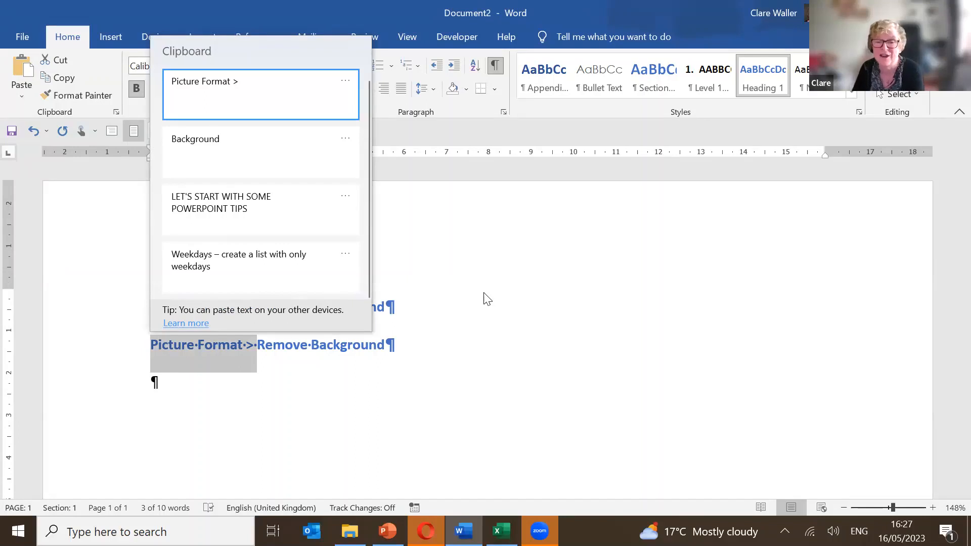
pyautogui.press('Escape')
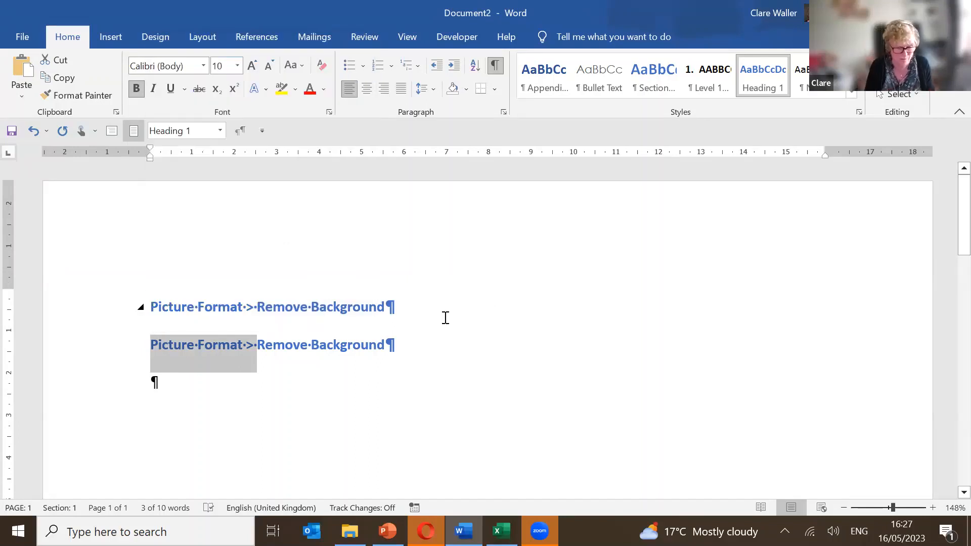
pyautogui.press('super+v')
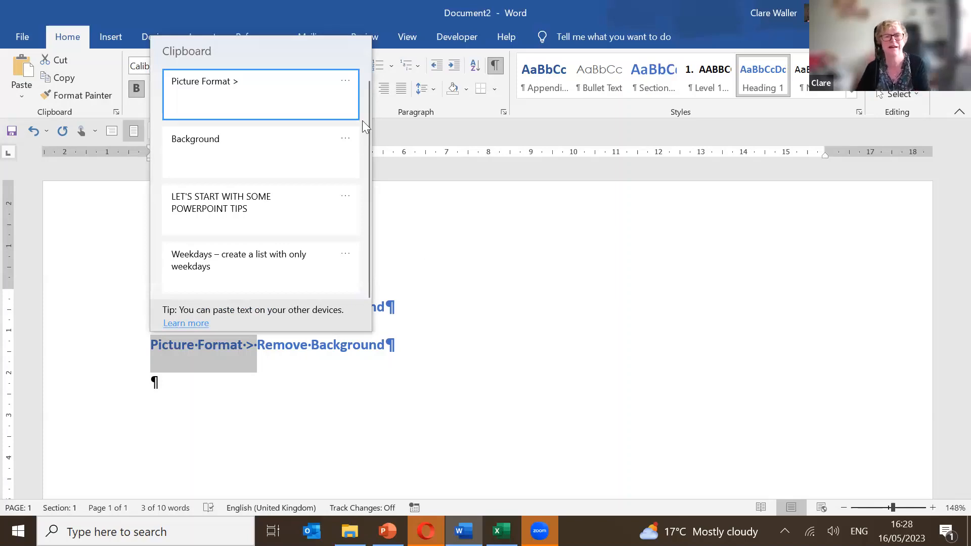
pyautogui.click(349, 84)
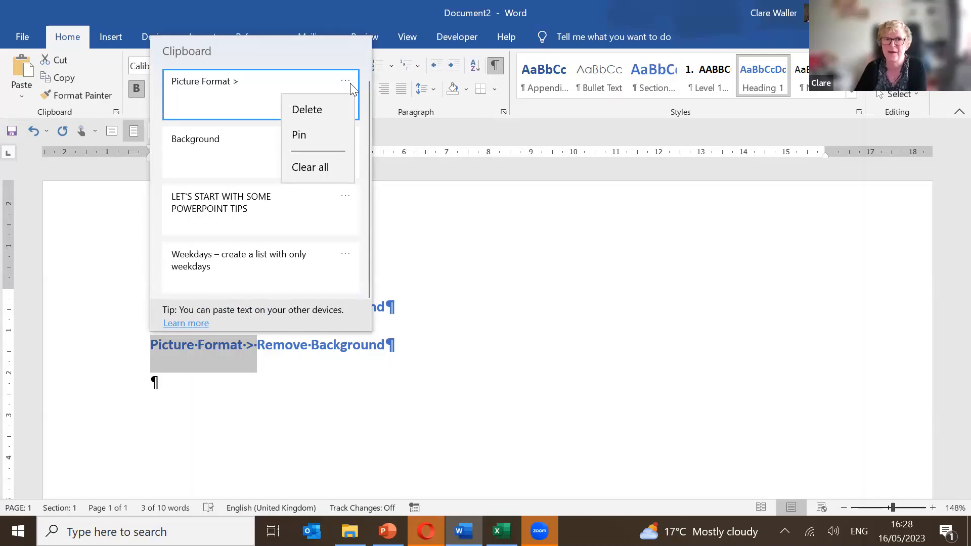
pyautogui.click(339, 132)
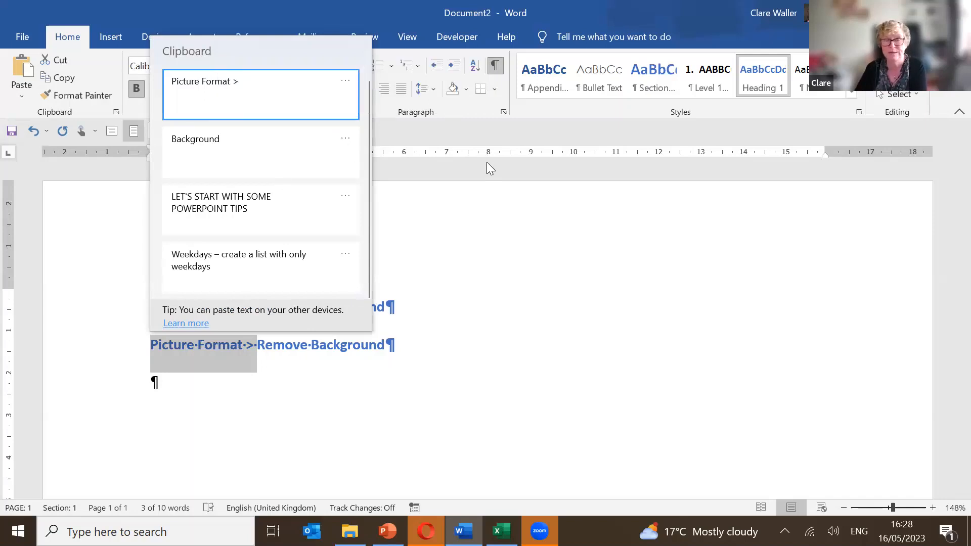
# Delete the Background entry, clear all other unpinned clipboard items, and return to the Excel workbook.
pyautogui.click(345, 138)
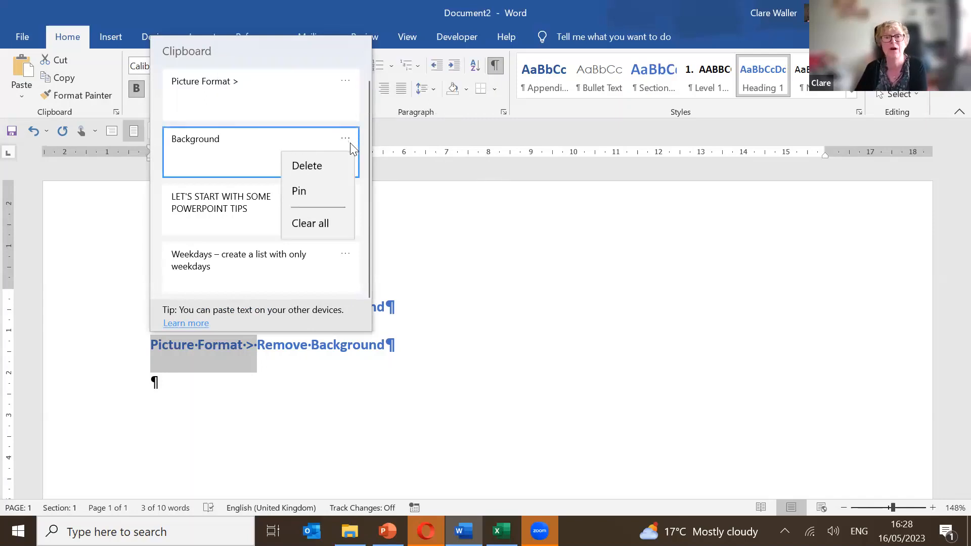
pyautogui.click(337, 171)
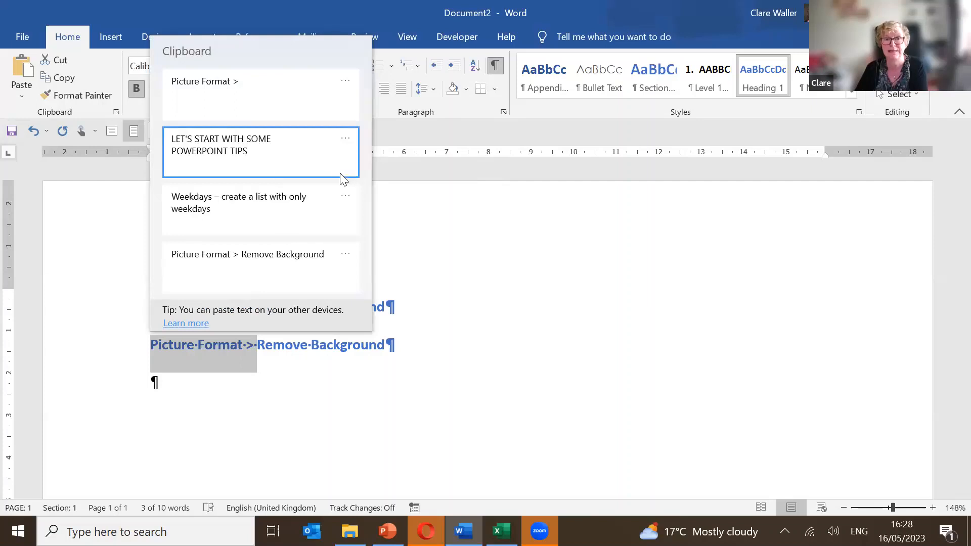
pyautogui.click(345, 138)
pyautogui.click(337, 221)
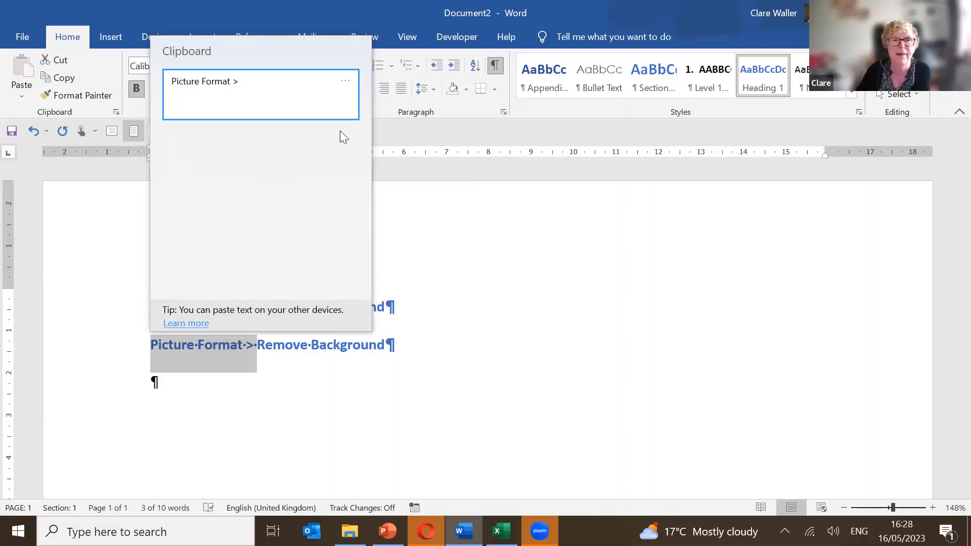
pyautogui.click(449, 211)
pyautogui.click(417, 272)
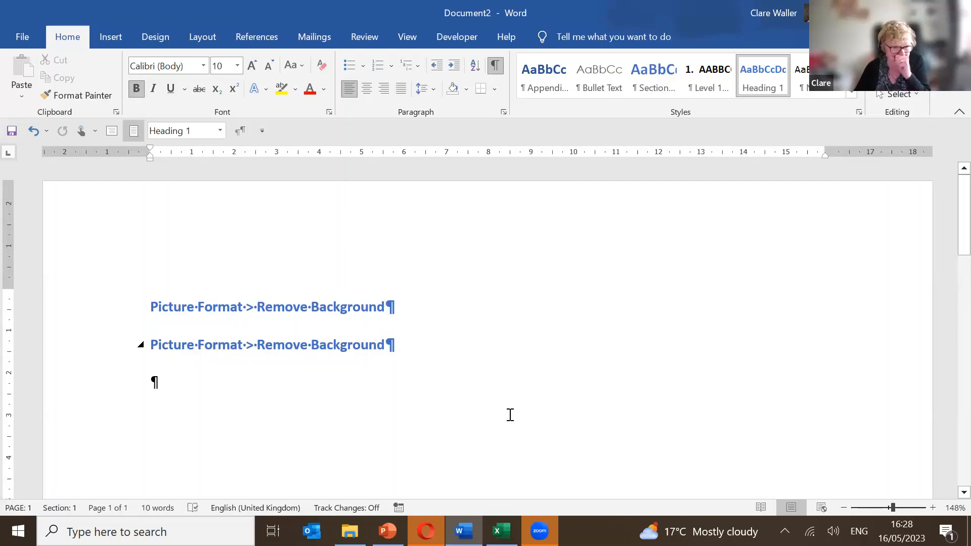
pyautogui.click(485, 518)
# Autofill Monday from B1 across to E1, adding Tuesday, Wednesday and Thursday.
pyautogui.click(81, 170)
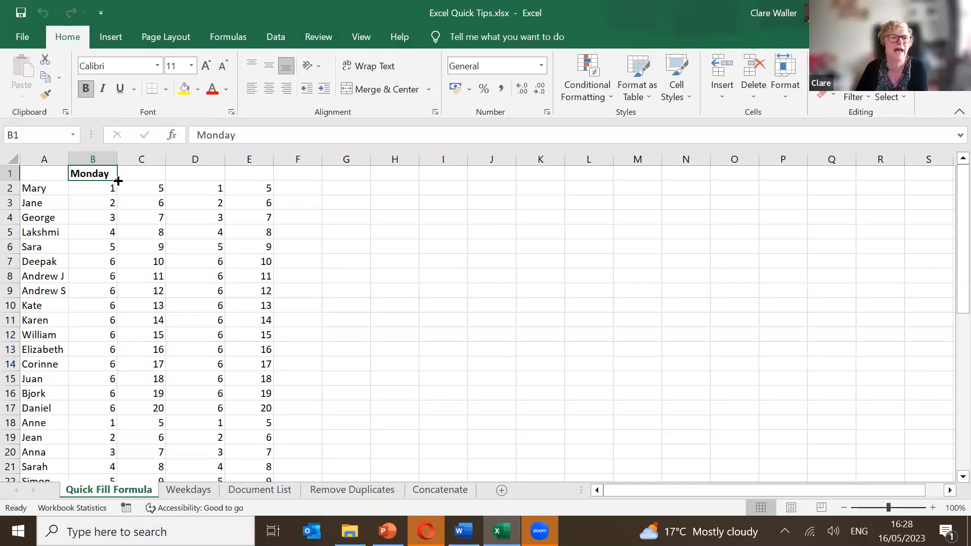
pyautogui.moveTo(118, 180); pyautogui.dragTo(253, 182)
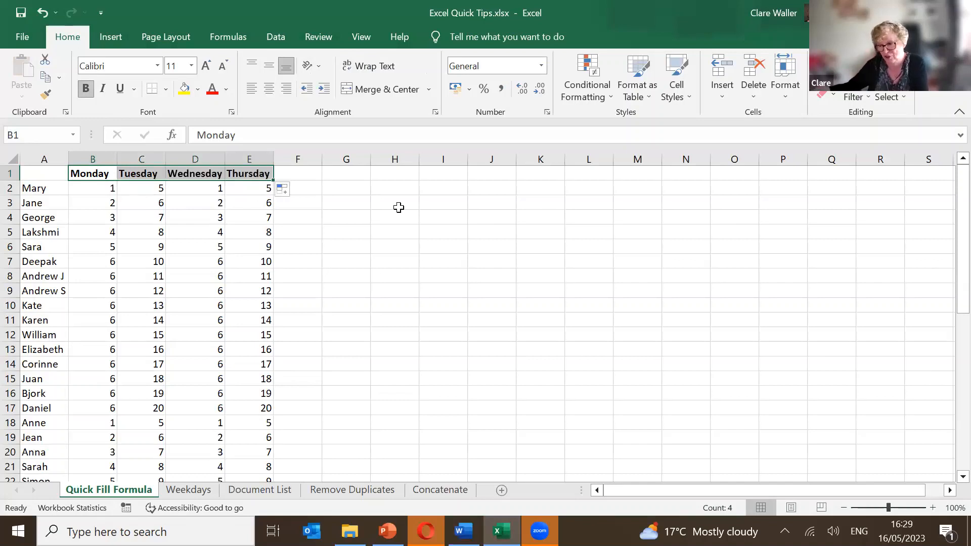
pyautogui.click(300, 187)
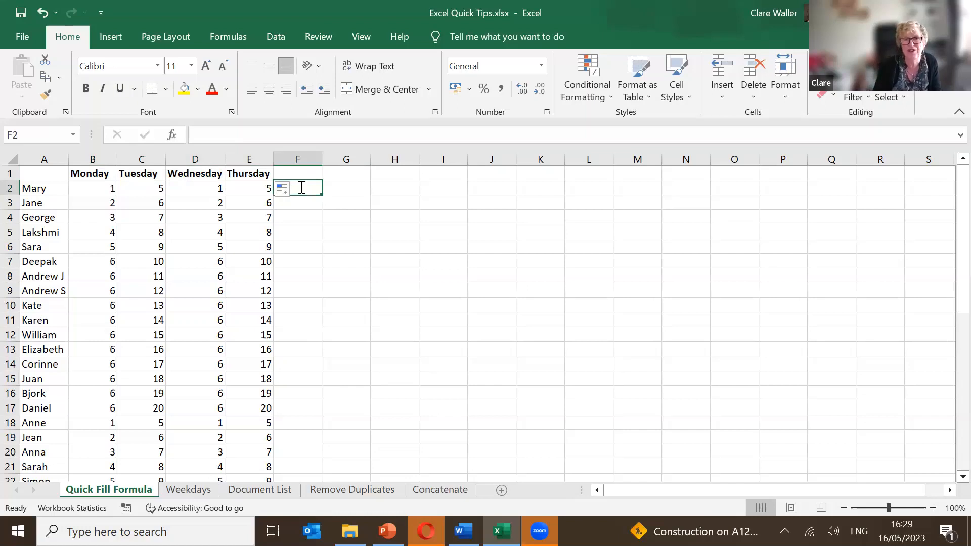
# Add an AutoSum total =SUM(B2:E2) for row 2 in F2.
pyautogui.hotkey('alt', '=')
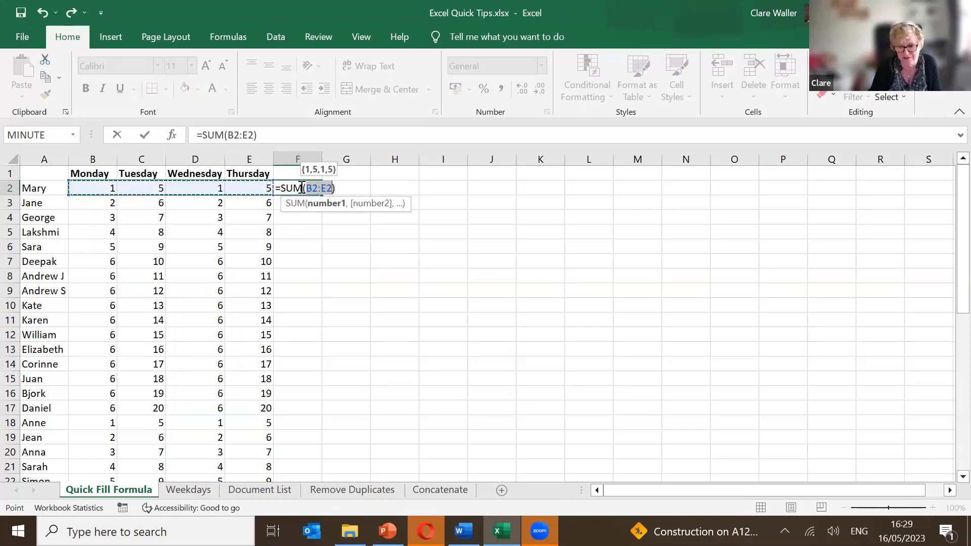
pyautogui.press('Return')
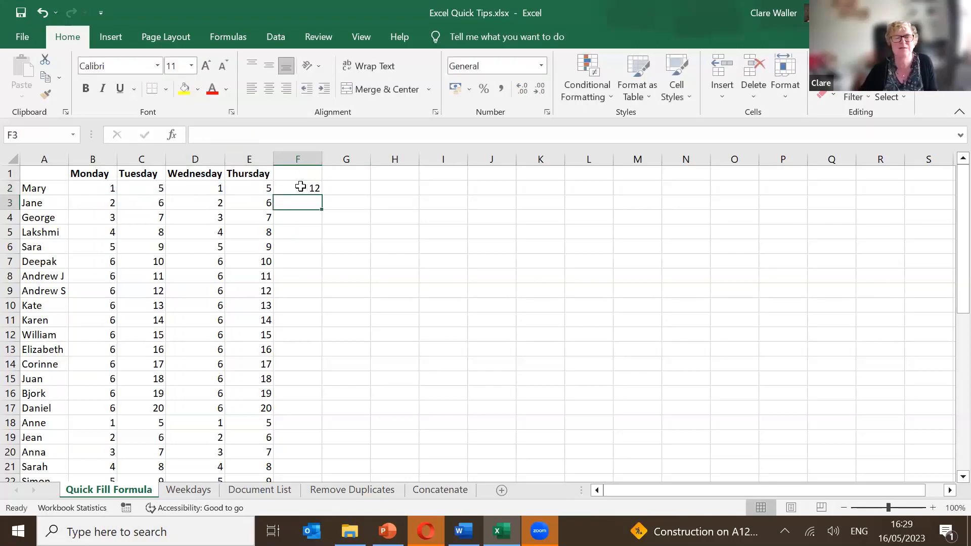
pyautogui.click(300, 187)
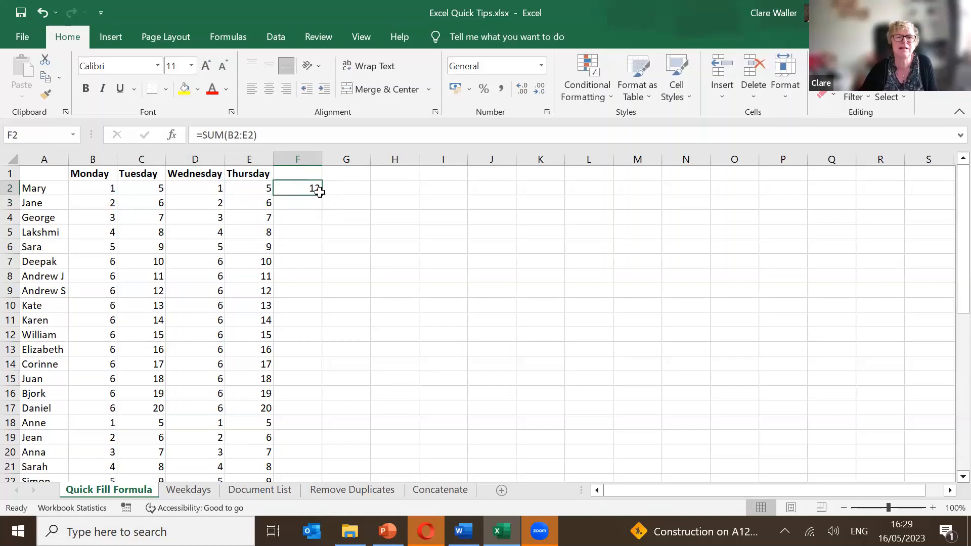
pyautogui.click(281, 173)
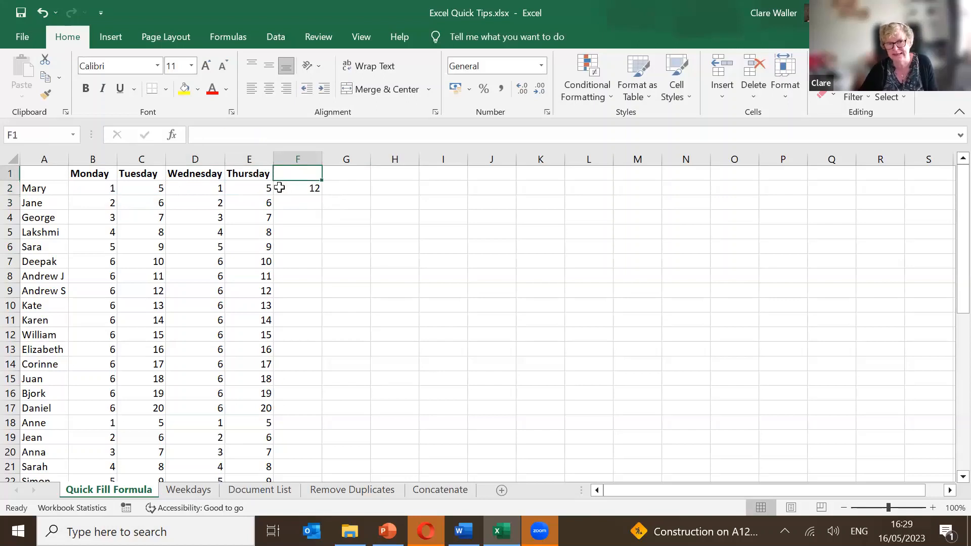
pyautogui.click(281, 189)
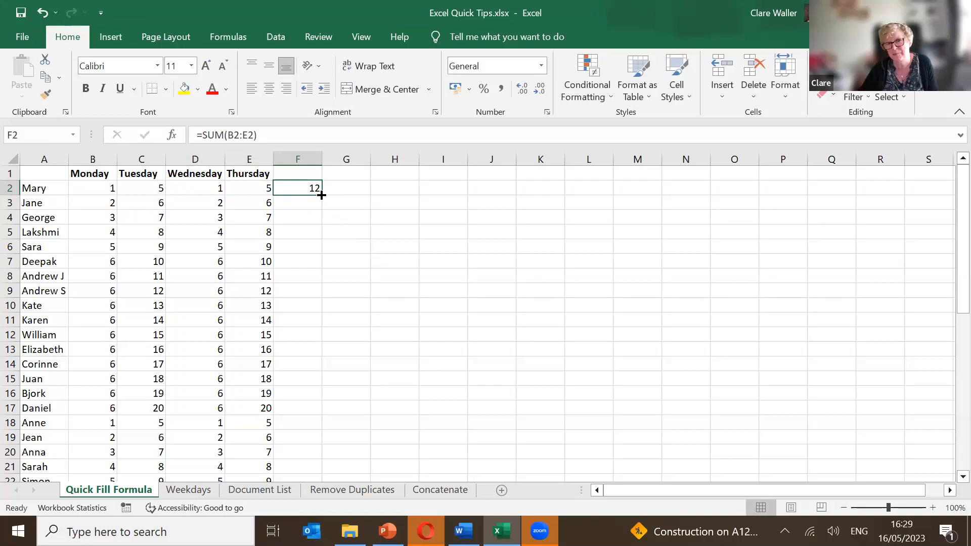
# Copy the F2 SUM formula down column F to F43 and check the filled totals.
pyautogui.doubleClick(322, 194)
pyautogui.scroll(-11, 304, 260)
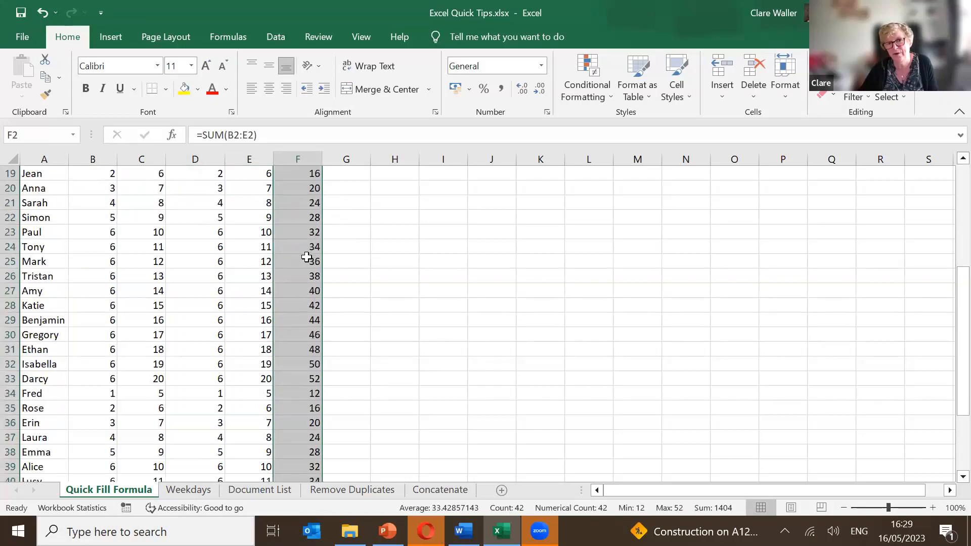
pyautogui.click(298, 274)
pyautogui.scroll(-1, 298, 280)
pyautogui.scroll(1, 295, 287)
pyautogui.click(289, 301)
pyautogui.scroll(4, 288, 300)
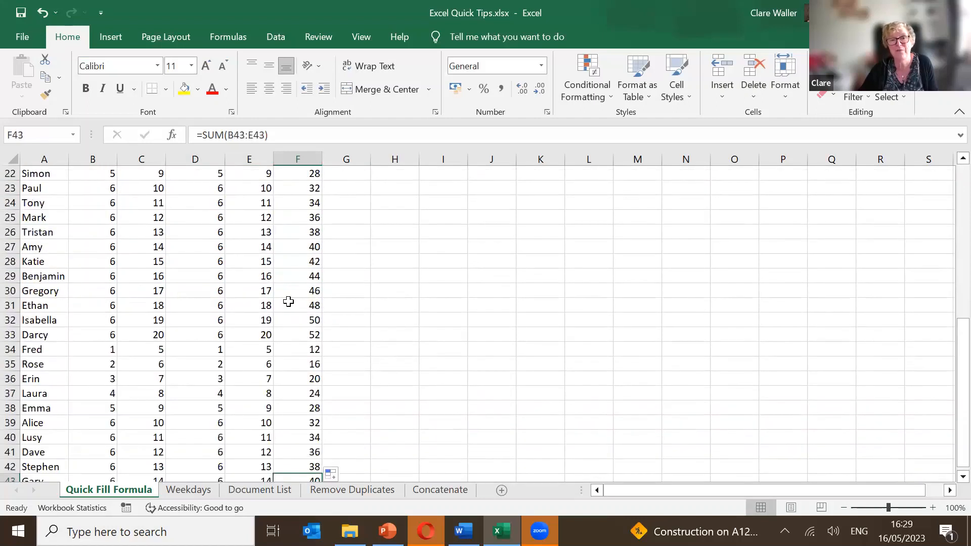
pyautogui.scroll(-3, 286, 303)
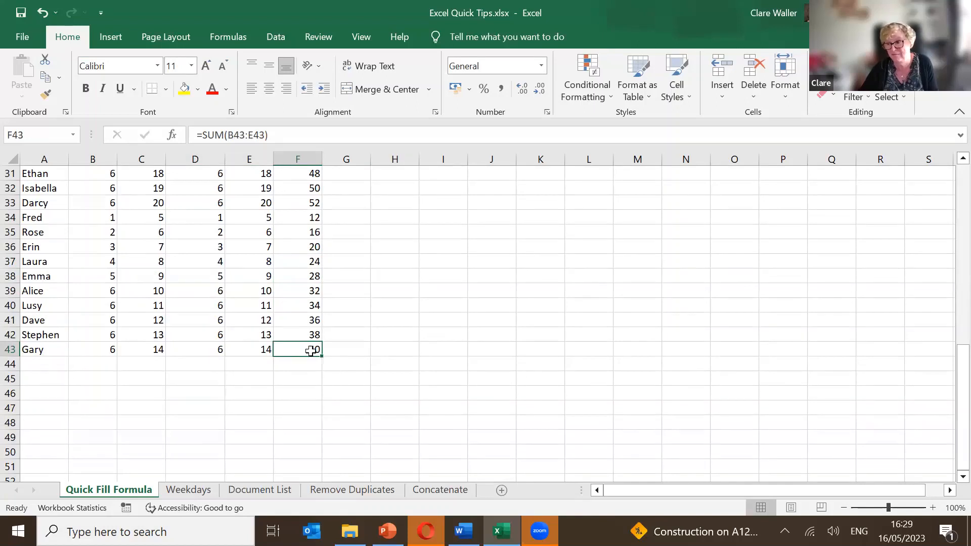
pyautogui.scroll(10, 309, 343)
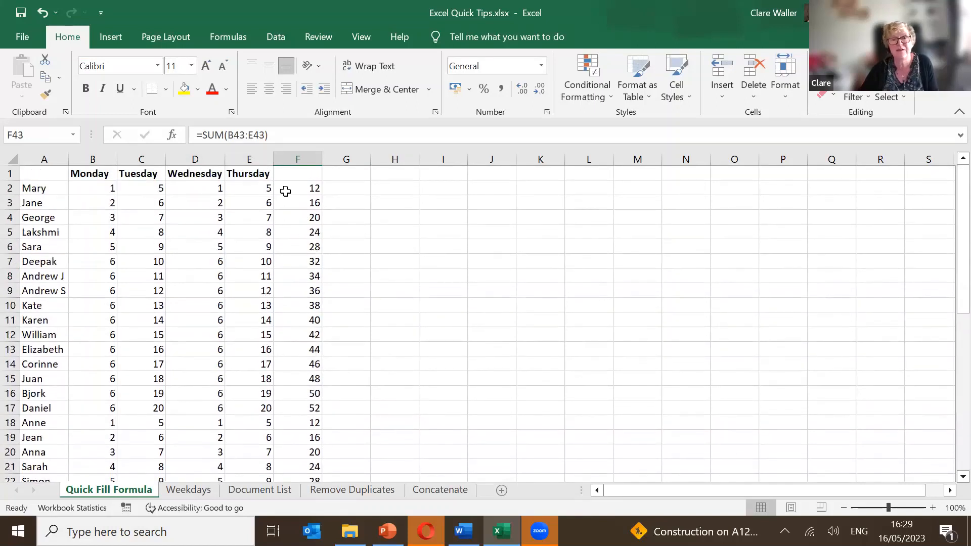
pyautogui.click(285, 190)
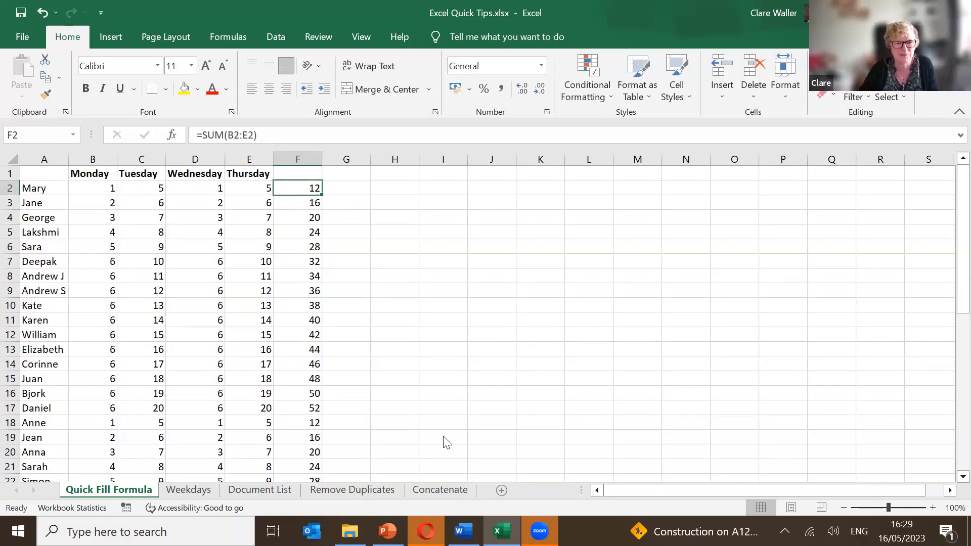
# On the Weekdays sheet, select the 15/05/2023 date in A2 and bring up Format Cells.
pyautogui.click(183, 490)
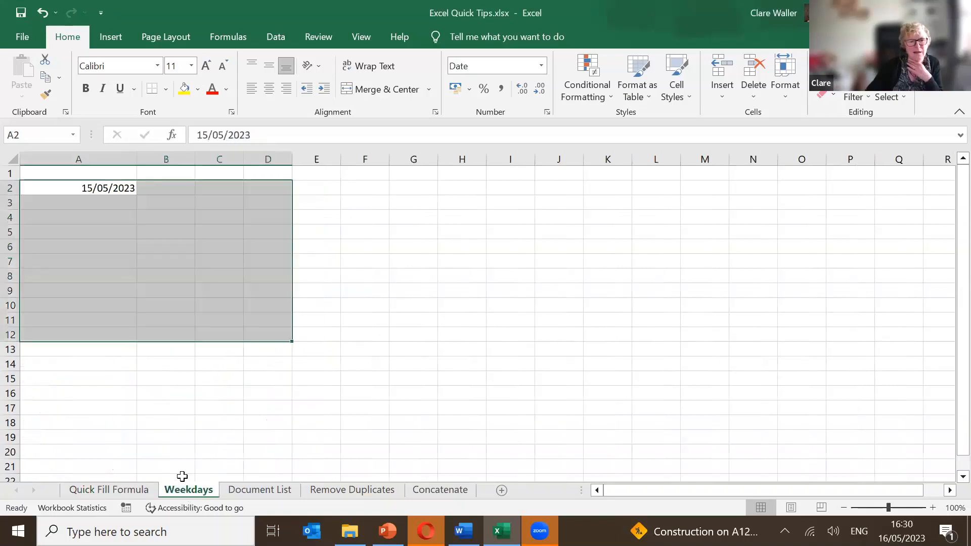
pyautogui.click(109, 196)
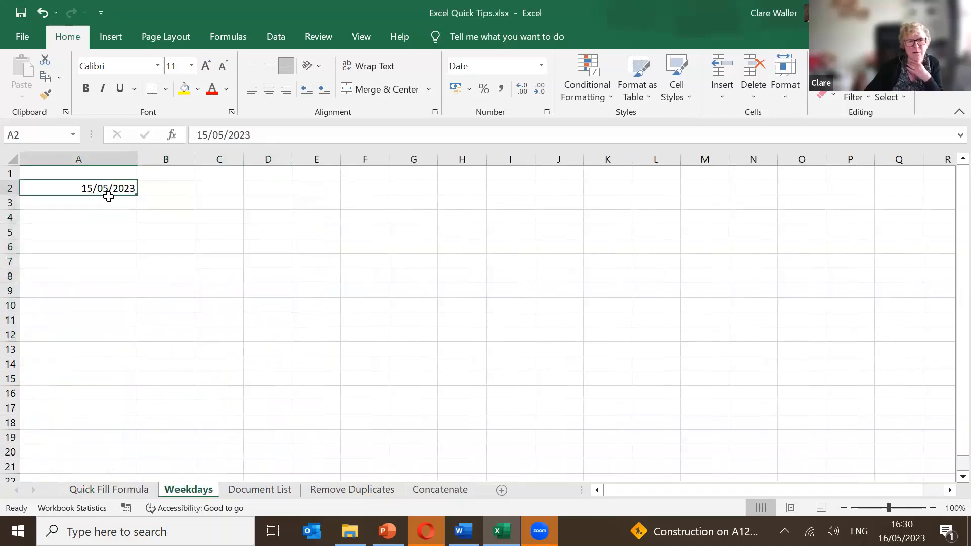
pyautogui.click(508, 68)
pyautogui.click(543, 69)
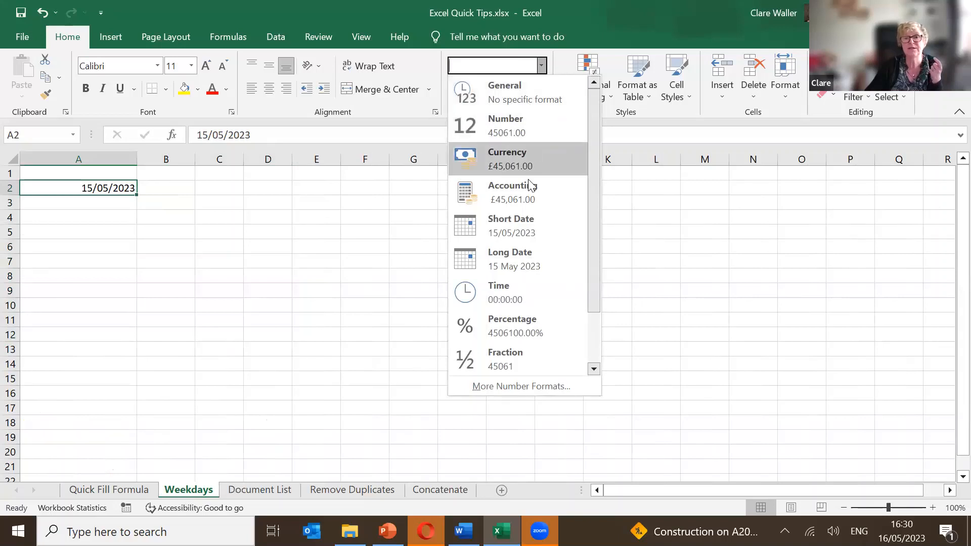
pyautogui.moveTo(593, 272); pyautogui.dragTo(581, 381)
pyautogui.click(547, 386)
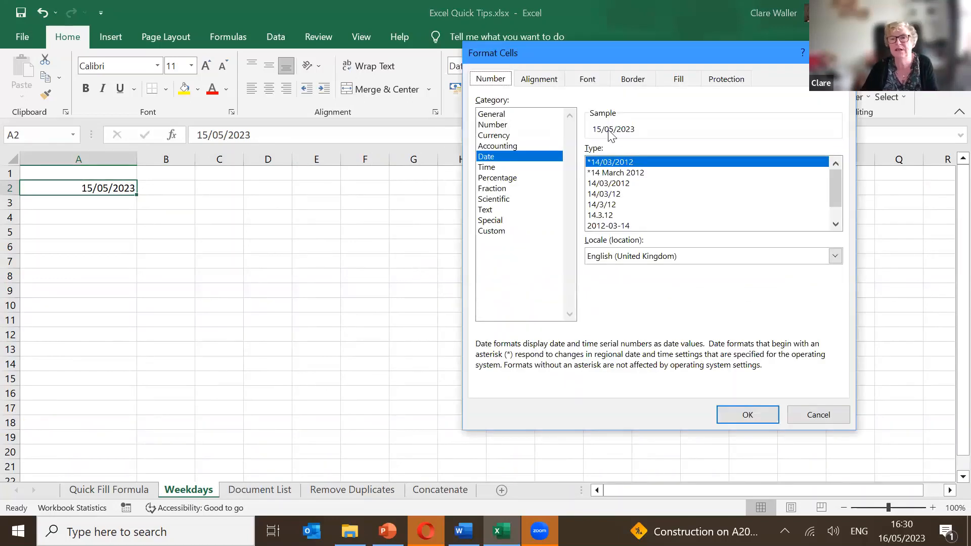
# Apply the custom number format dddd d mmmm so A2 shows Monday 15 May.
pyautogui.click(604, 173)
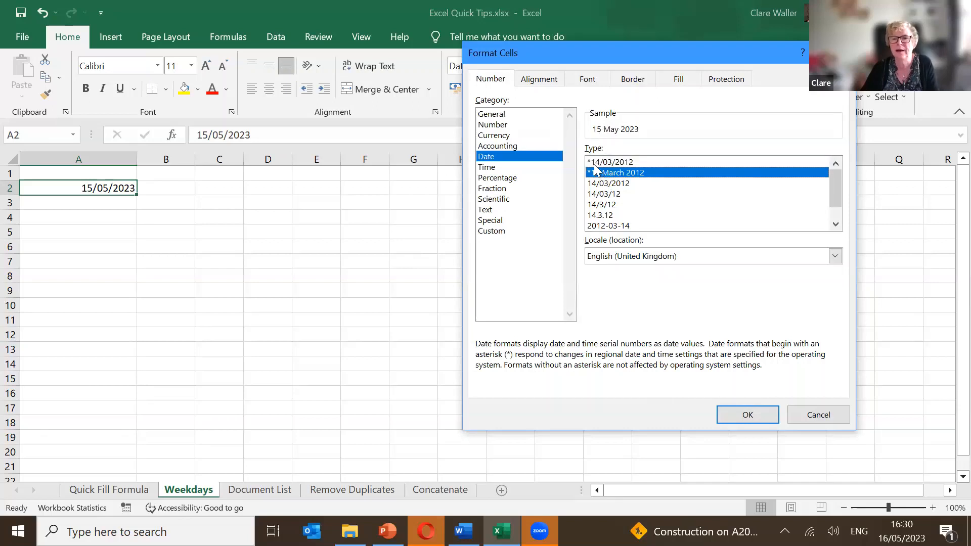
pyautogui.click(534, 231)
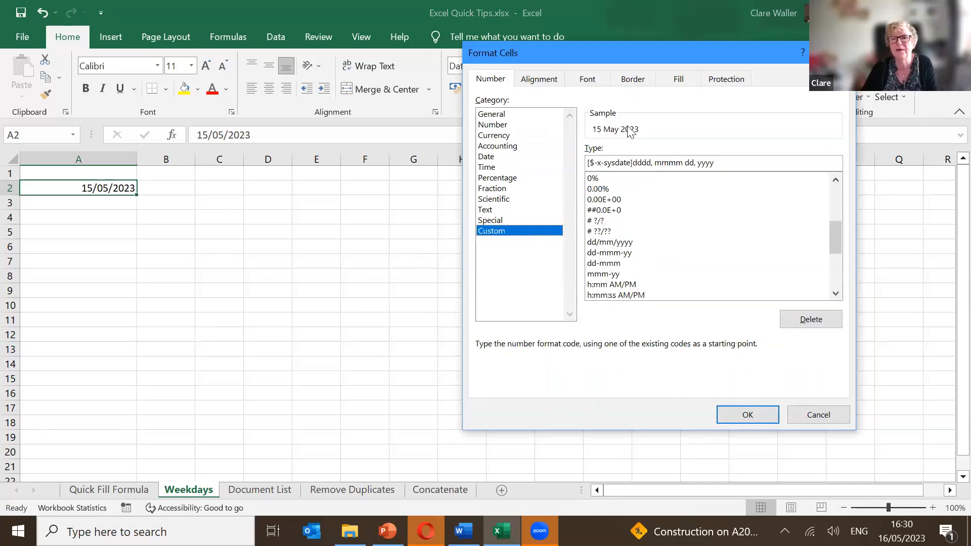
pyautogui.click(628, 162)
pyautogui.hotkey('ctrl', 'a')
pyautogui.press('BackSpace')
pyautogui.write('dddd ')
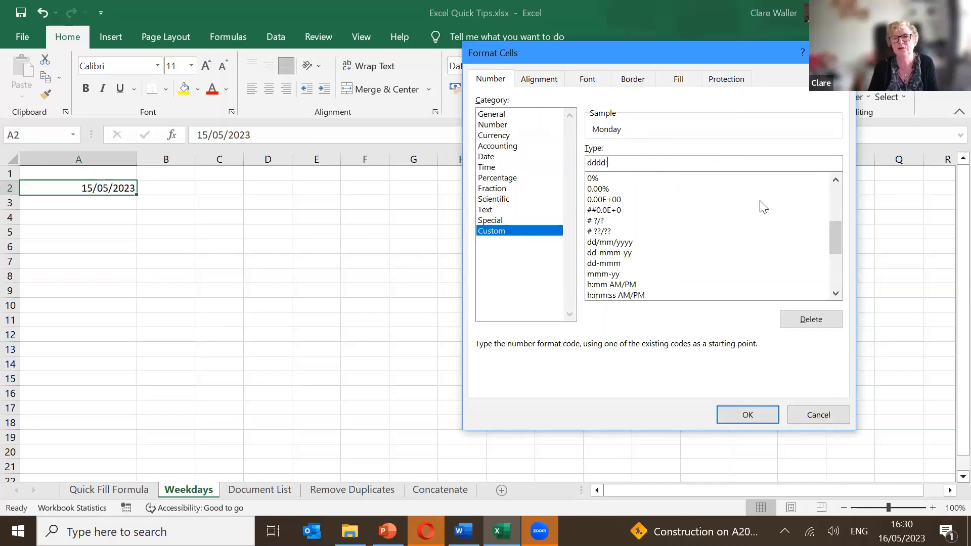
pyautogui.write('d')
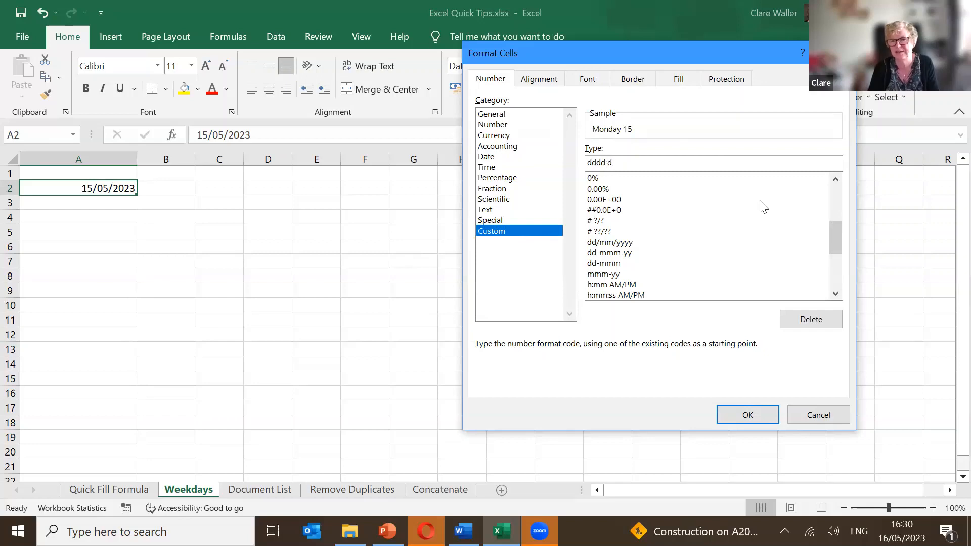
pyautogui.write(' mmmm')
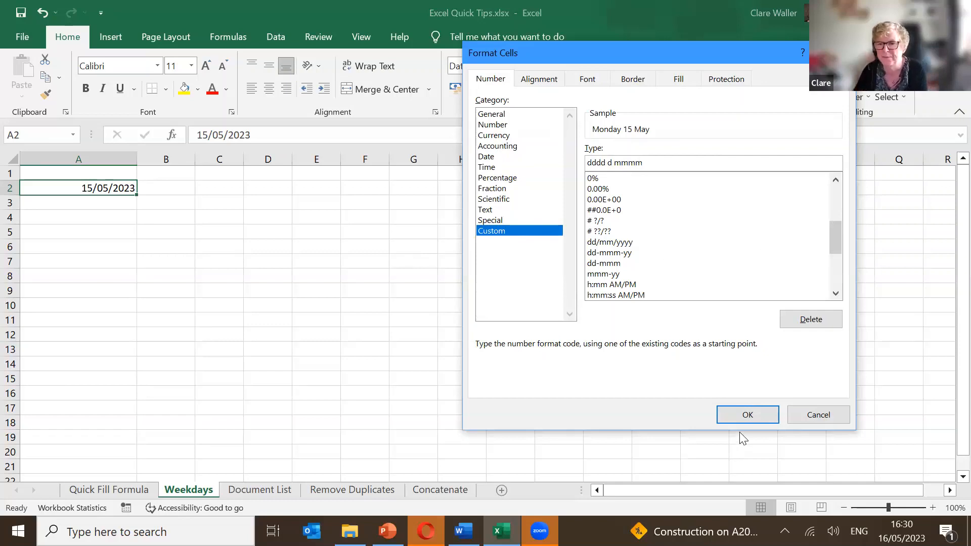
pyautogui.click(738, 418)
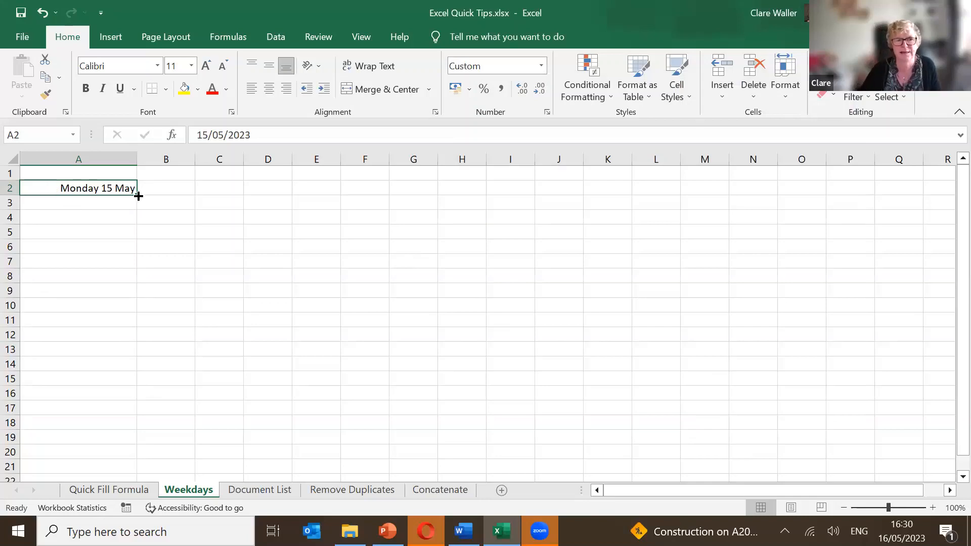
# Fill A2 down to A17 with weekdays only, ending on Monday 5 June.
pyautogui.moveTo(137, 195); pyautogui.dragTo(130, 322)
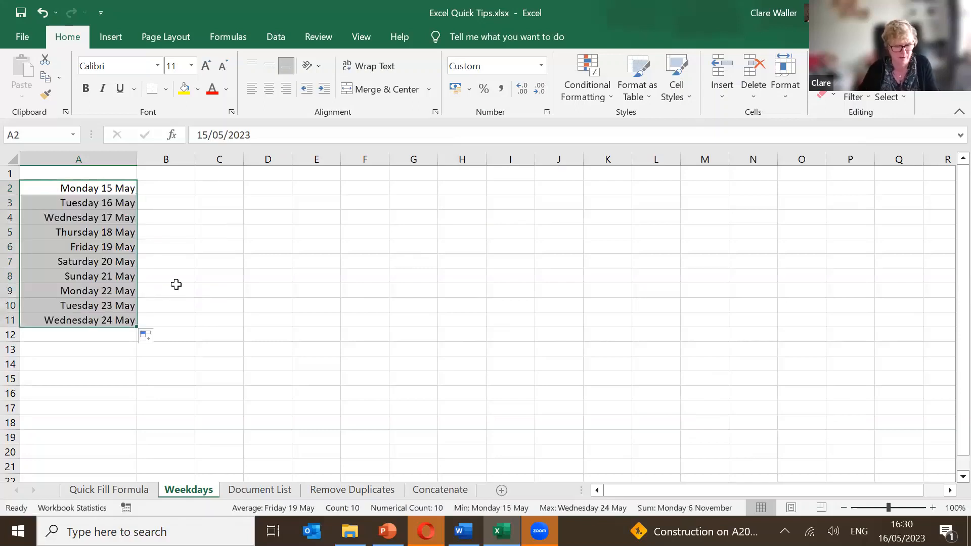
pyautogui.hotkey('ctrl', 'z')
pyautogui.moveTo(137, 196); pyautogui.dragTo(97, 412)
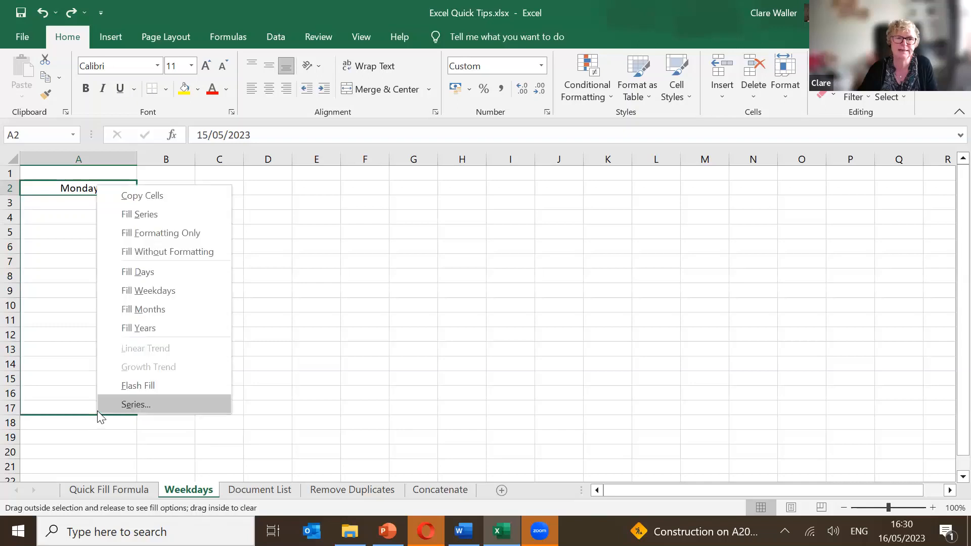
pyautogui.click(171, 292)
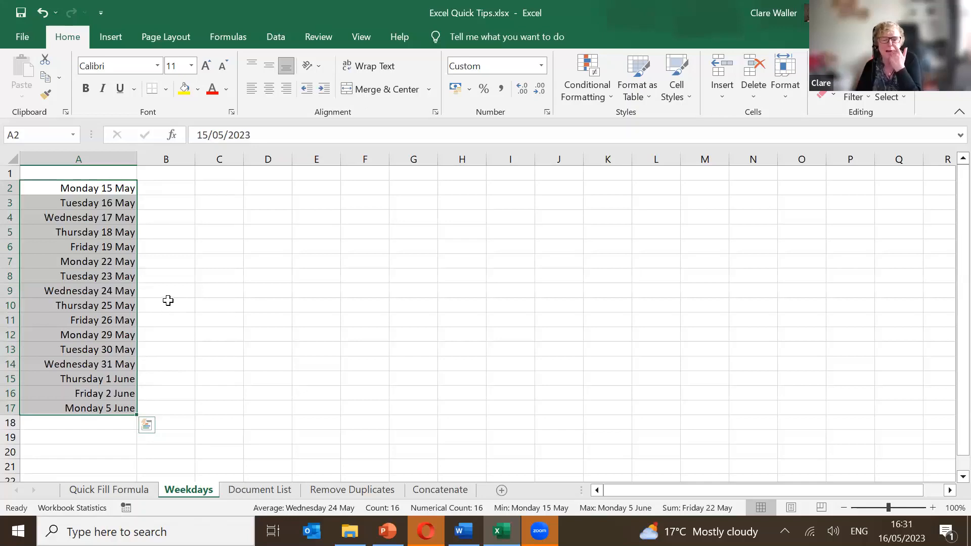
# Switch to the Remove Duplicates sheet and select E2 under the Email heading.
pyautogui.click(260, 489)
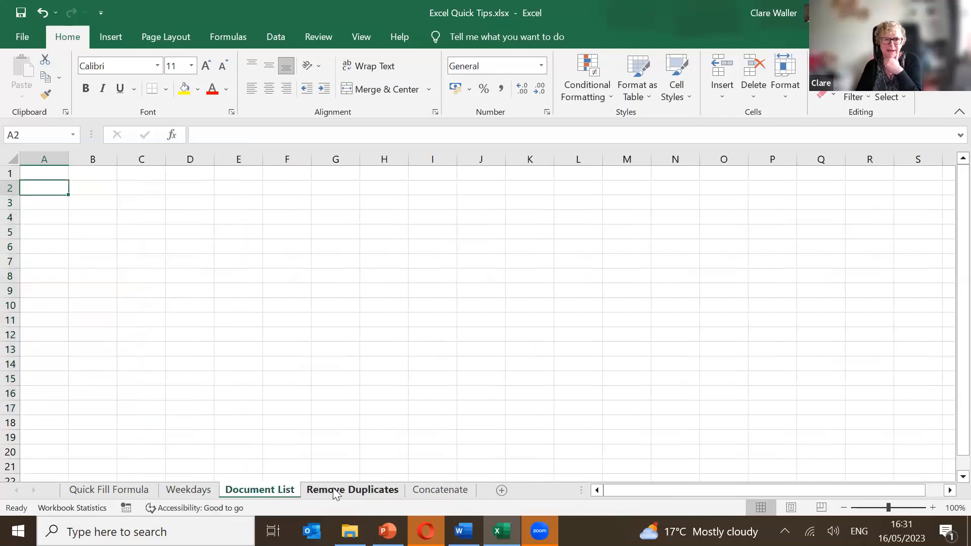
pyautogui.click(334, 489)
pyautogui.moveTo(303, 393); pyautogui.dragTo(282, 379)
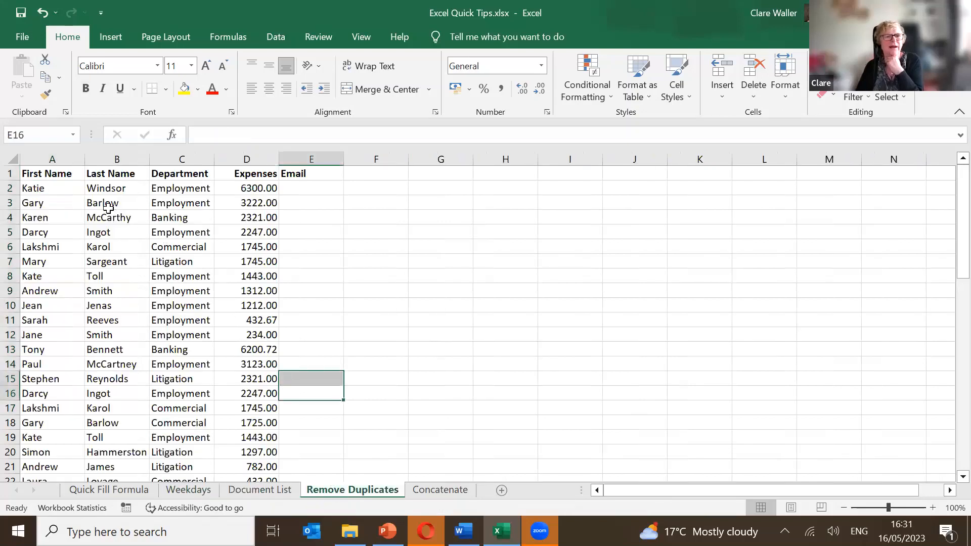
pyautogui.click(70, 188)
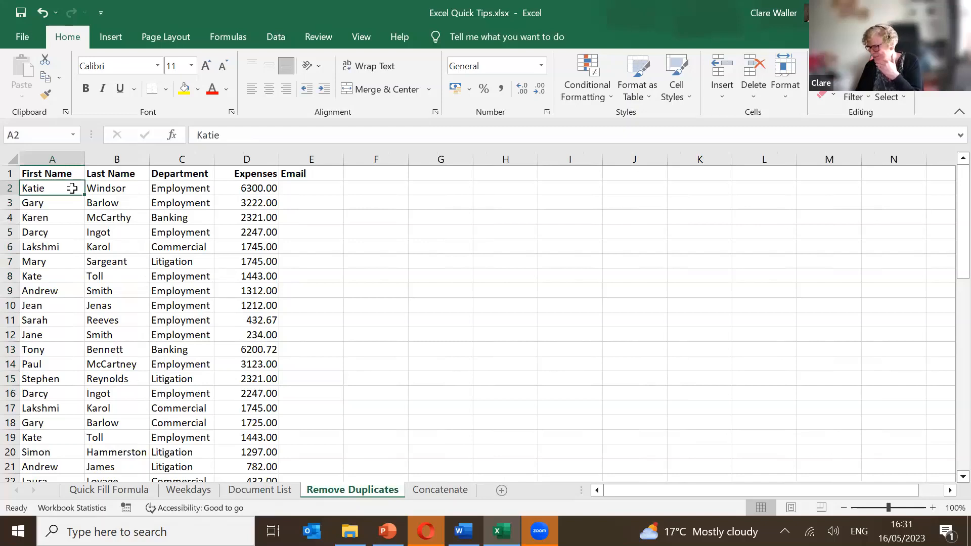
pyautogui.click(316, 189)
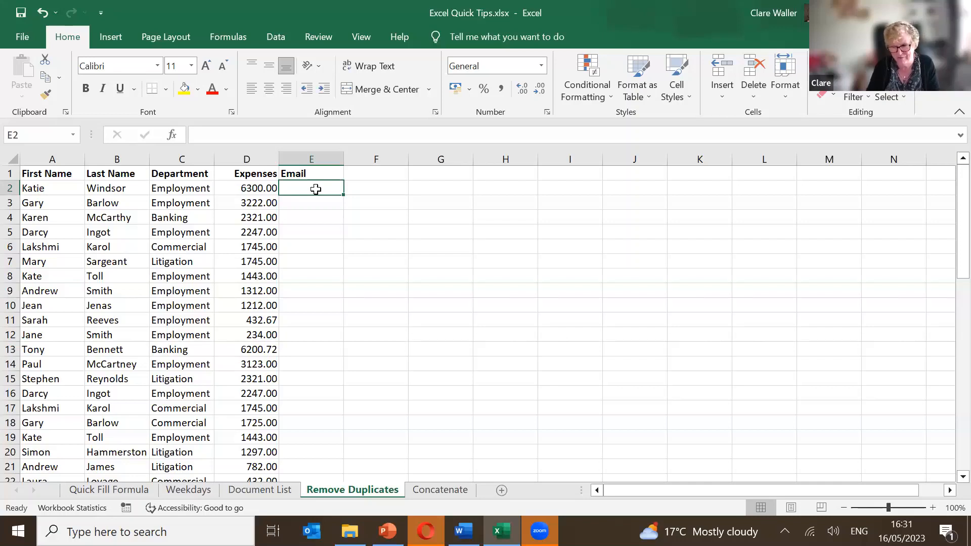
pyautogui.click(201, 188)
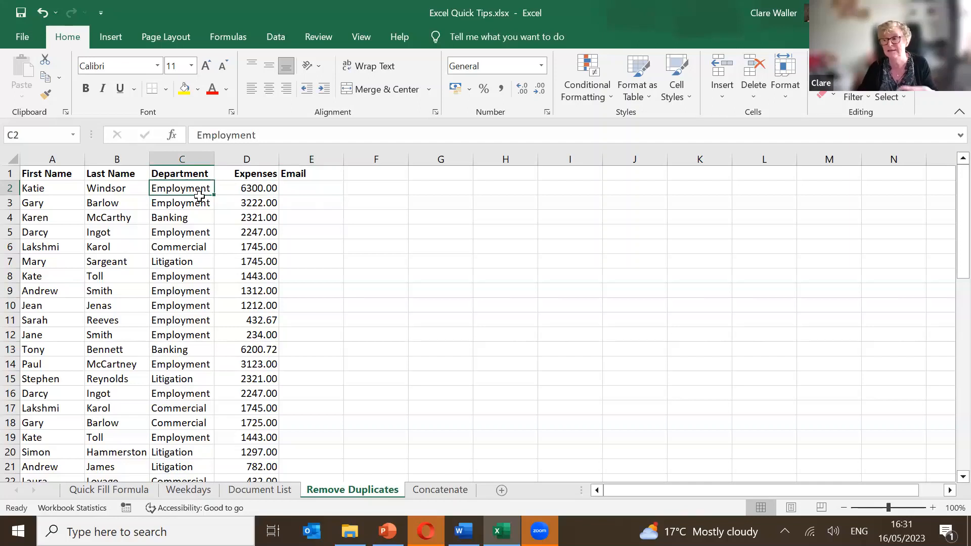
pyautogui.click(324, 189)
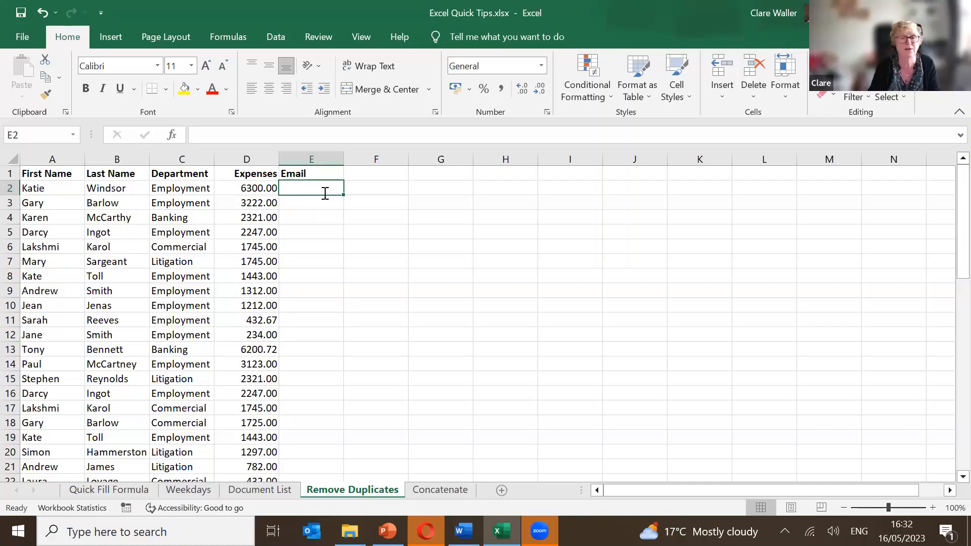
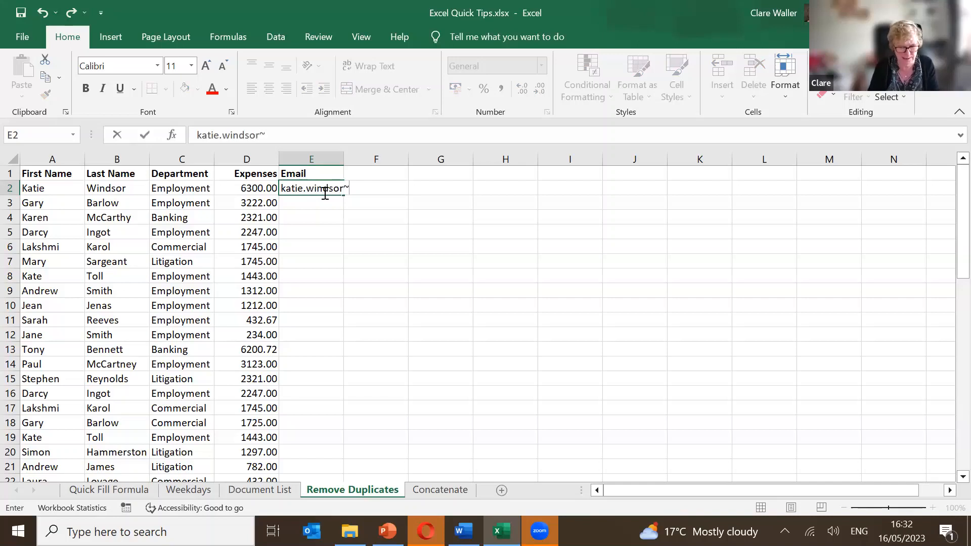
pyautogui.press('BackSpace')
pyautogui.press('BackSpace')
pyautogui.press('BackSpace')
pyautogui.press('BackSpace')
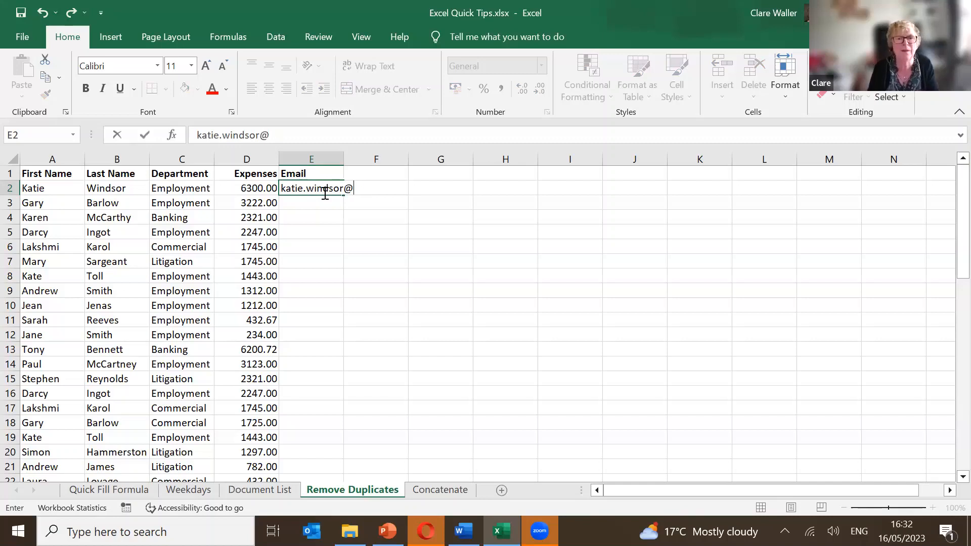
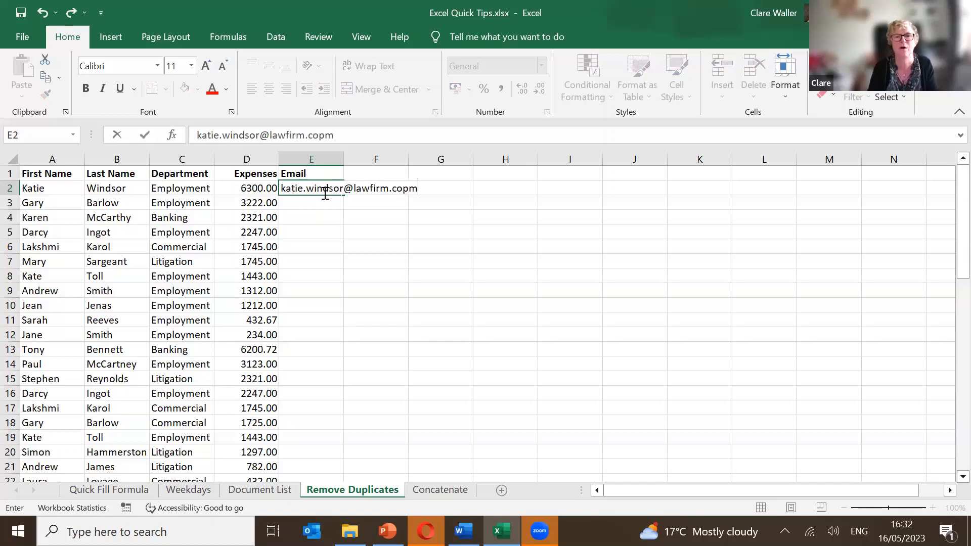
pyautogui.press('BackSpace')
pyautogui.press('BackSpace')
pyautogui.press('Return')
pyautogui.click(324, 194)
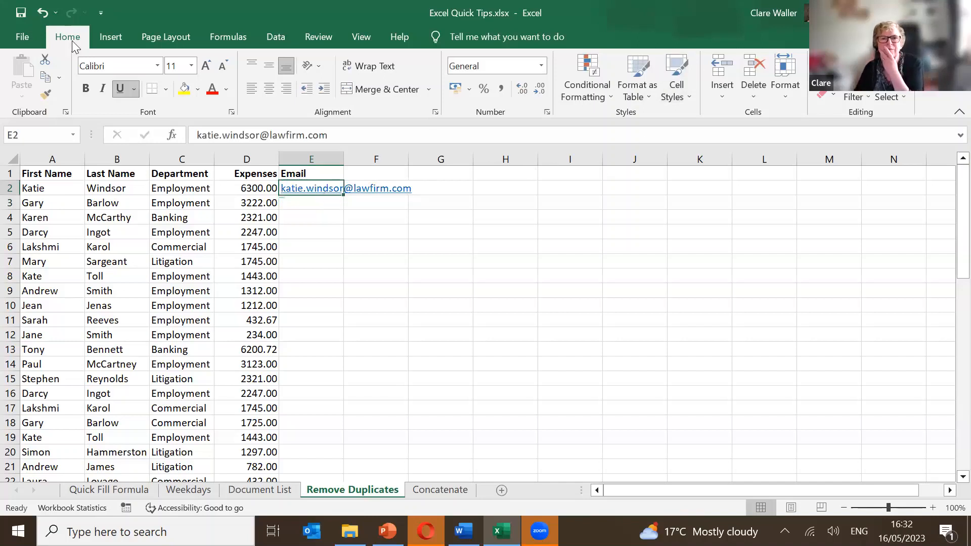
pyautogui.click(268, 39)
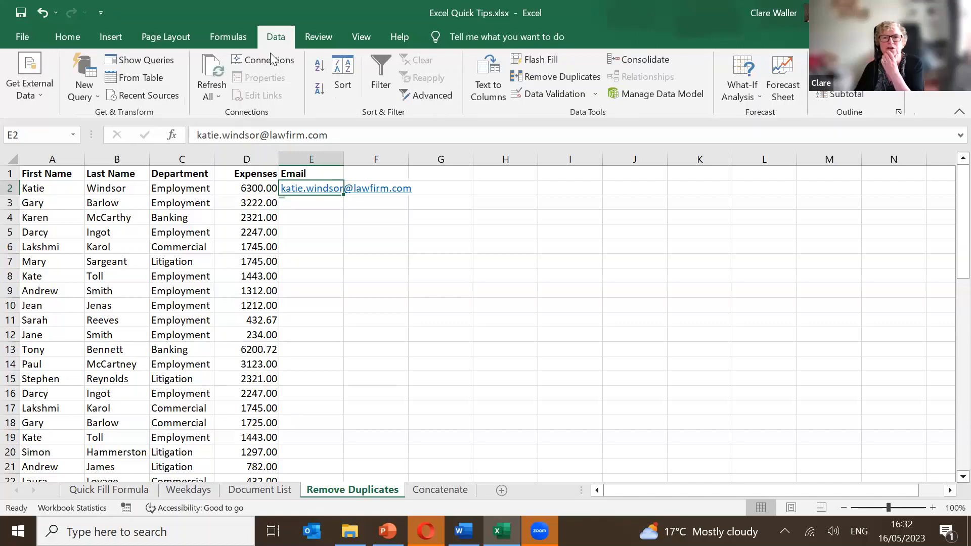
# Flash Fill e-mail addresses for all remaining rows from E3, following the E2 pattern.
pyautogui.click(326, 203)
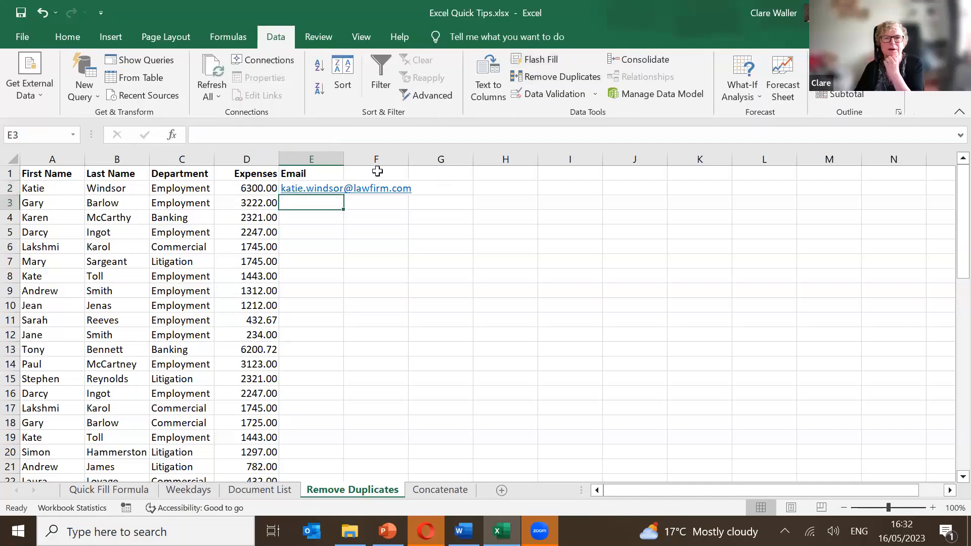
pyautogui.click(537, 62)
pyautogui.scroll(-1, 440, 293)
pyautogui.scroll(-8, 440, 294)
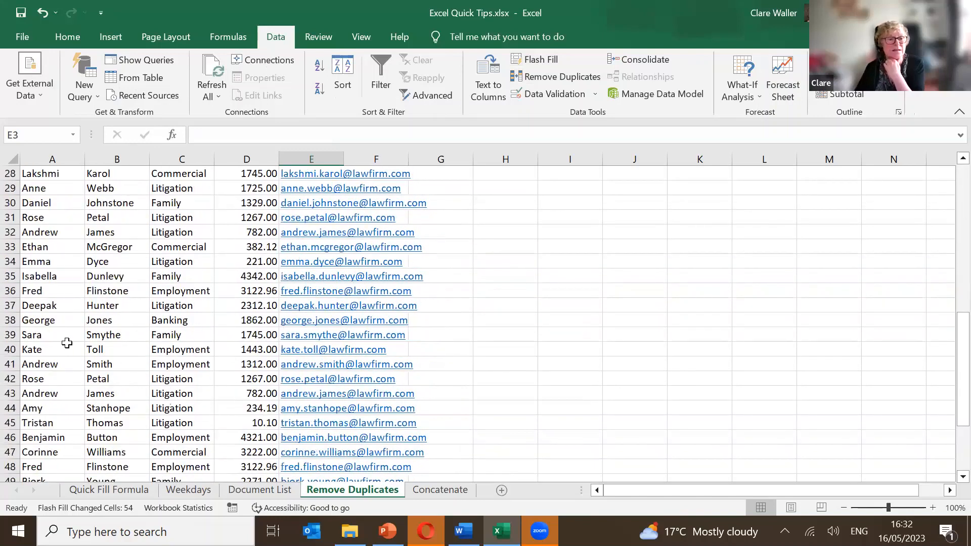
pyautogui.click(97, 322)
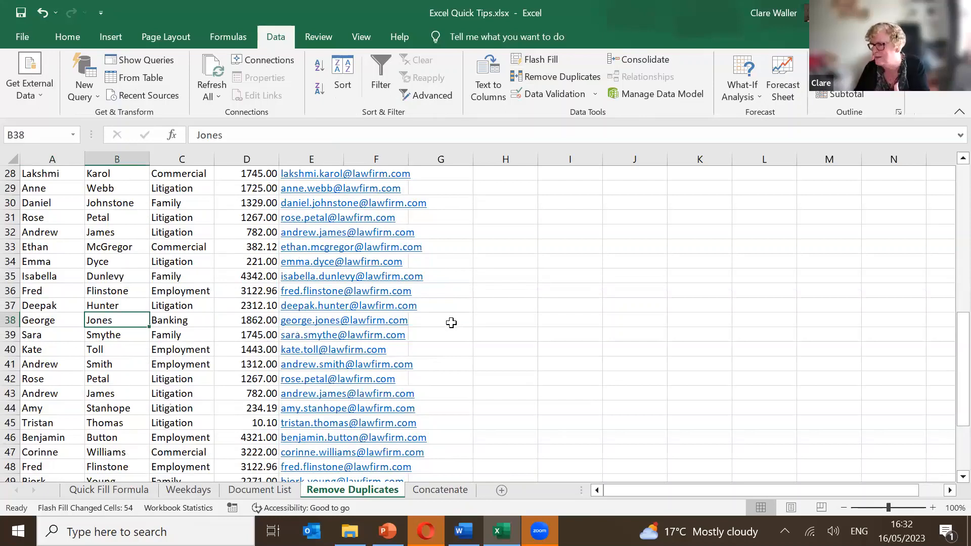
pyautogui.scroll(1, 445, 332)
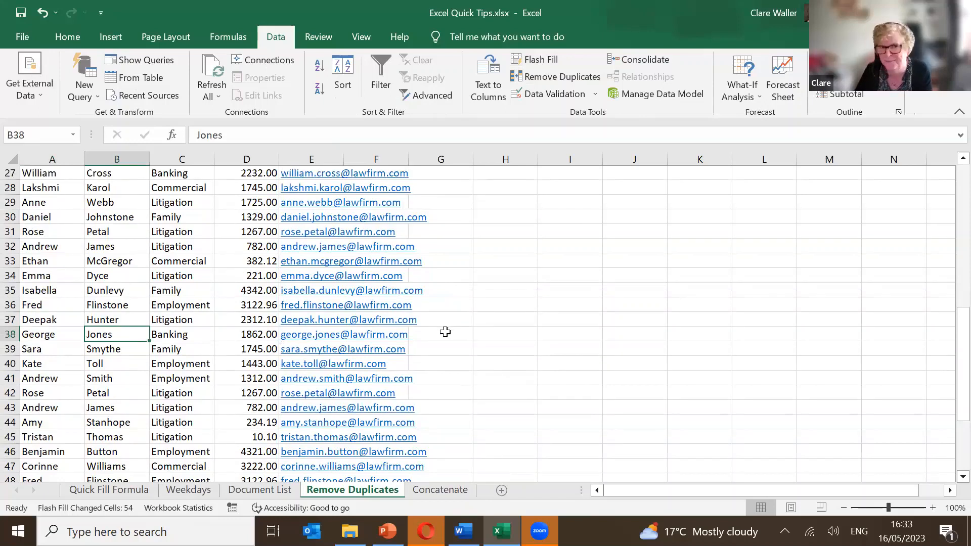
pyautogui.scroll(9, 445, 332)
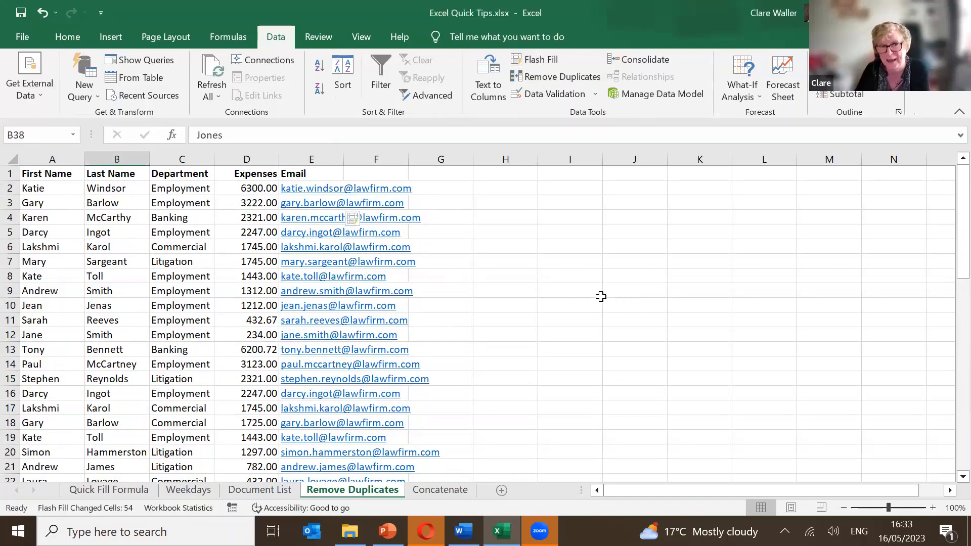
# AutoFit the Email column width to the addresses and select a cell in the table.
pyautogui.doubleClick(343, 160)
pyautogui.click(493, 188)
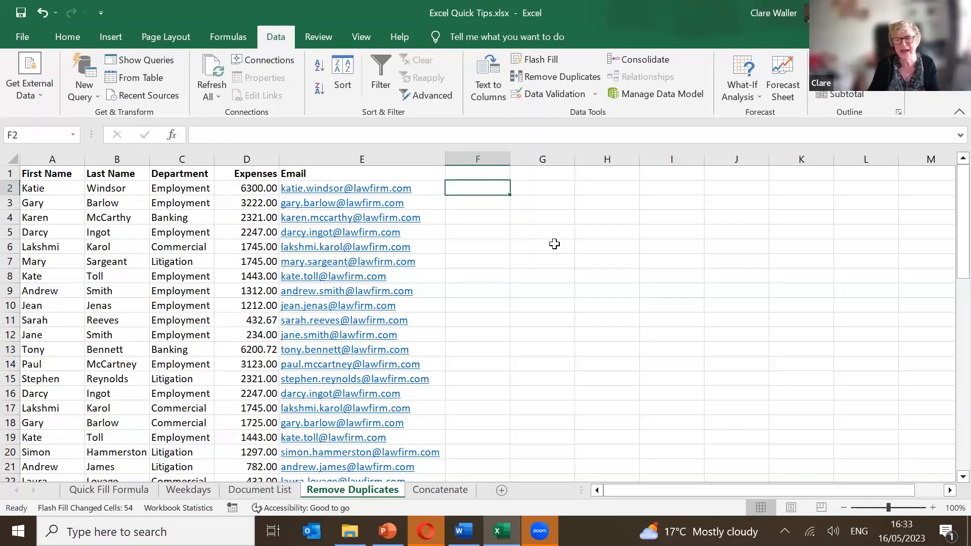
pyautogui.press('Home')
pyautogui.press('Up')
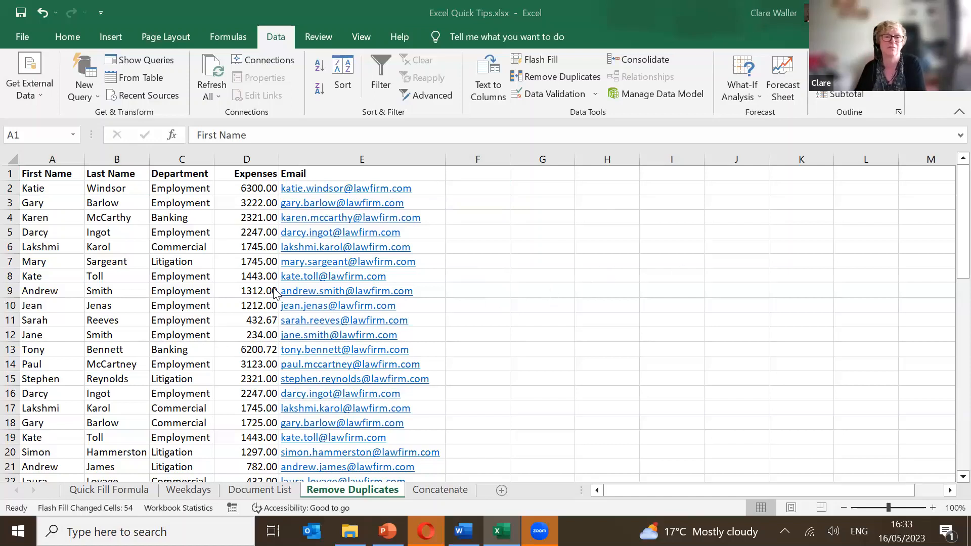
pyautogui.click(193, 293)
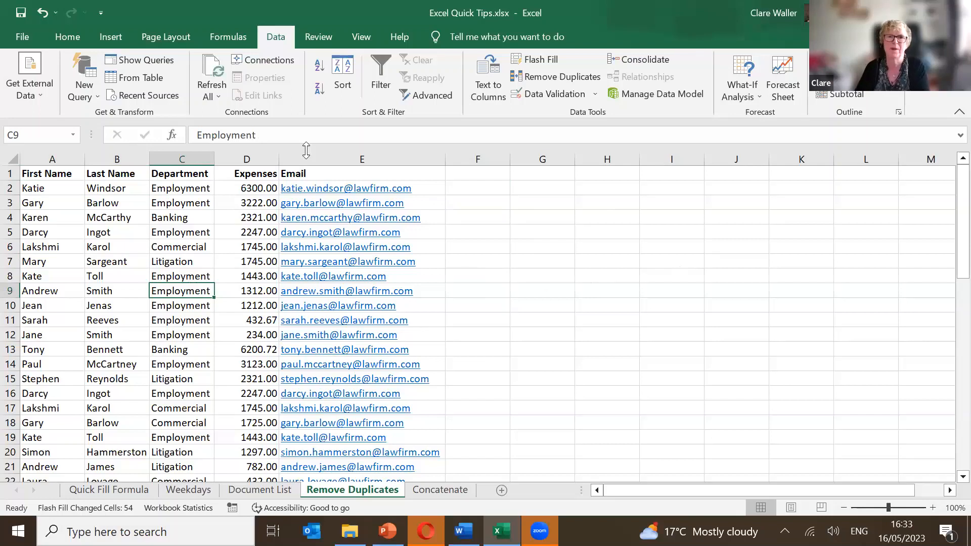
# In Remove Duplicates, untick First Name, Last Name, Department and Expenses, leaving only Email.
pyautogui.click(540, 77)
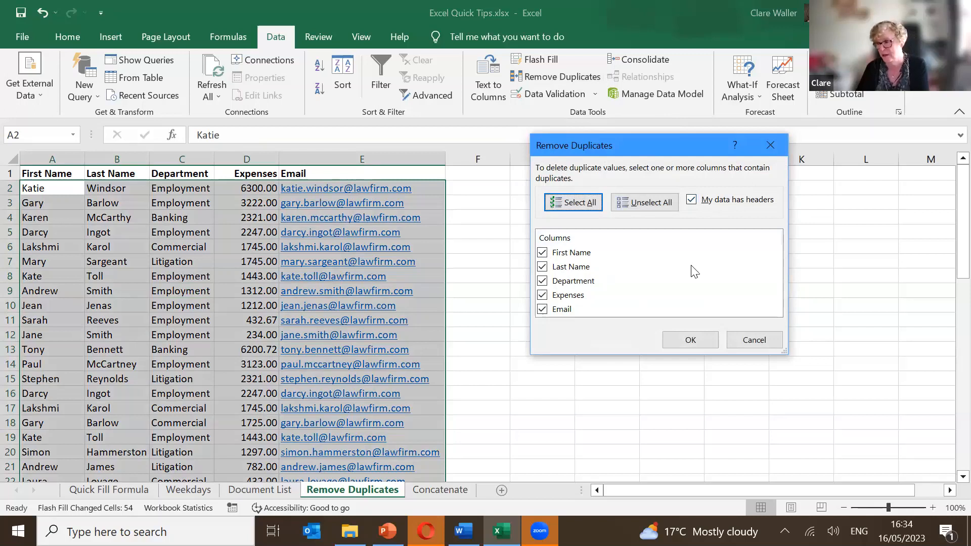
pyautogui.click(549, 255)
pyautogui.click(551, 268)
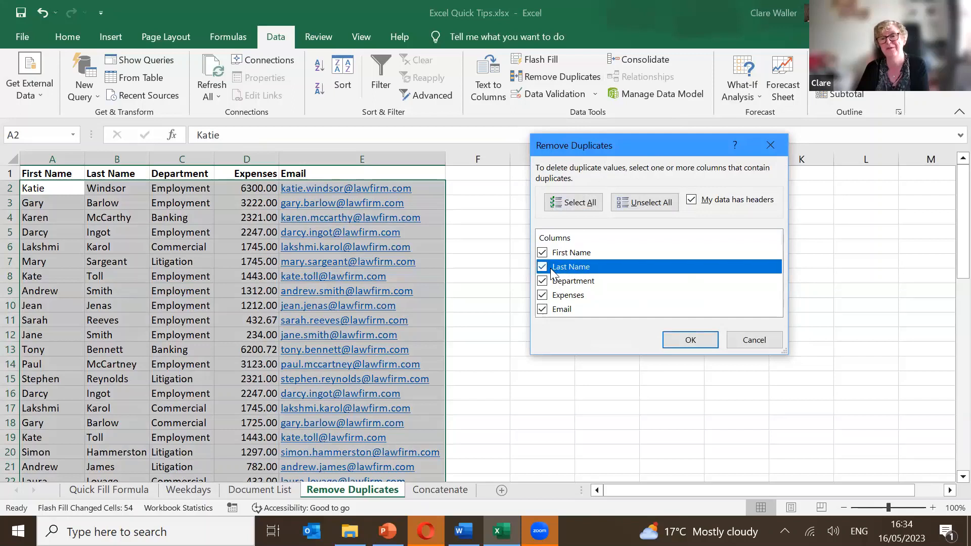
pyautogui.click(542, 268)
pyautogui.click(542, 252)
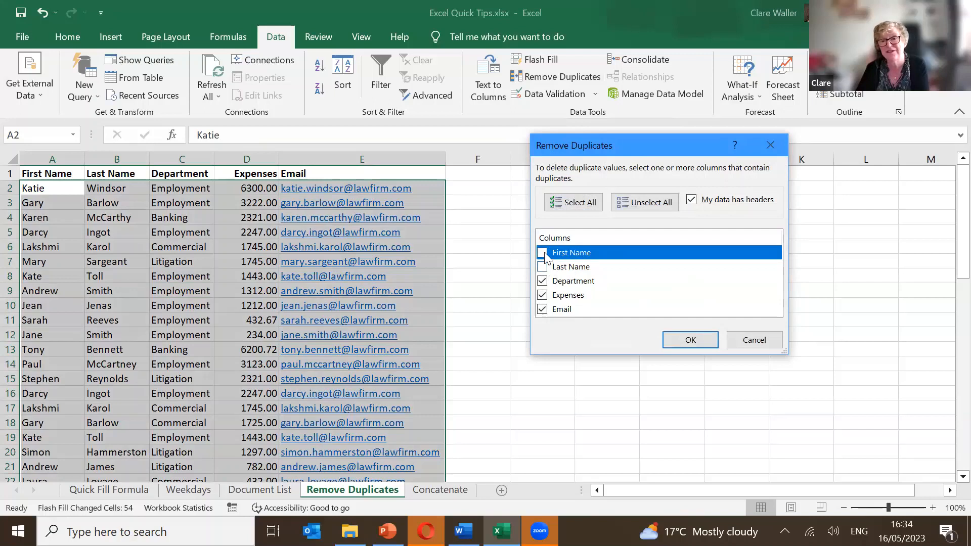
pyautogui.click(545, 266)
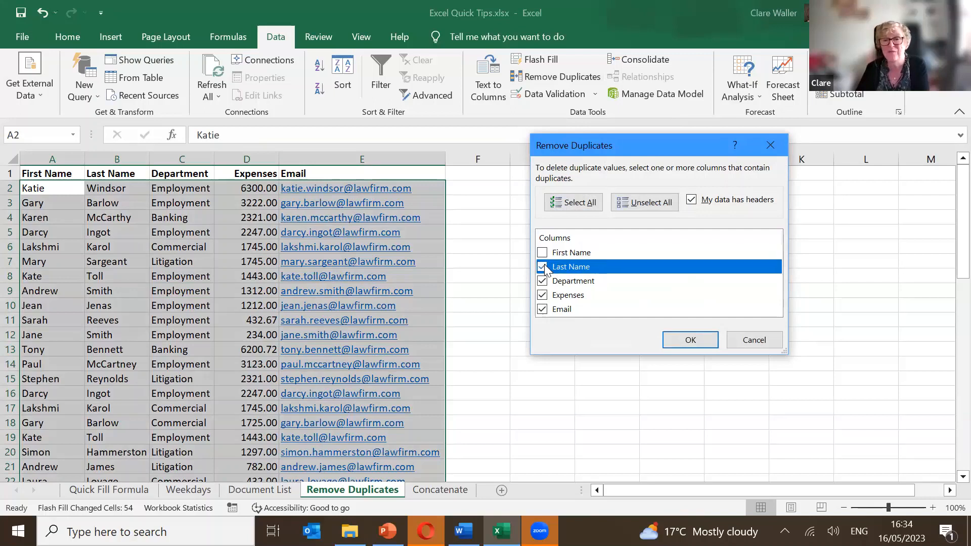
pyautogui.click(542, 281)
pyautogui.click(542, 294)
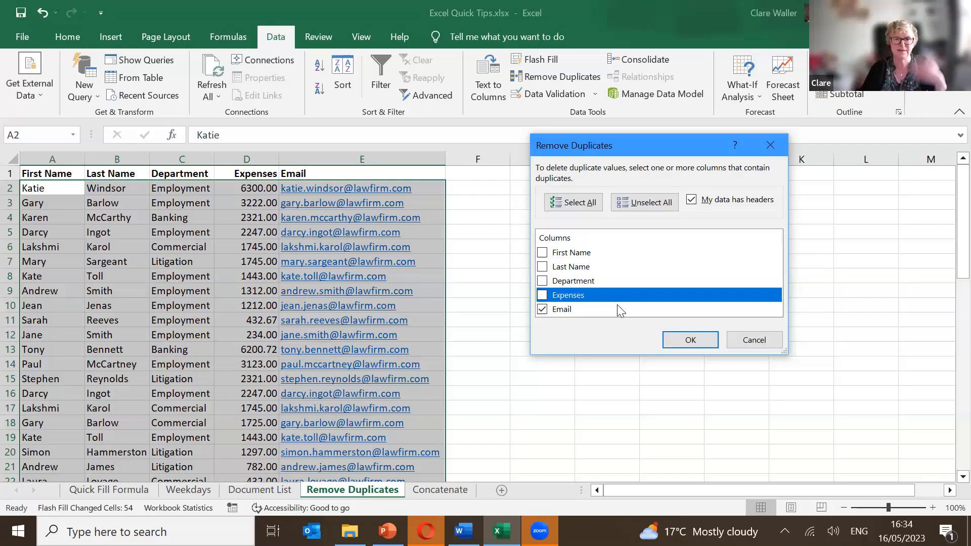
# Remove the rows with repeated Email addresses, leaving 41 unique records, and dismiss the summary.
pyautogui.click(672, 340)
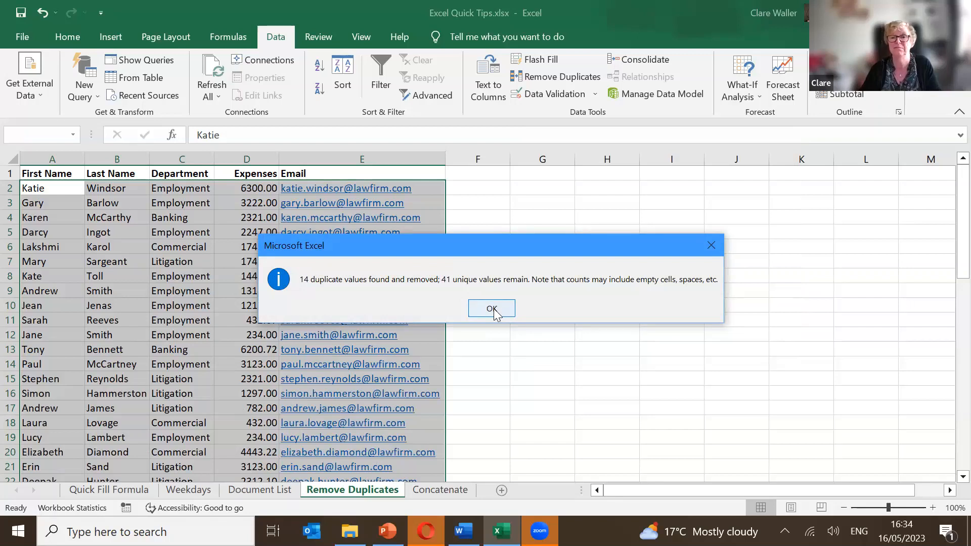
pyautogui.click(491, 309)
pyautogui.scroll(-9, 493, 308)
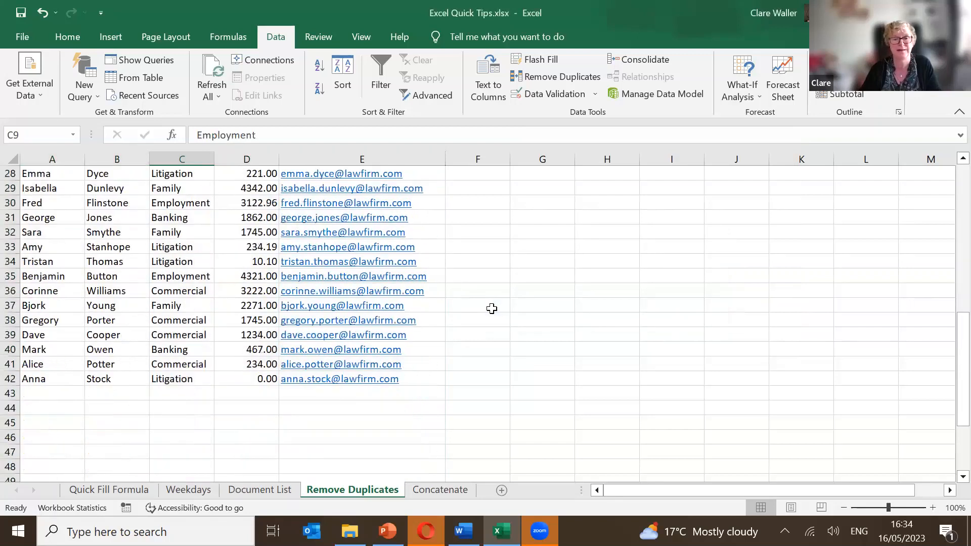
pyautogui.scroll(9, 492, 309)
pyautogui.click(519, 234)
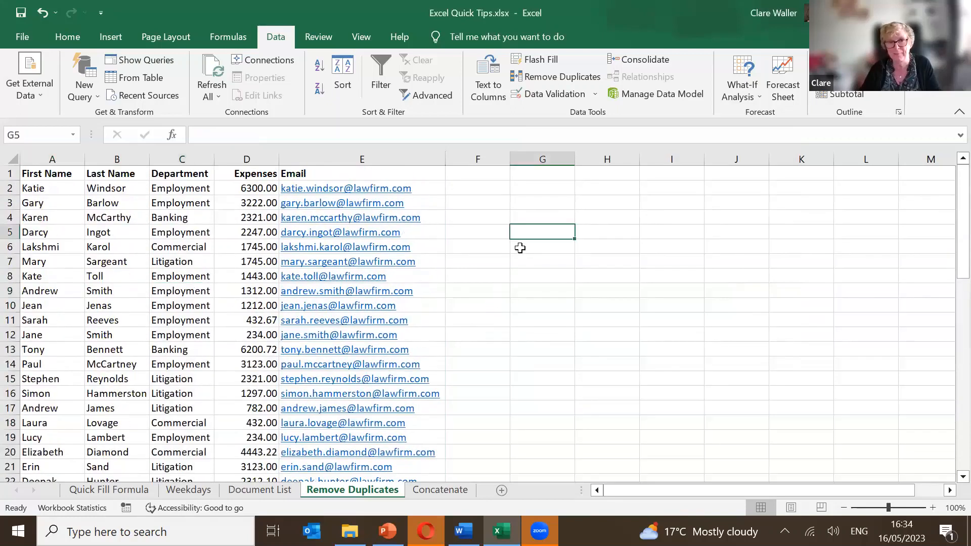
pyautogui.click(165, 193)
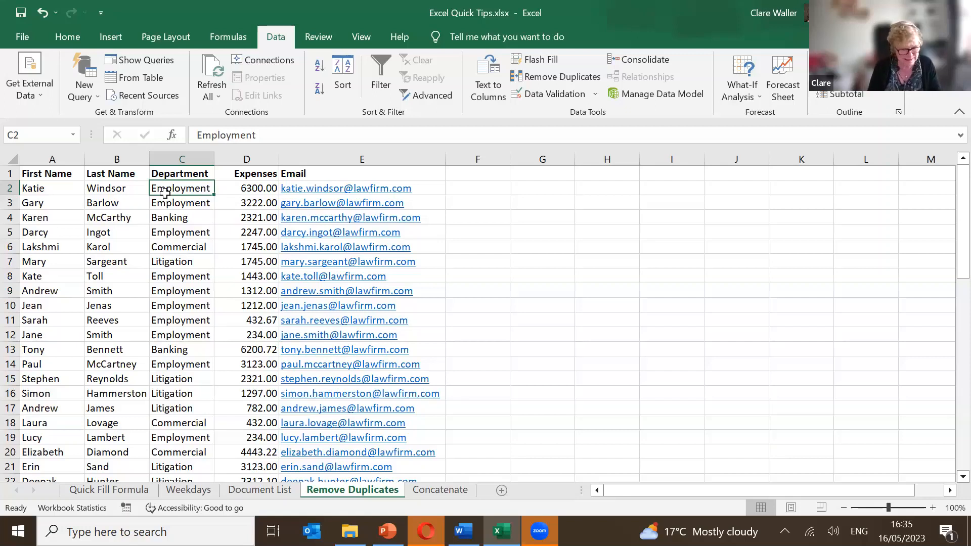
# Turn on AutoFilter and apply a Top 5 Items filter to Expenses, showing 5 of 41 records.
pyautogui.hotkey('ctrl', 'shift', 'l')
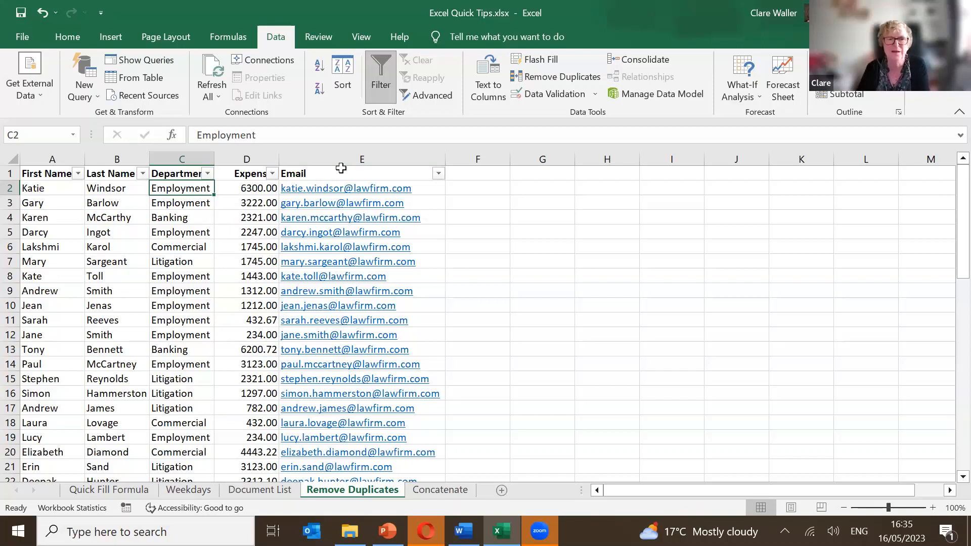
pyautogui.click(272, 175)
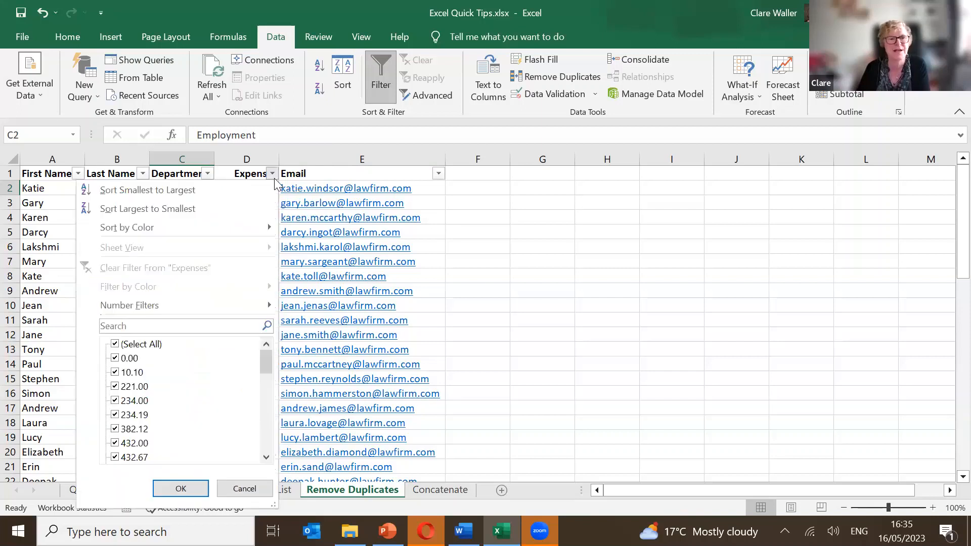
pyautogui.moveTo(224, 309)
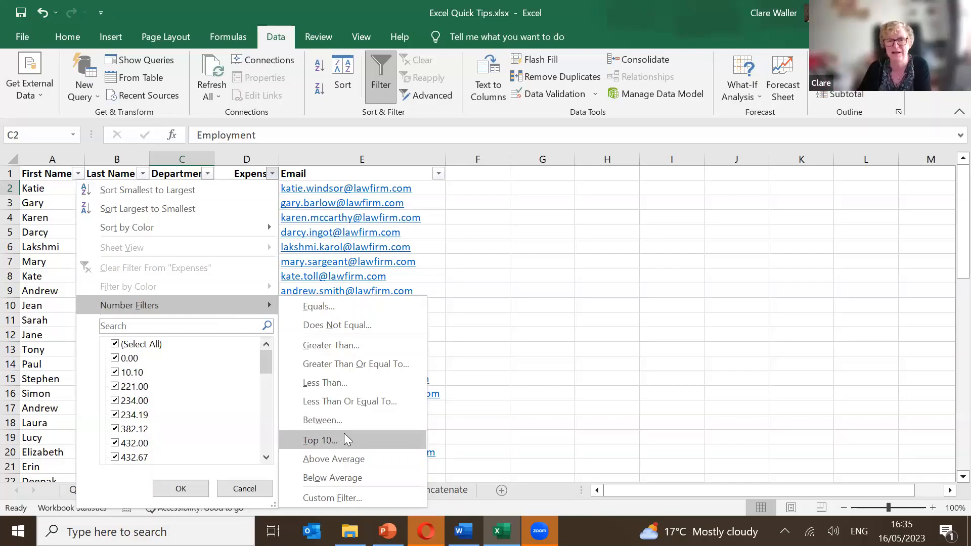
pyautogui.click(344, 435)
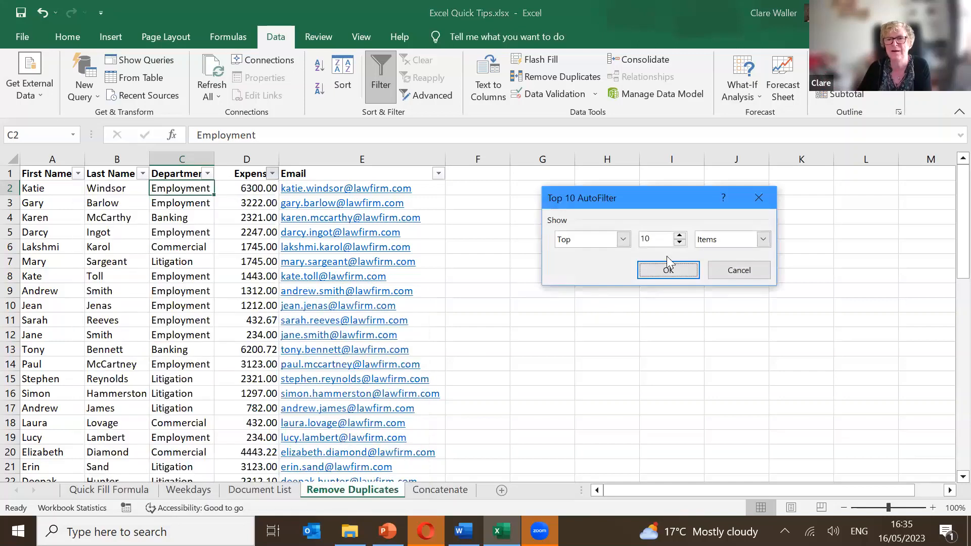
pyautogui.click(626, 240)
pyautogui.click(630, 240)
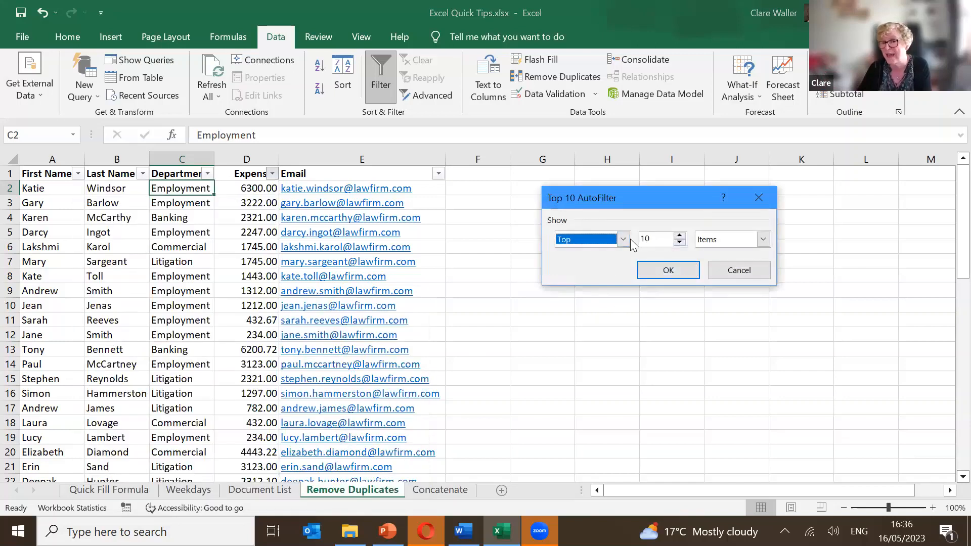
pyautogui.doubleClick(680, 243)
pyautogui.doubleClick(679, 243)
pyautogui.click(663, 268)
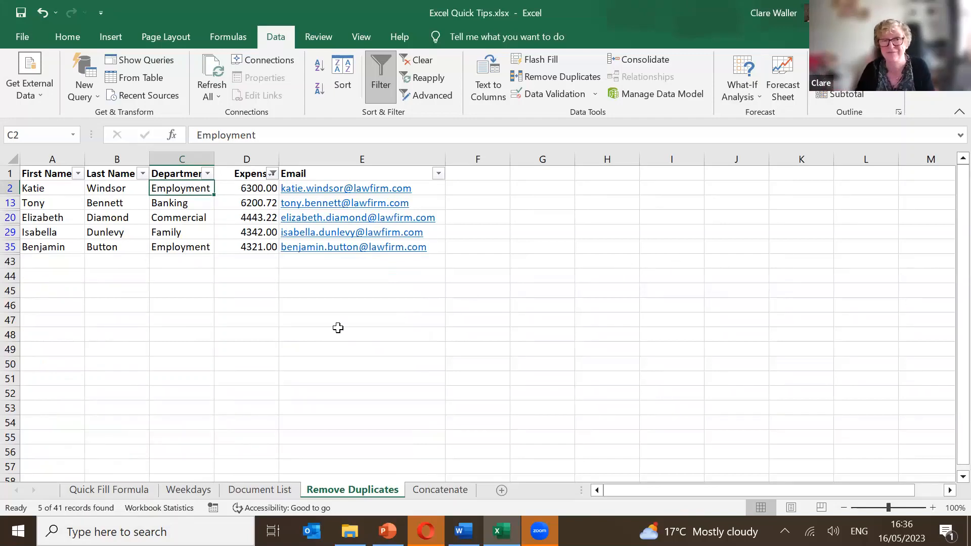
# Clear the Top 5 filter from the Expenses column.
pyautogui.click(208, 174)
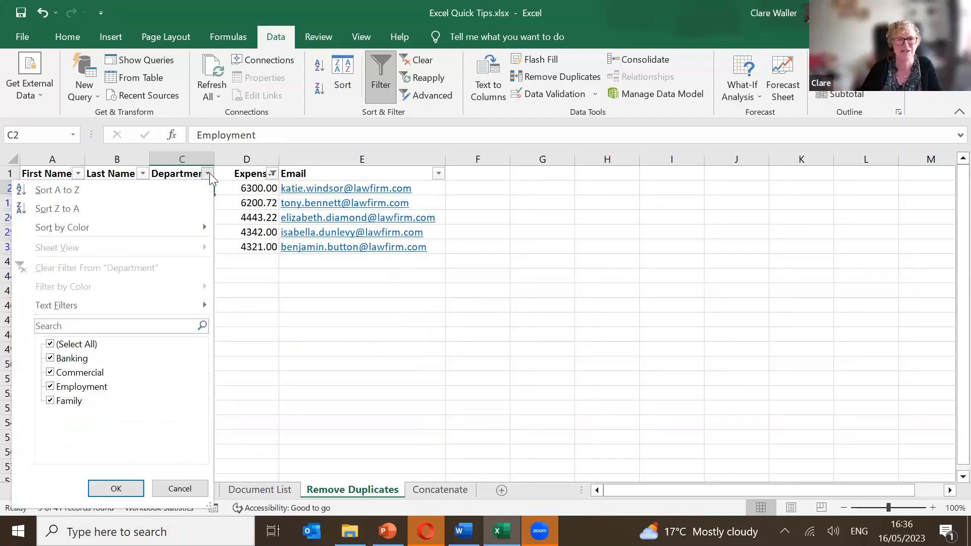
pyautogui.click(210, 173)
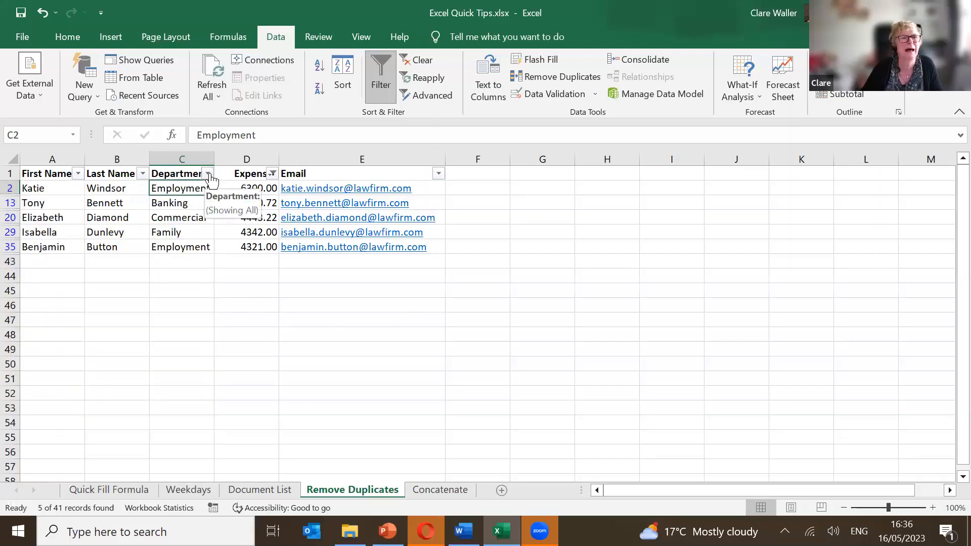
pyautogui.click(271, 174)
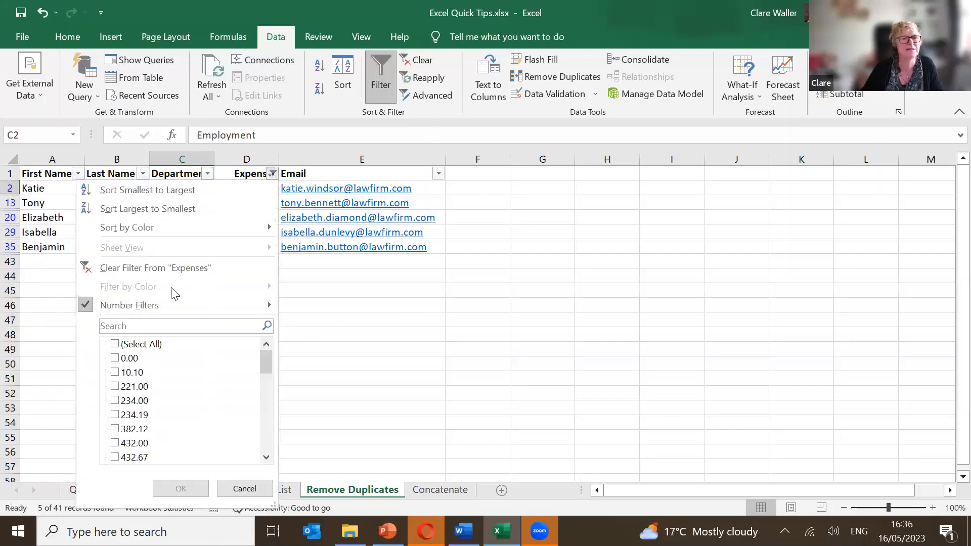
pyautogui.moveTo(172, 297)
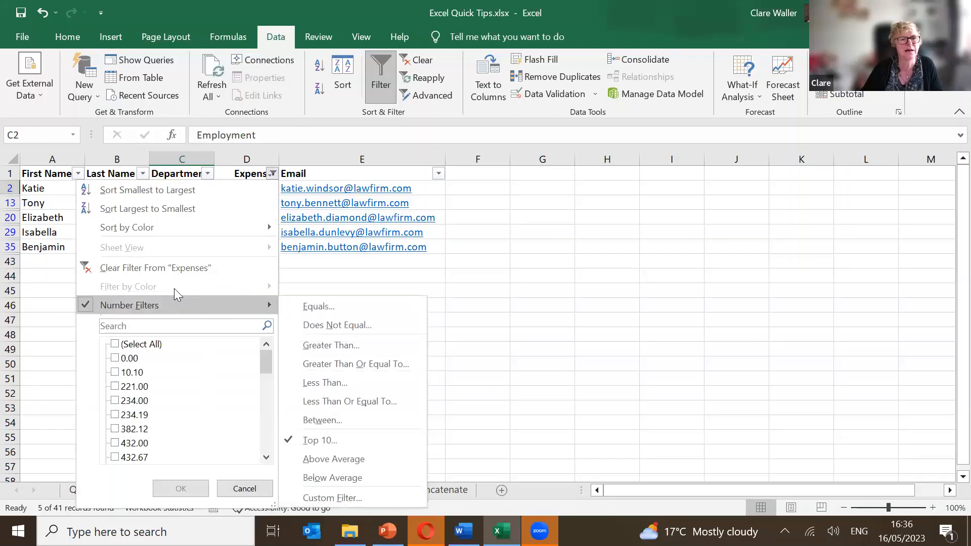
pyautogui.click(187, 268)
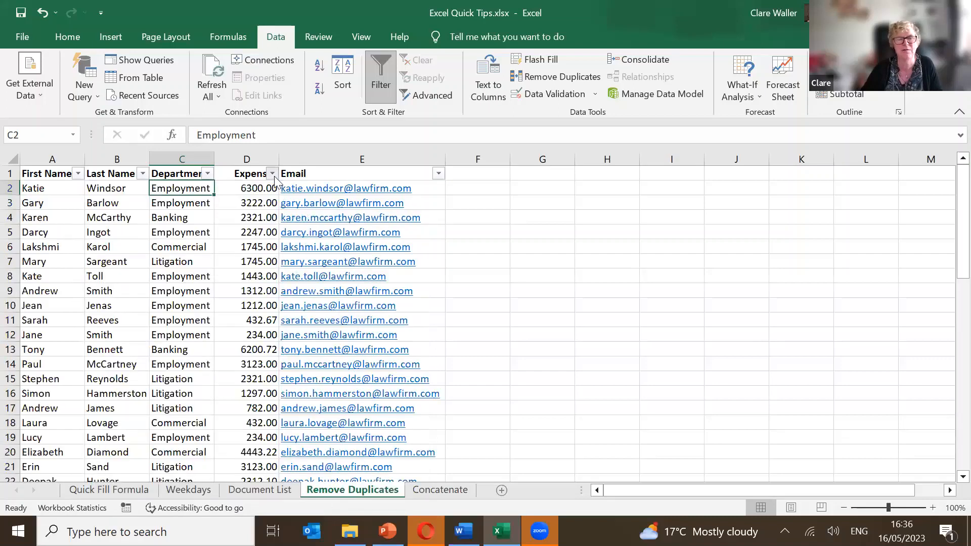
# Filter Expenses to Above Average amounts, leaving 16 of 41 records.
pyautogui.click(272, 173)
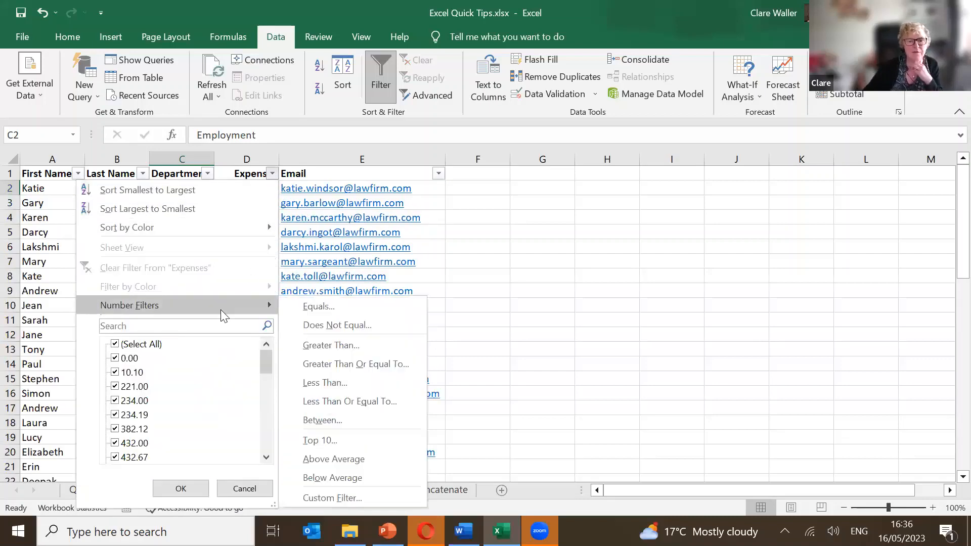
pyautogui.click(365, 459)
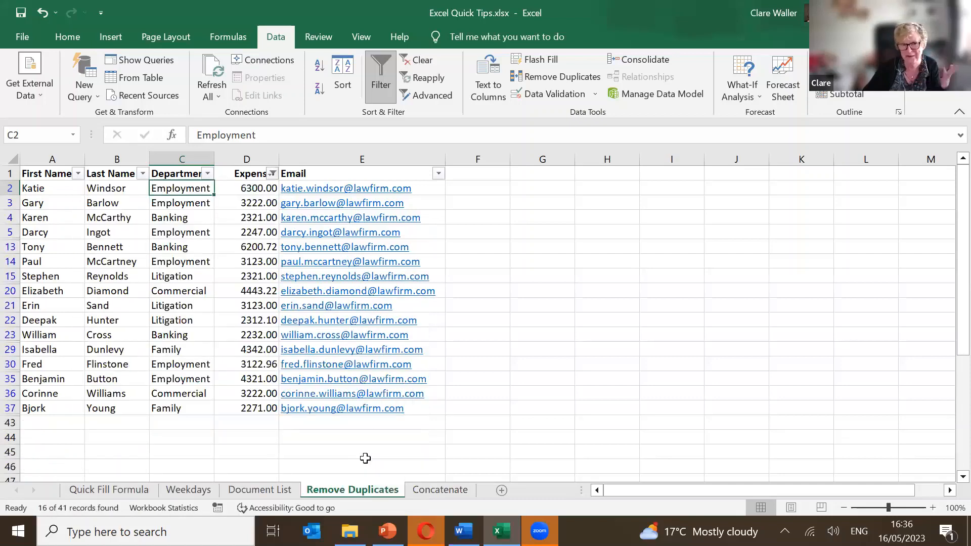
pyautogui.click(364, 464)
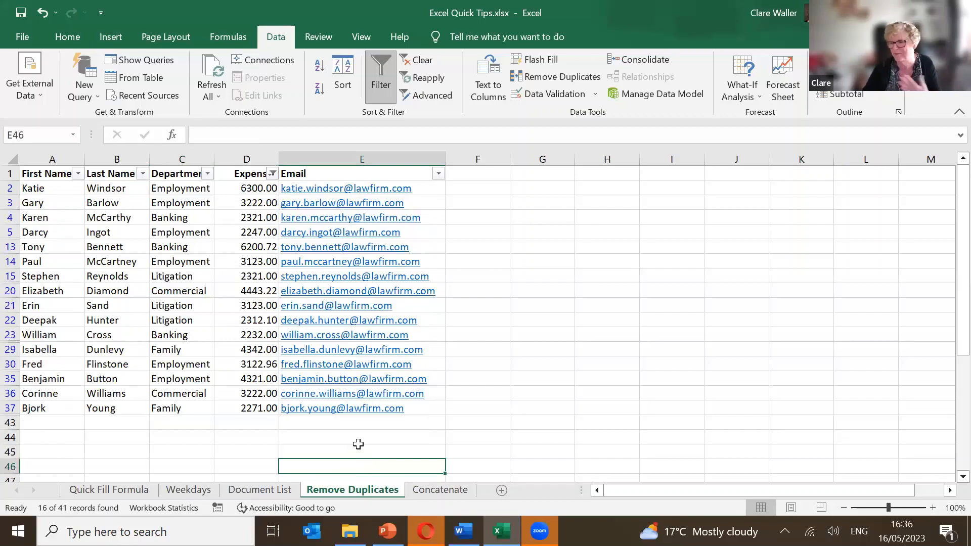
pyautogui.click(358, 444)
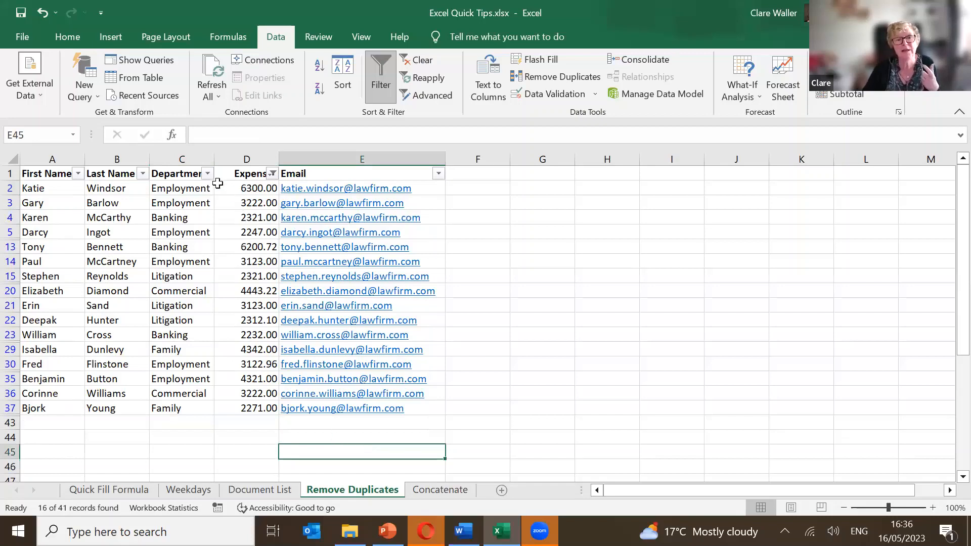
# Clear the Expenses filter to show all rows, then start and cancel a Department Begins With filter.
pyautogui.click(272, 174)
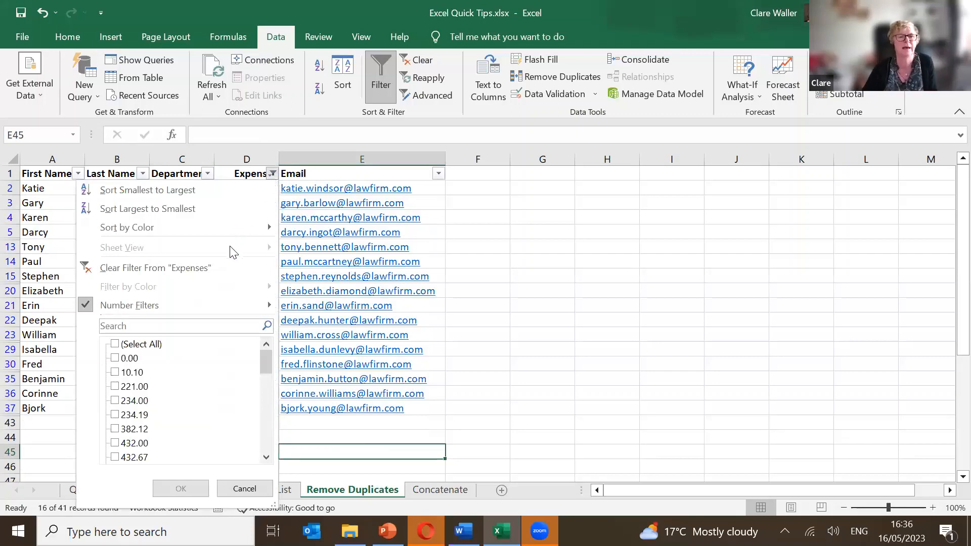
pyautogui.click(213, 264)
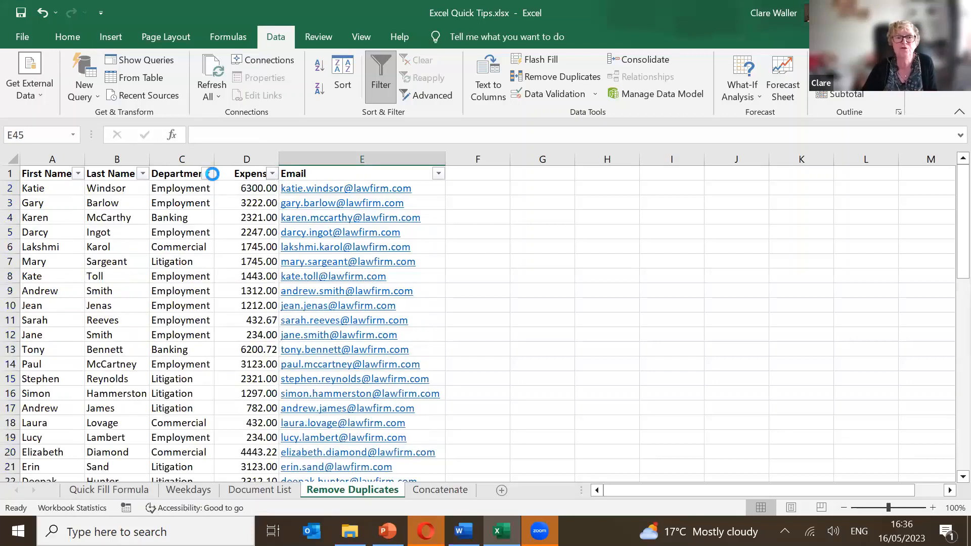
pyautogui.click(208, 173)
pyautogui.moveTo(139, 303)
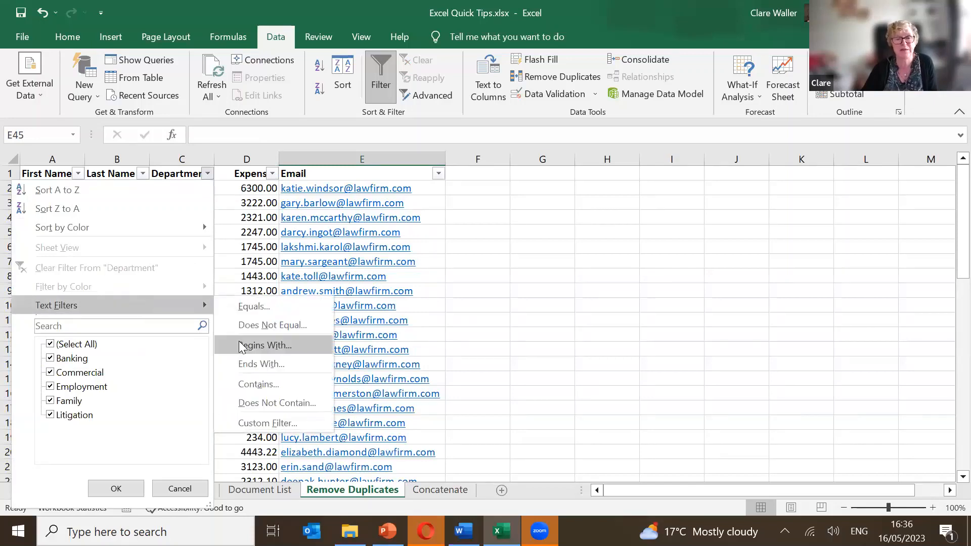
pyautogui.click(252, 345)
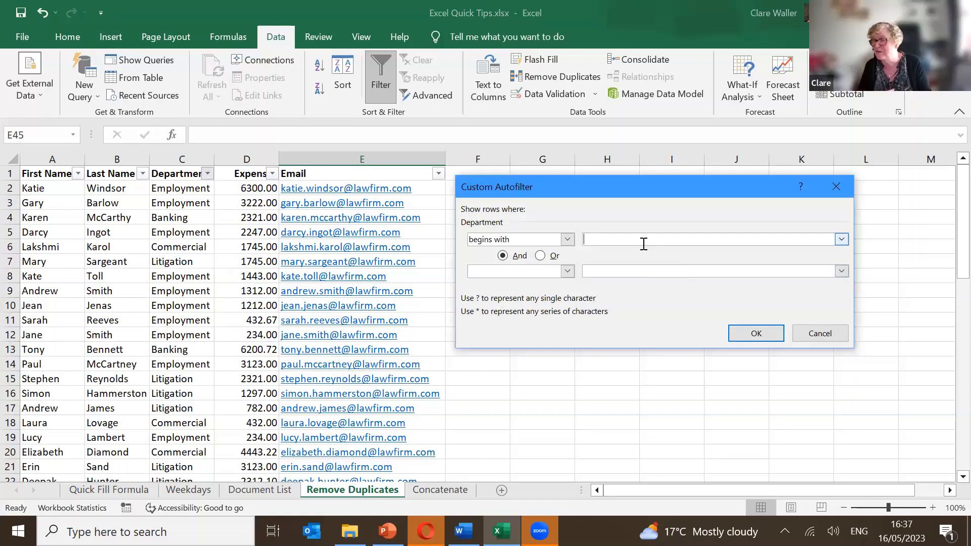
pyautogui.click(816, 331)
pyautogui.click(813, 328)
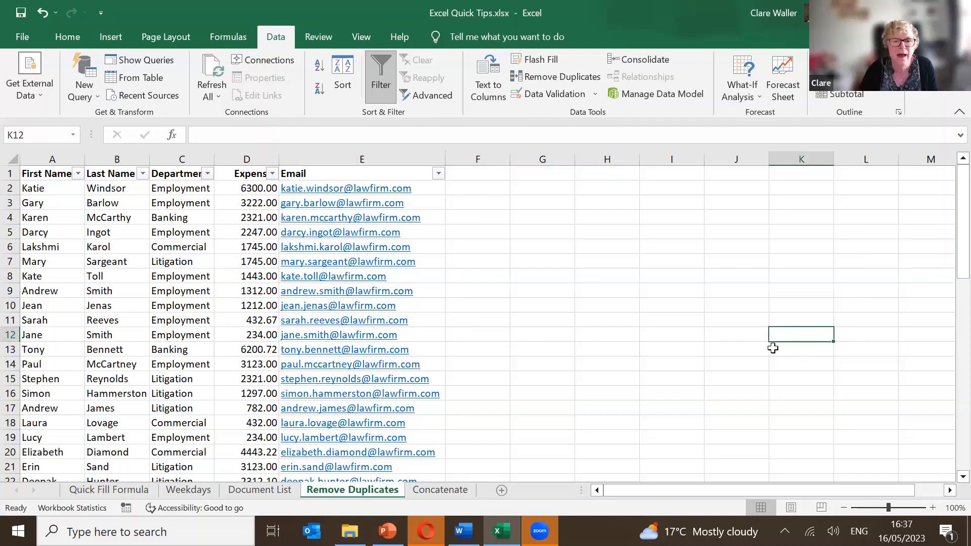
# Switch to the empty Document List sheet and bring File Explorer to the front.
pyautogui.click(276, 490)
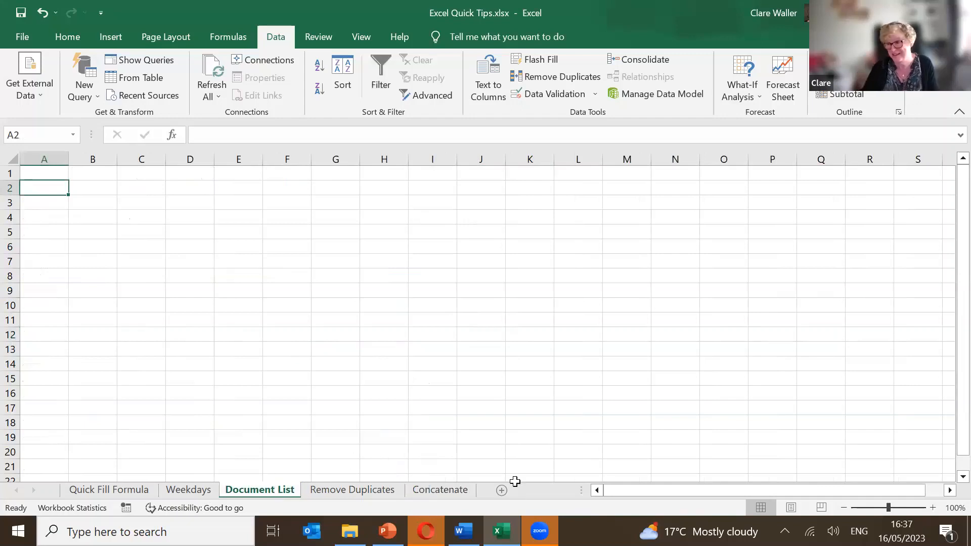
pyautogui.moveTo(350, 530)
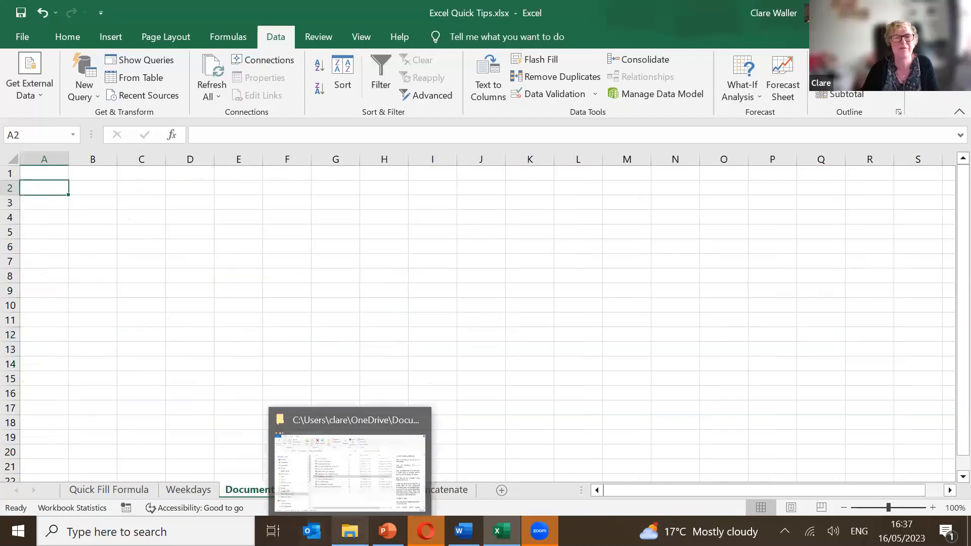
pyautogui.click(326, 471)
# Open the Document List folder on the Desktop.
pyautogui.click(67, 182)
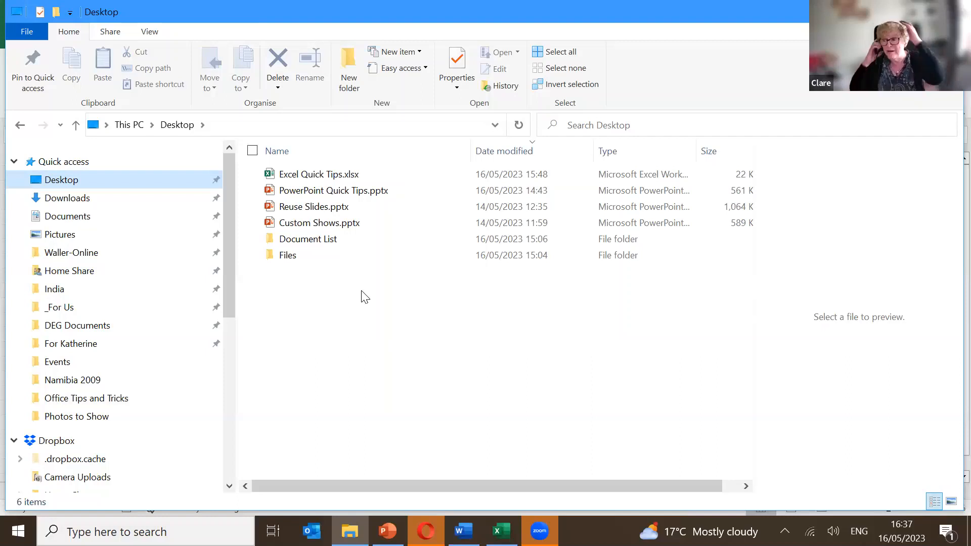
pyautogui.click(325, 244)
pyautogui.doubleClick(324, 243)
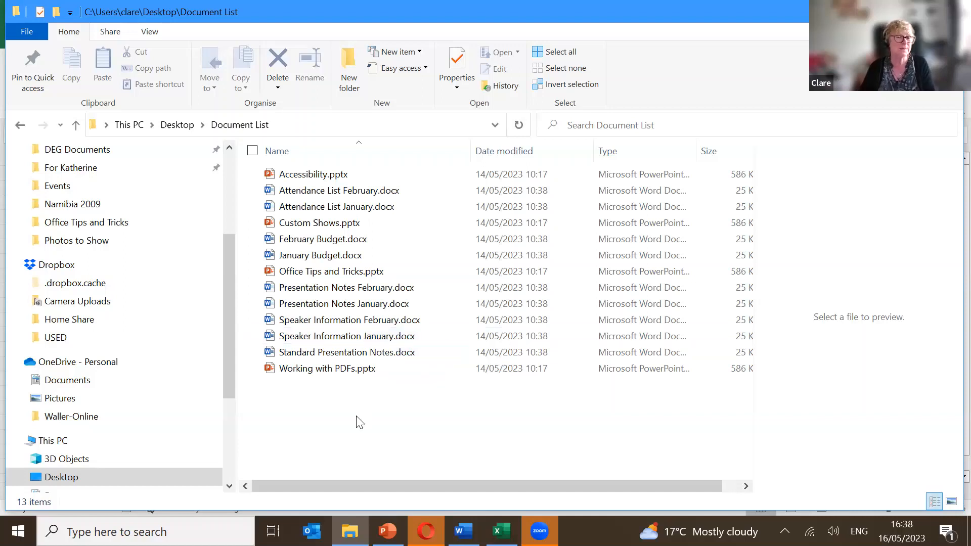
# Copy the full paths of all 13 files and return to Excel.
pyautogui.hotkey('ctrl', 'a')
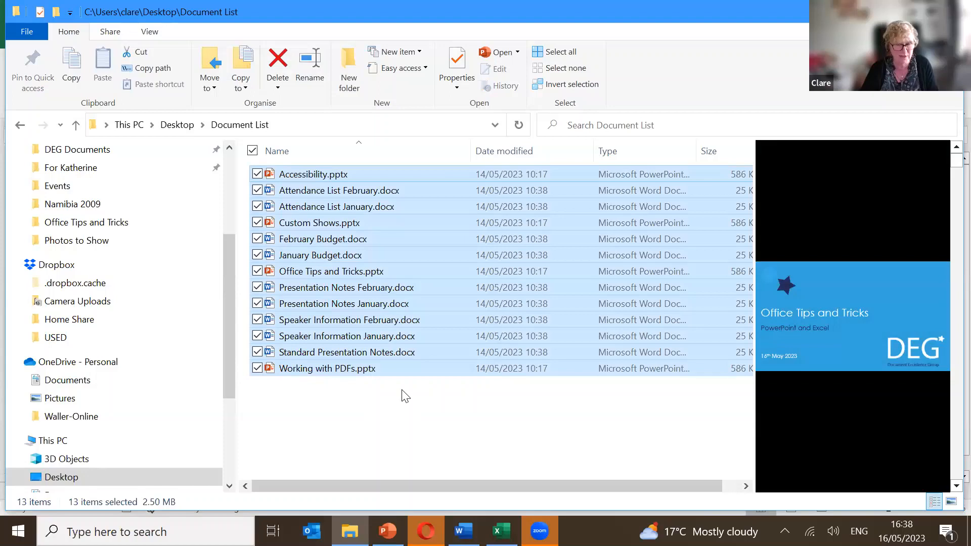
pyautogui.press('alt')
pyautogui.press('alt')
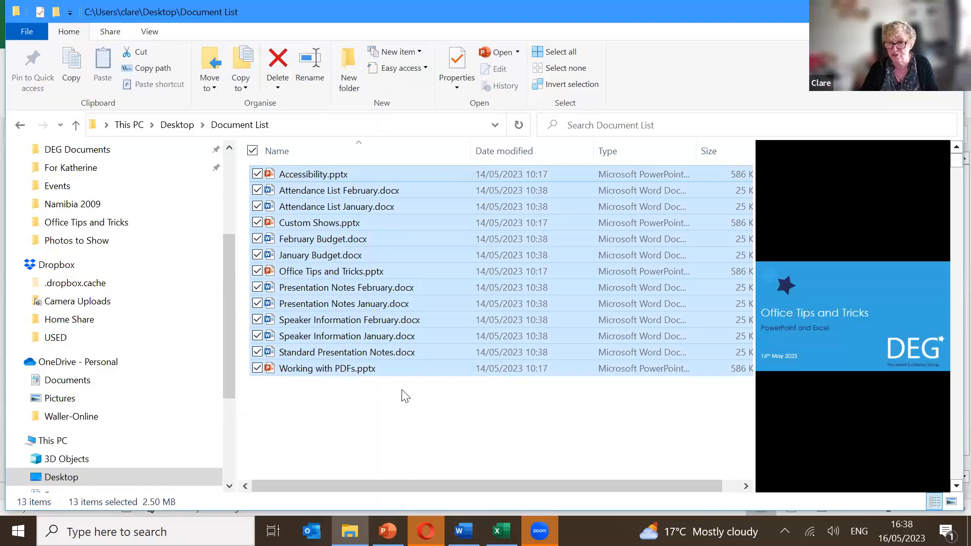
pyautogui.rightClick(395, 284)
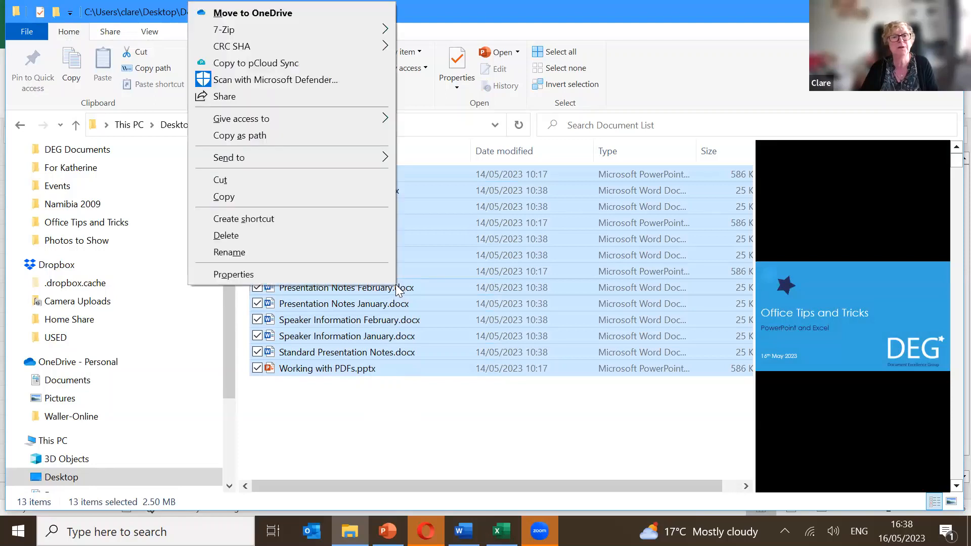
pyautogui.click(263, 137)
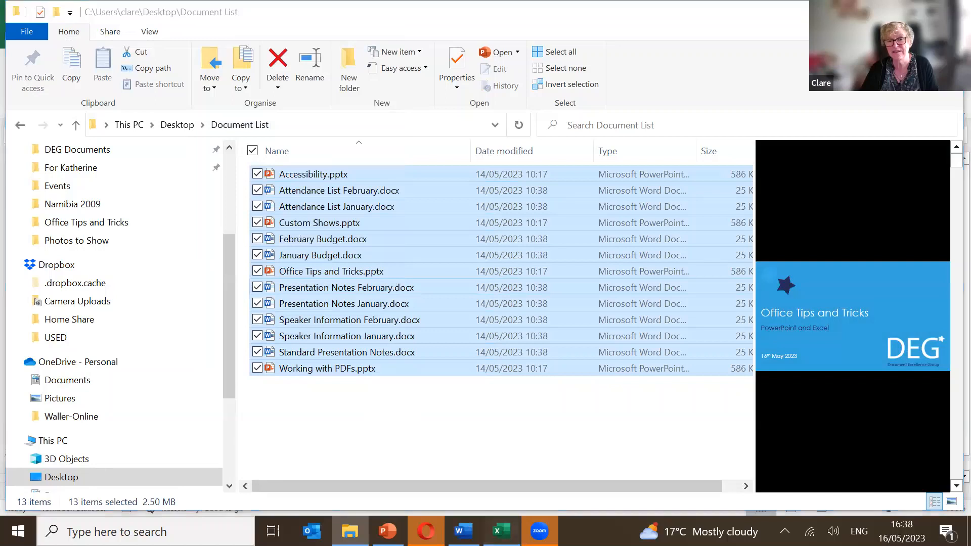
pyautogui.hotkey('alt', 'Tab')
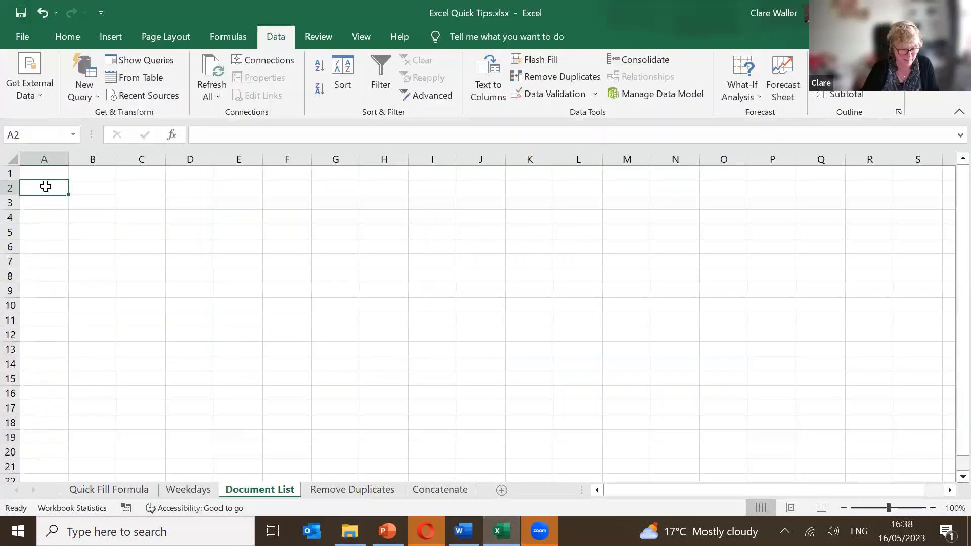
# Paste the 13 copied file paths starting at A2 and select A2:A14.
pyautogui.hotkey('ctrl', 'v')
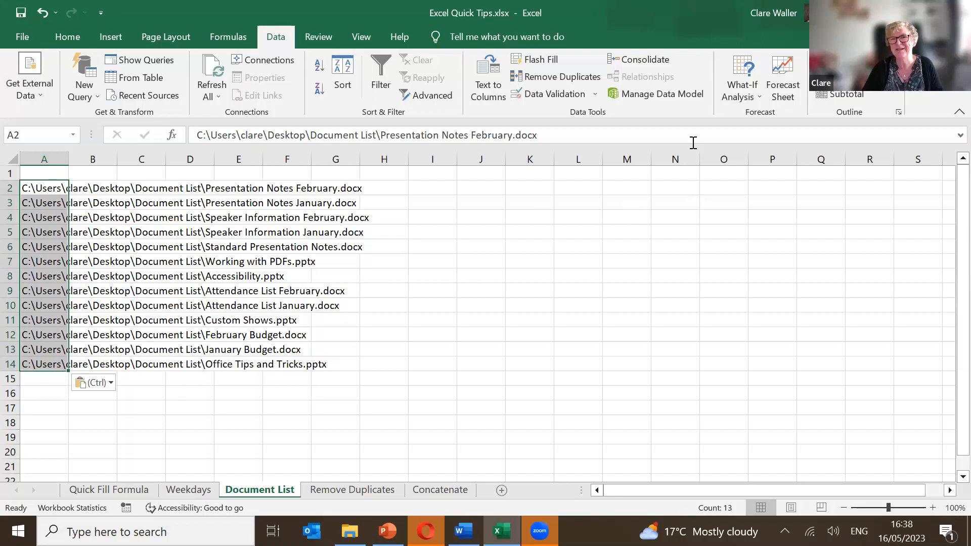
pyautogui.click(494, 81)
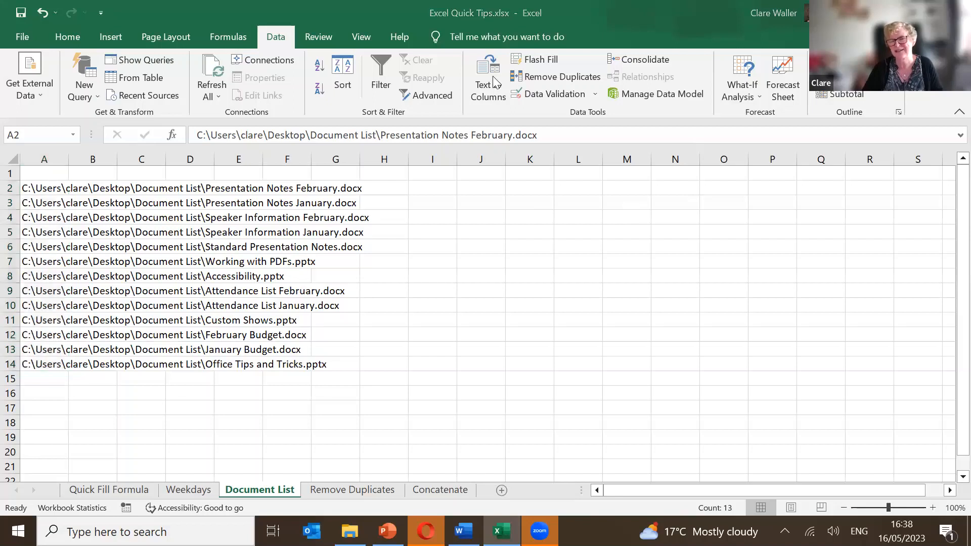
pyautogui.hotkey('ctrl', 'v')
pyautogui.click(47, 187)
pyautogui.click(58, 364)
pyautogui.press('capslock')
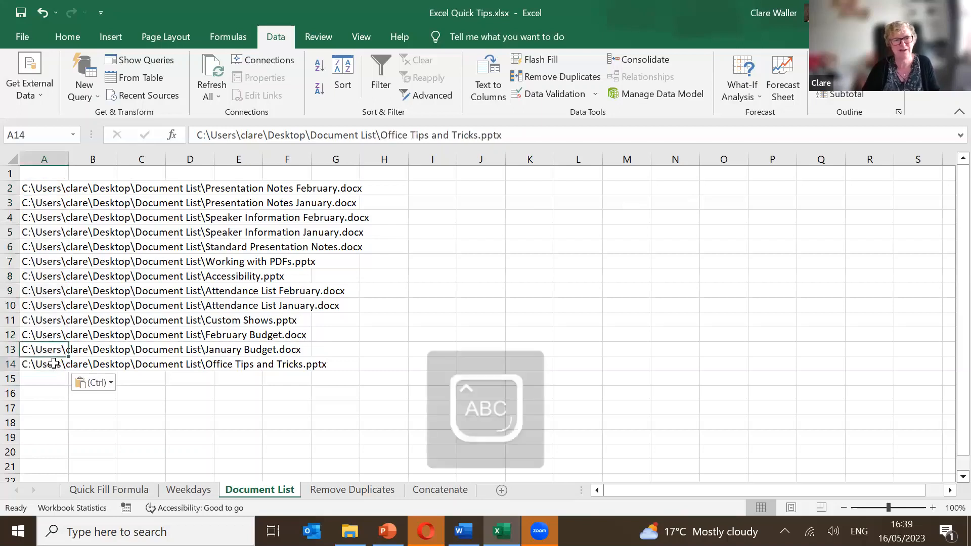
pyautogui.moveTo(48, 186); pyautogui.dragTo(42, 359)
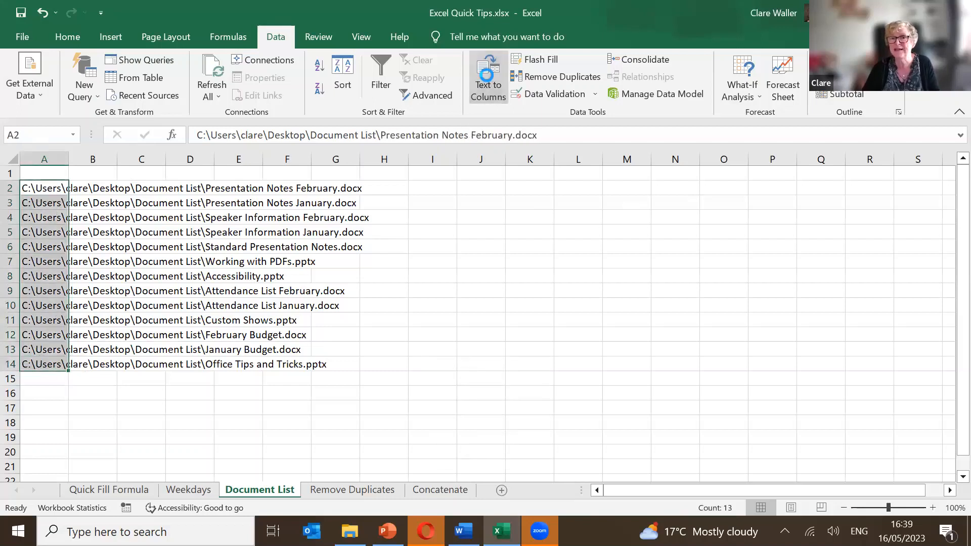
# Split the paths with Text to Columns, Delimited, using a backslash as the Other delimiter.
pyautogui.click(487, 81)
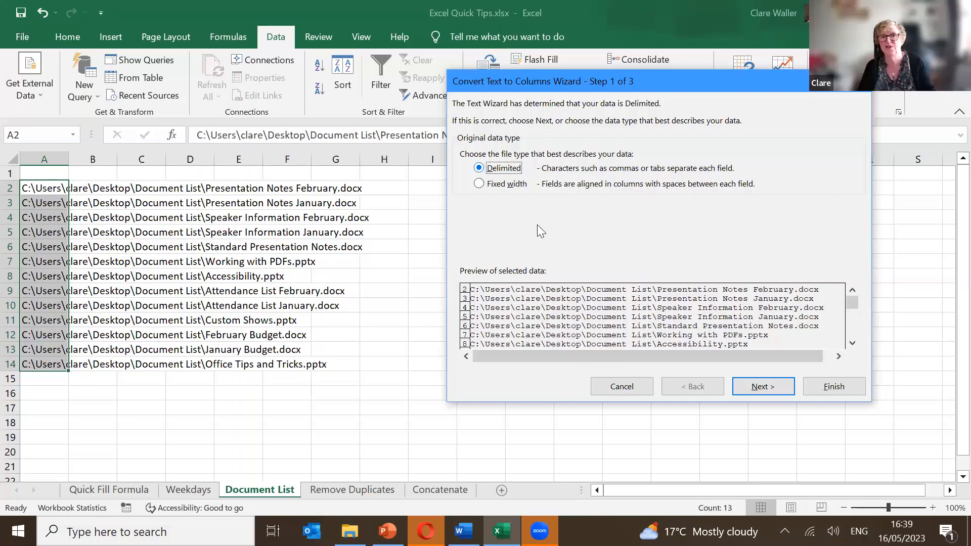
pyautogui.click(751, 385)
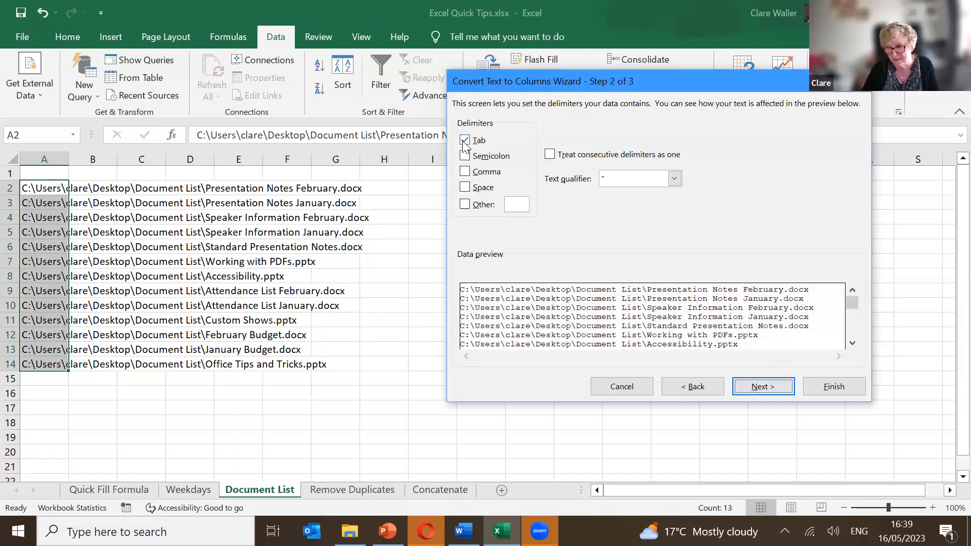
pyautogui.click(464, 204)
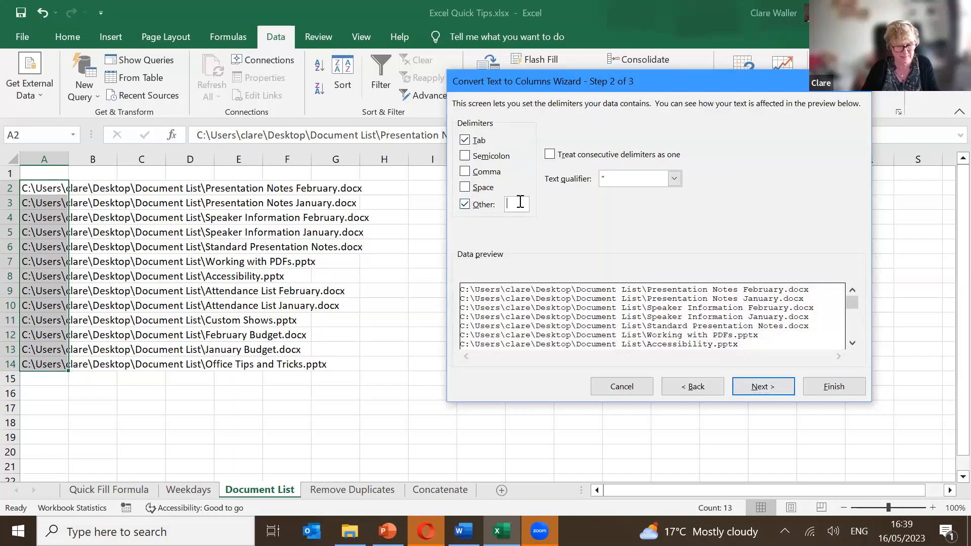
pyautogui.write('\\')
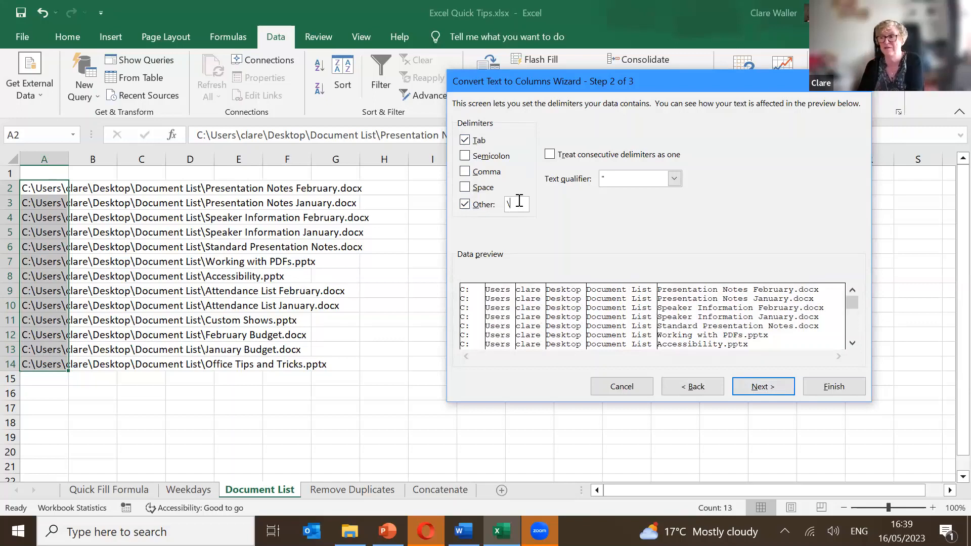
pyautogui.click(758, 385)
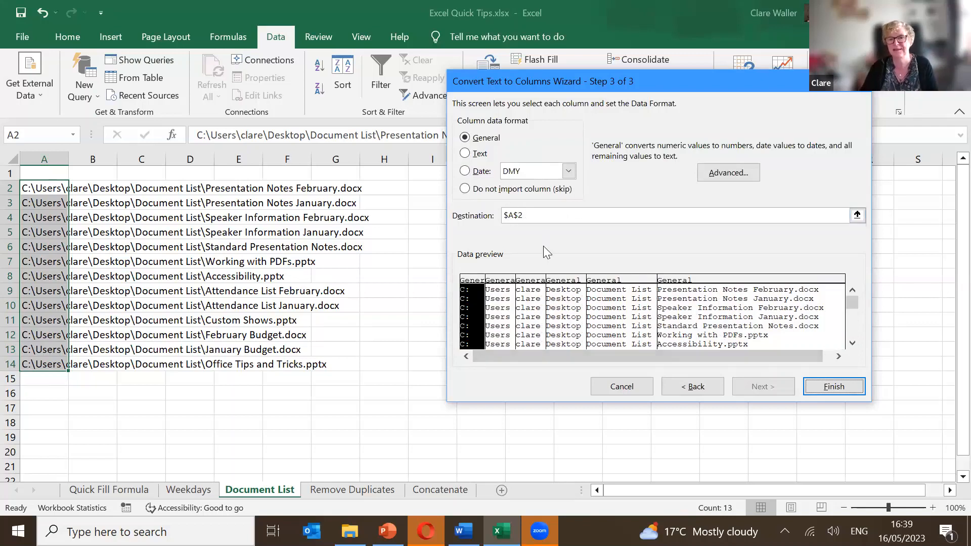
pyautogui.click(862, 387)
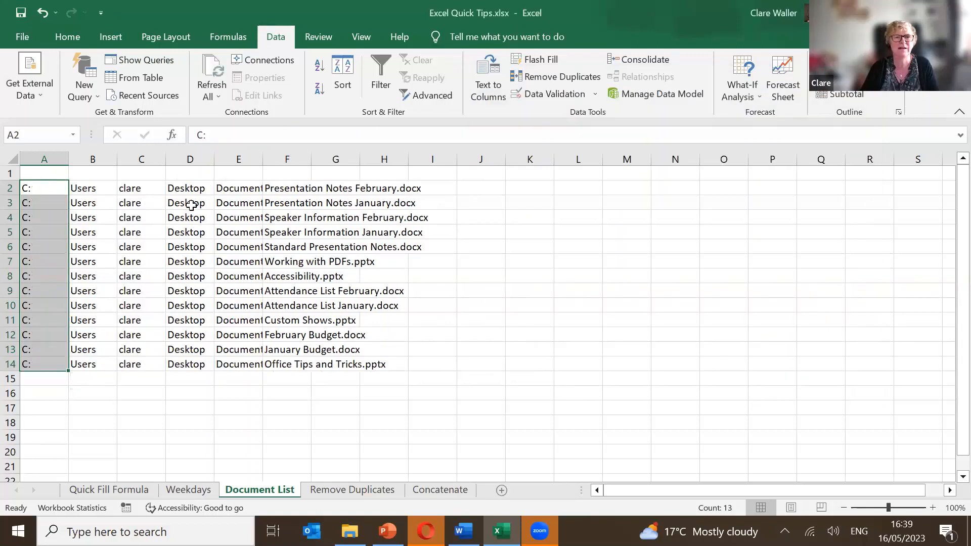
# Autofit every column on the sheet to its contents.
pyautogui.click(242, 262)
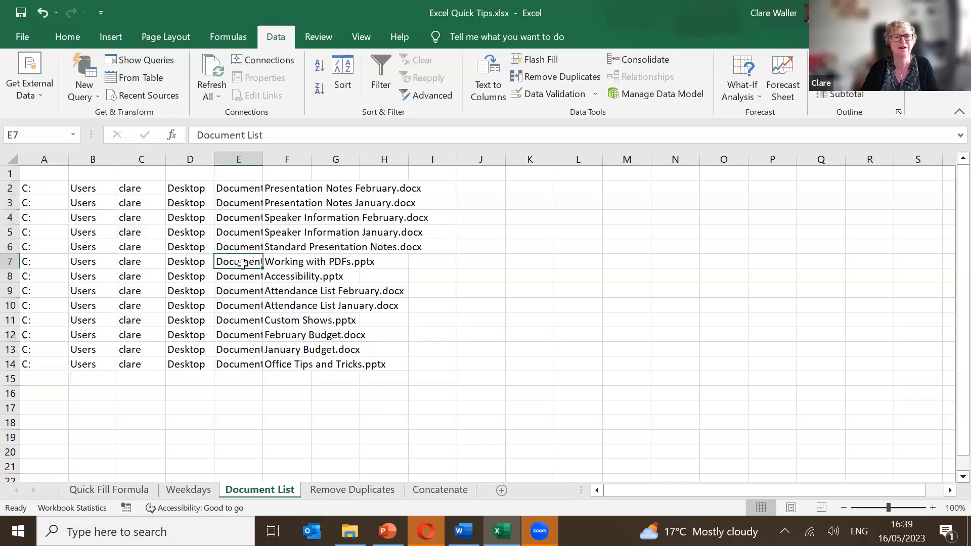
pyautogui.click(12, 159)
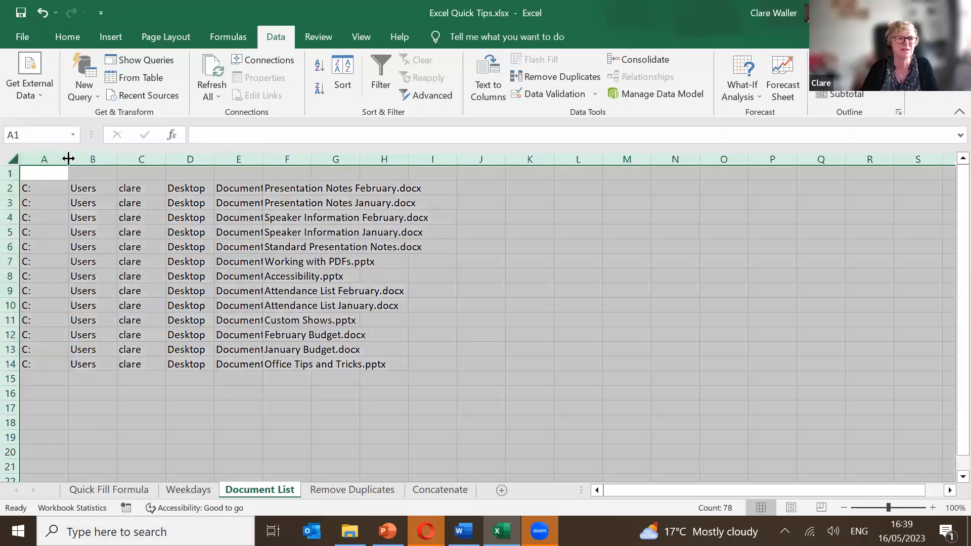
pyautogui.click(66, 157)
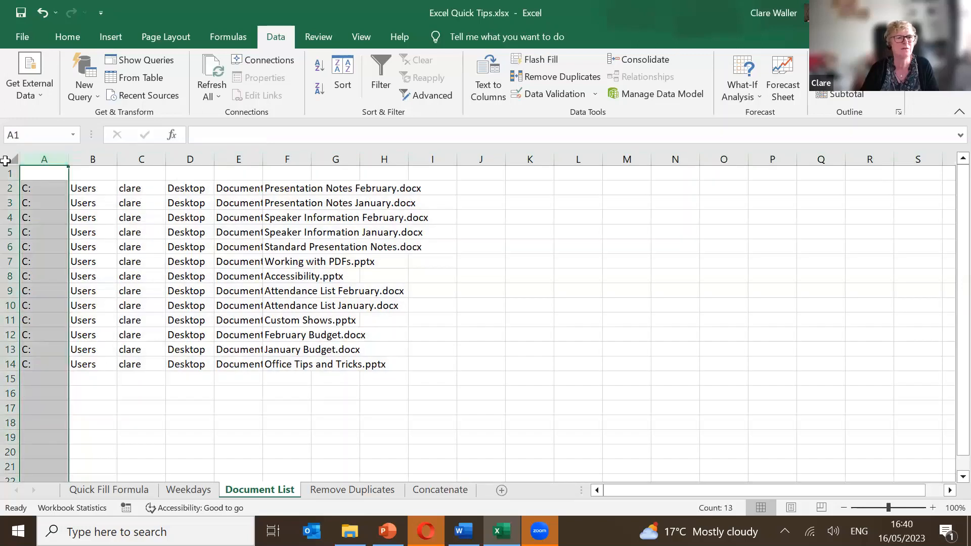
pyautogui.click(11, 159)
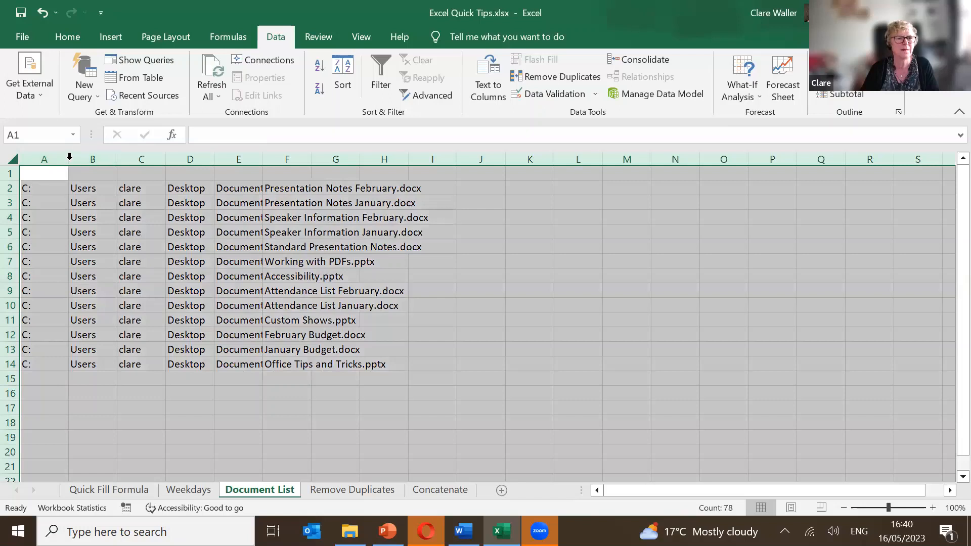
pyautogui.doubleClick(69, 159)
pyautogui.click(171, 190)
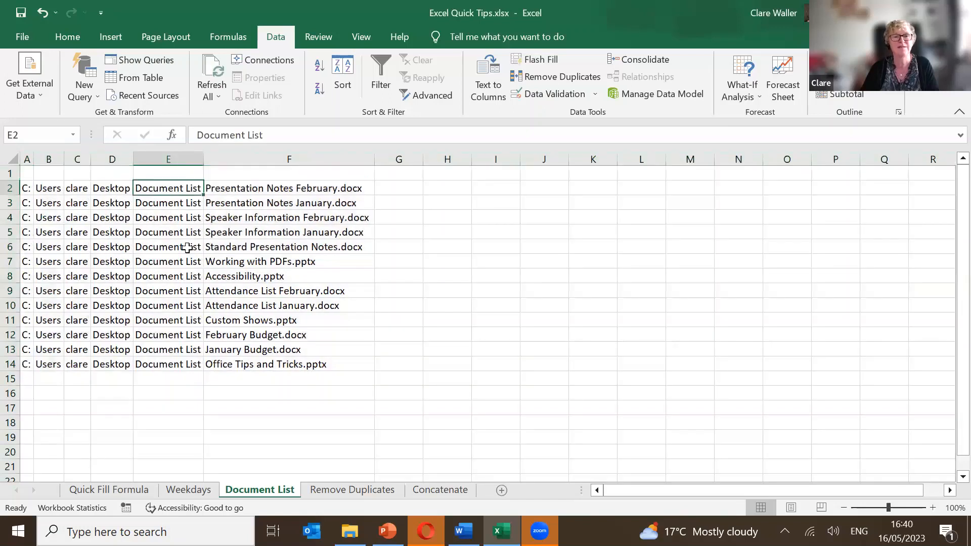
pyautogui.click(244, 262)
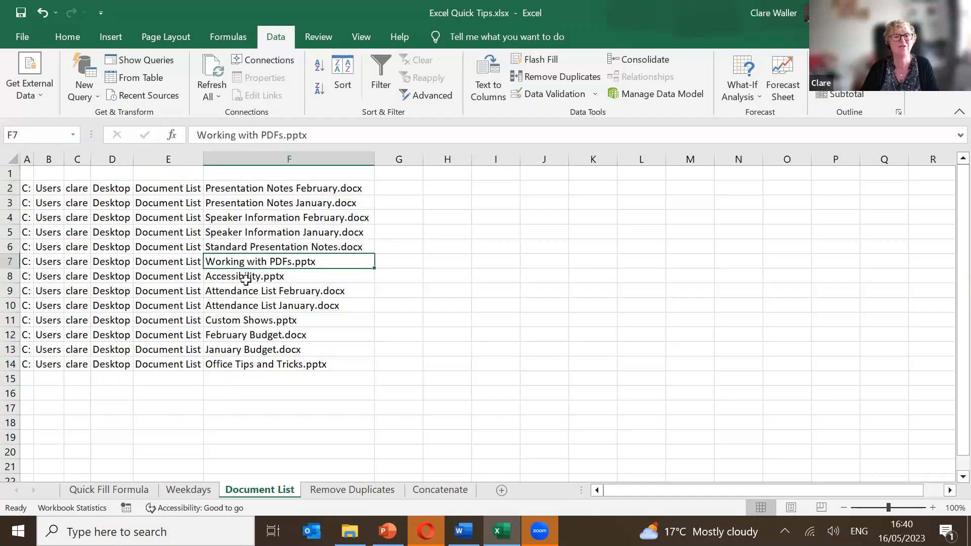
# Delete columns A through E so only the file names remain in column A.
pyautogui.moveTo(146, 159); pyautogui.dragTo(36, 155)
pyautogui.rightClick(36, 156)
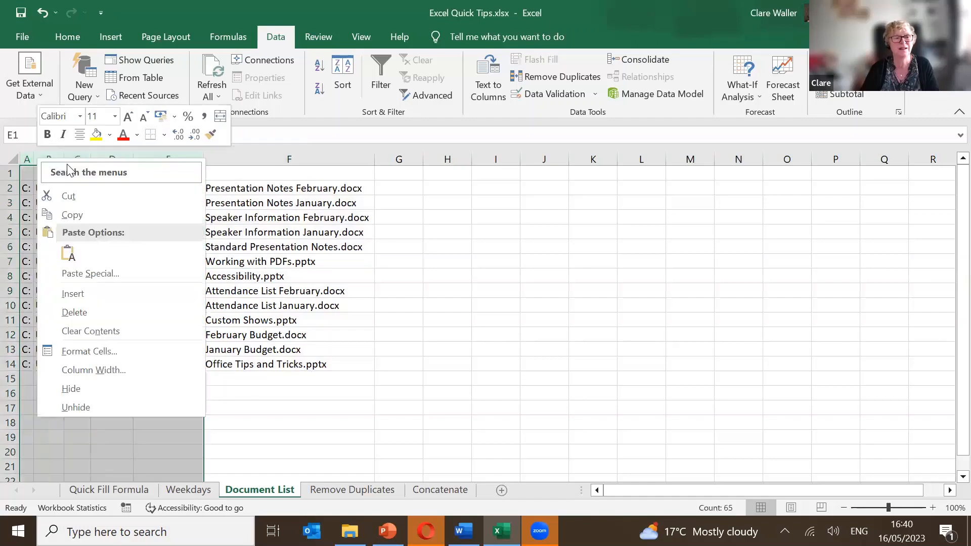
pyautogui.click(95, 310)
pyautogui.click(88, 189)
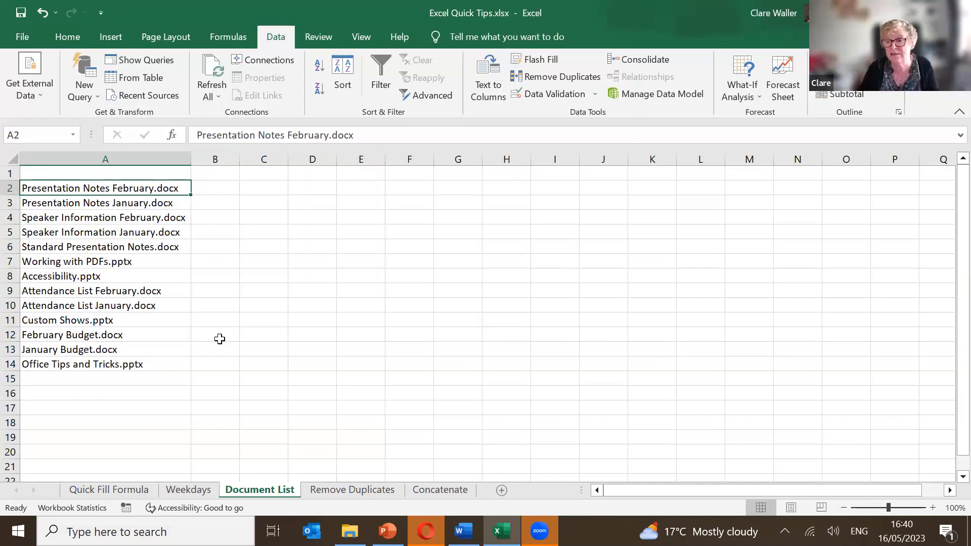
pyautogui.click(209, 338)
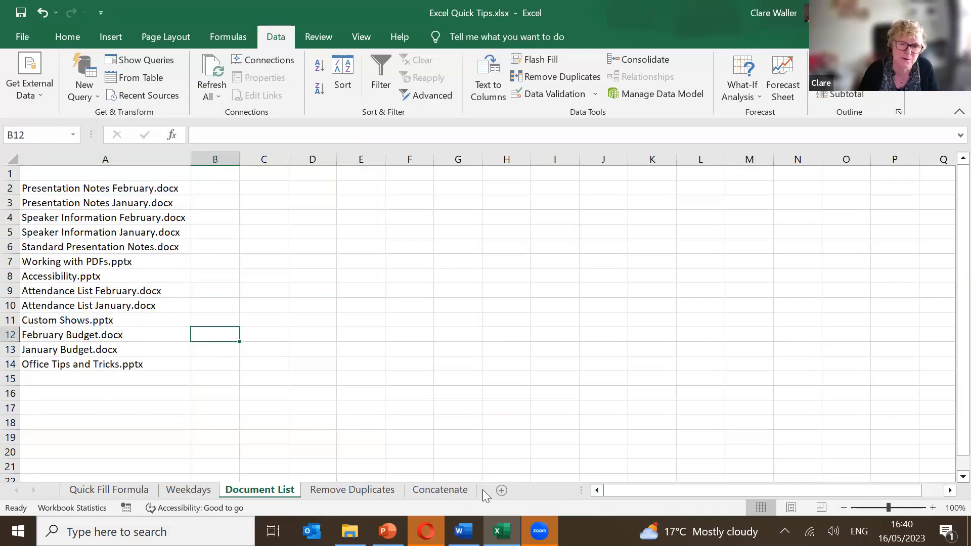
# Open the Concatenate sheet and select cell C2.
pyautogui.click(447, 490)
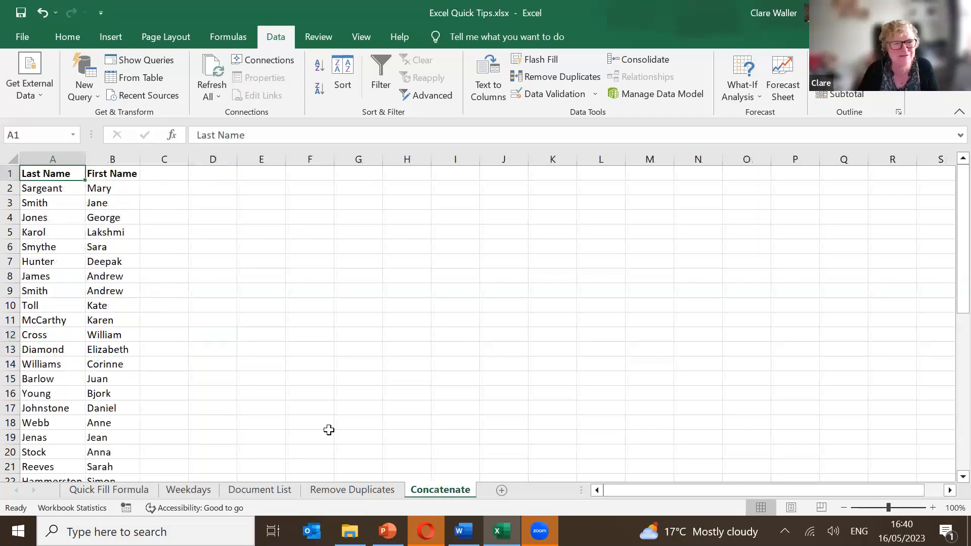
pyautogui.click(160, 187)
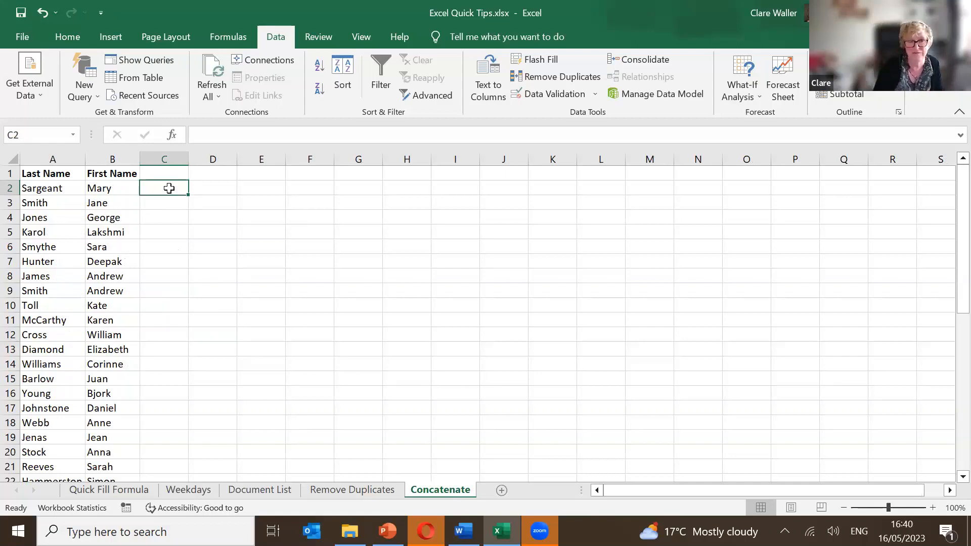
# Enter =CONCATENATE(B2," ",A2) in C2 and fill it down column C to row 43.
pyautogui.write('=CONC')
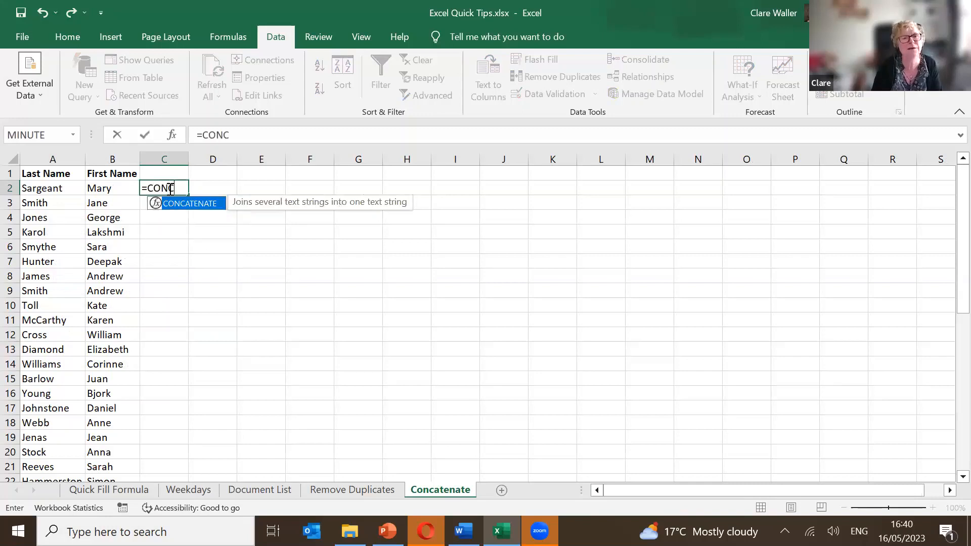
pyautogui.press('Tab')
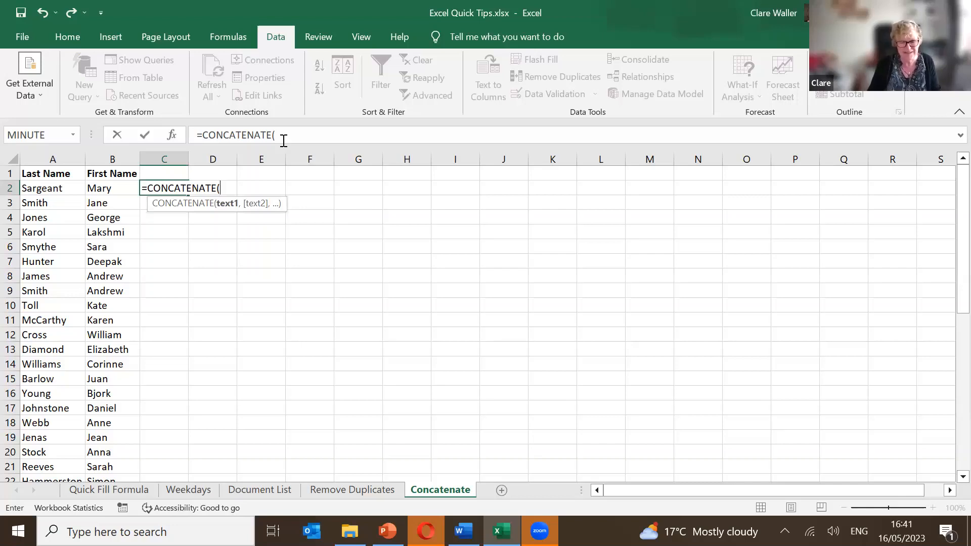
pyautogui.press('Left')
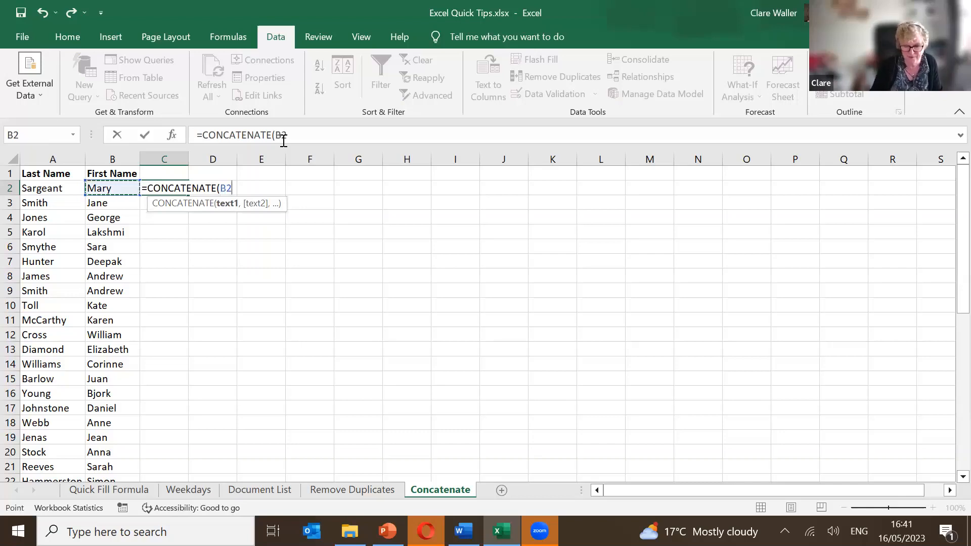
pyautogui.write(',')
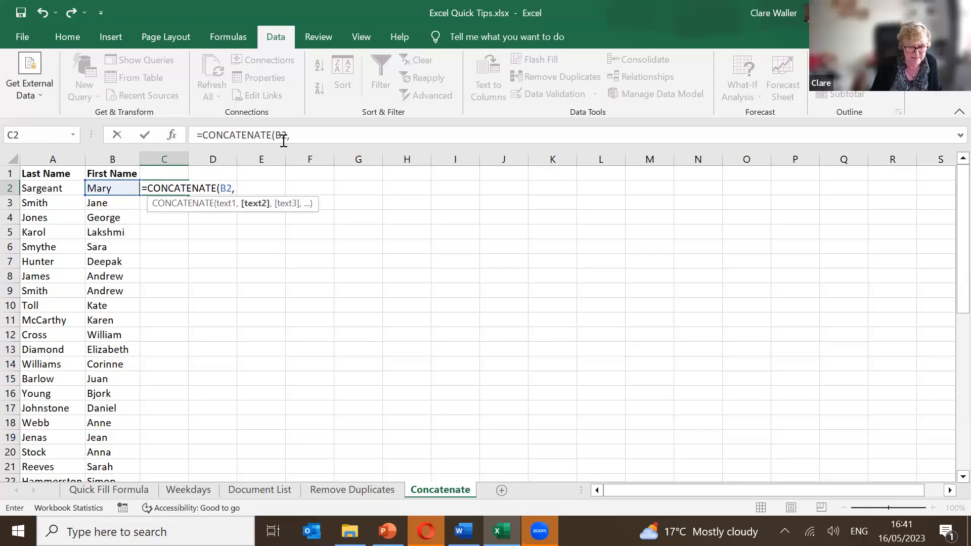
pyautogui.write('"')
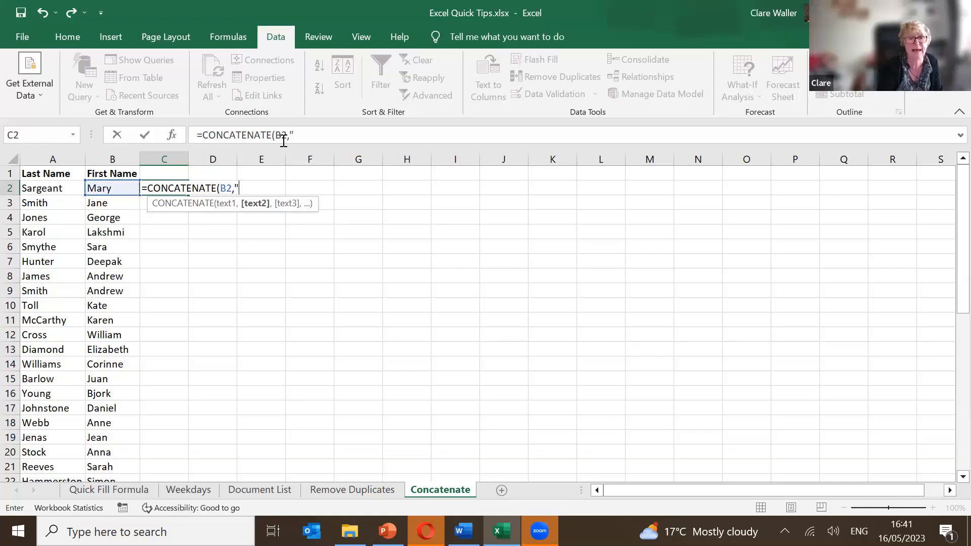
pyautogui.write(' "')
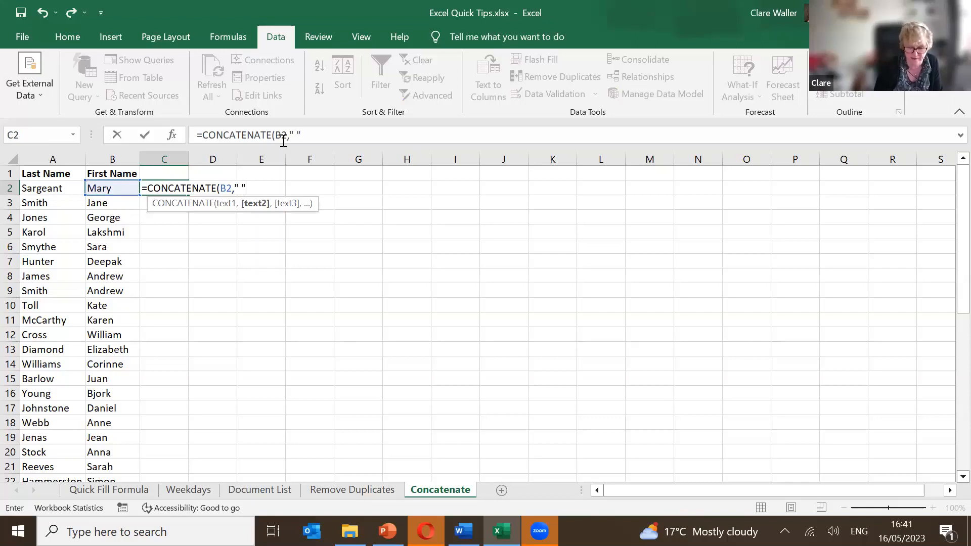
pyautogui.write(',')
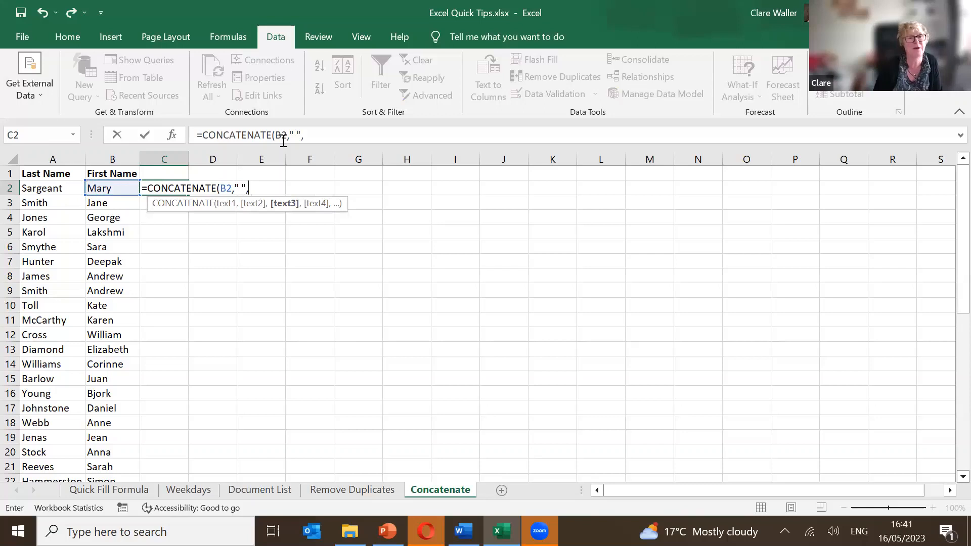
pyautogui.press('Left')
pyautogui.press('Left')
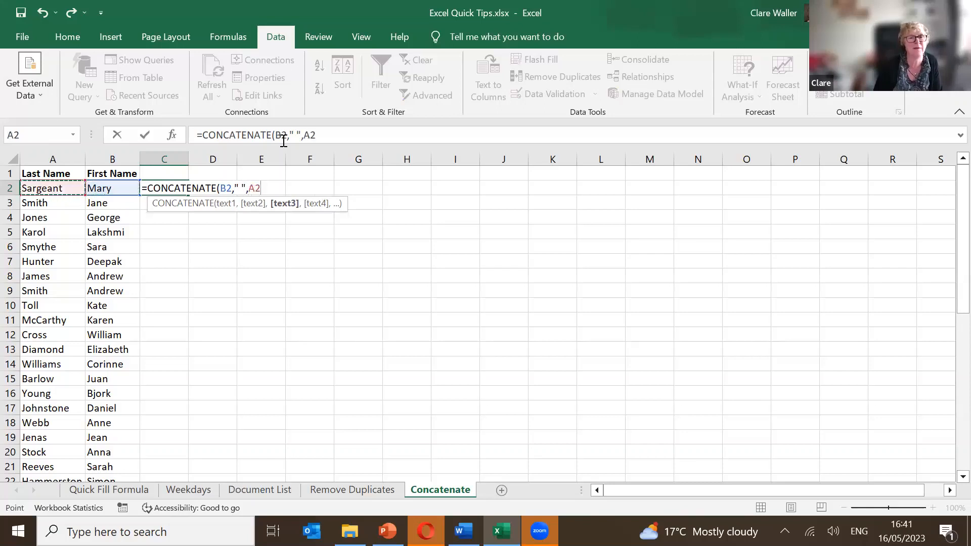
pyautogui.press('Return')
pyautogui.press('Up')
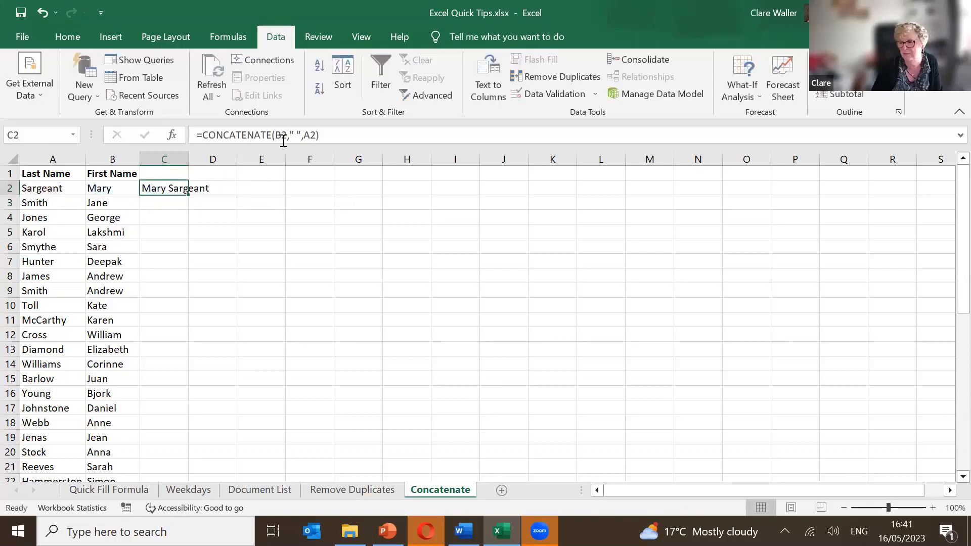
pyautogui.doubleClick(189, 195)
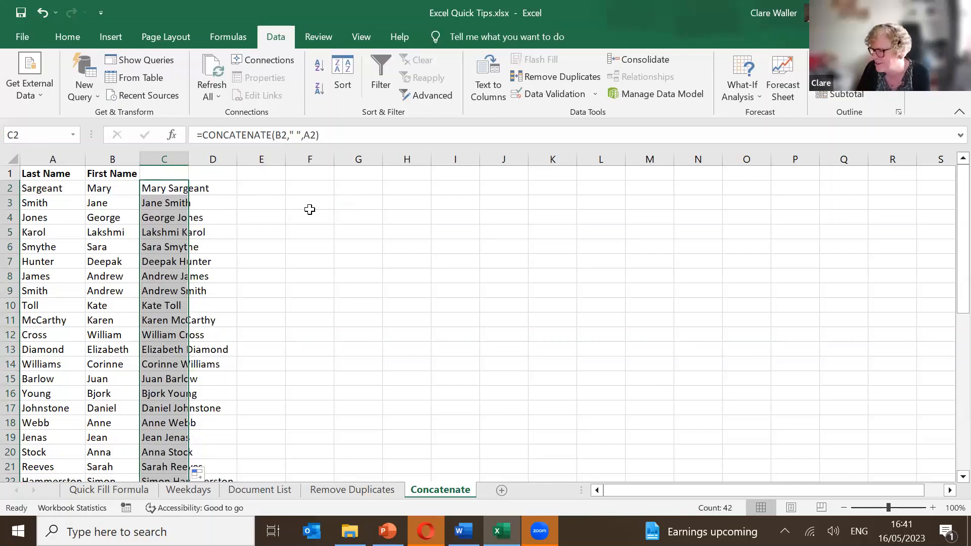
pyautogui.click(310, 210)
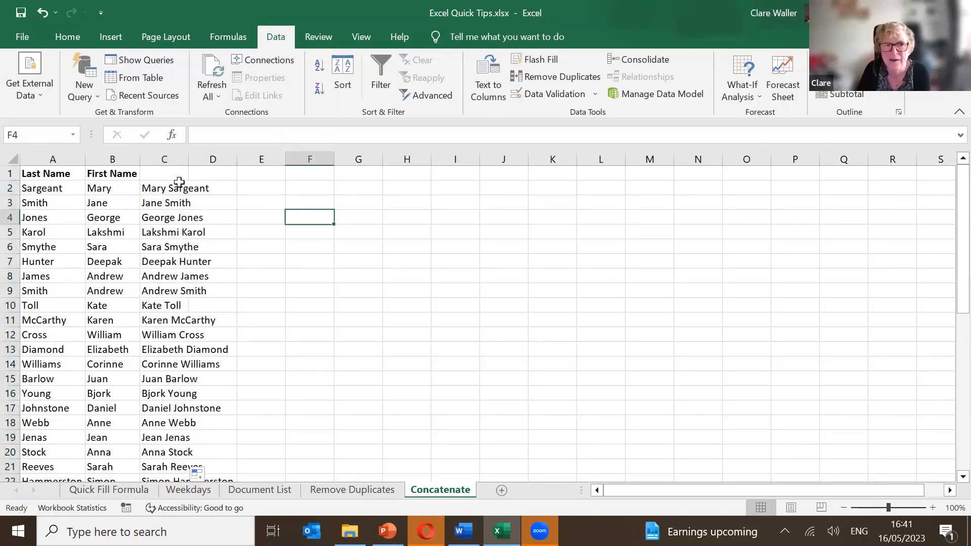
pyautogui.click(170, 189)
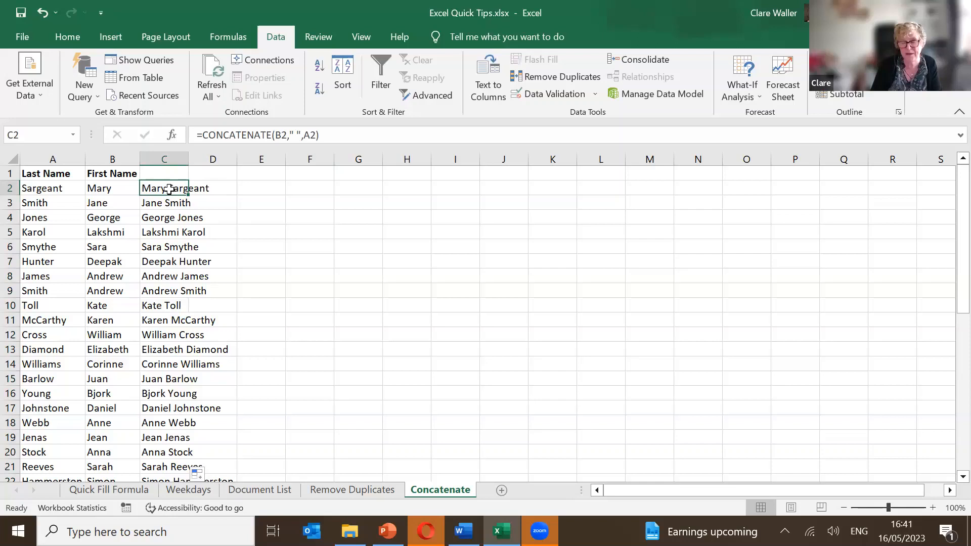
# Copy the joined names in C2:C43 and paste them at B2 of a new Sheet1.
pyautogui.hotkey('ctrl', 'shift', 'Down')
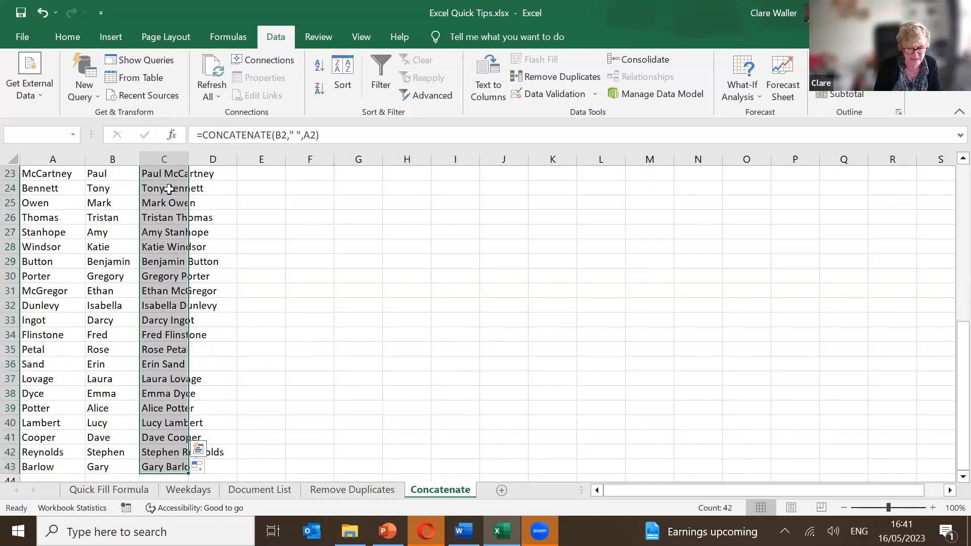
pyautogui.hotkey('ctrl', 'c')
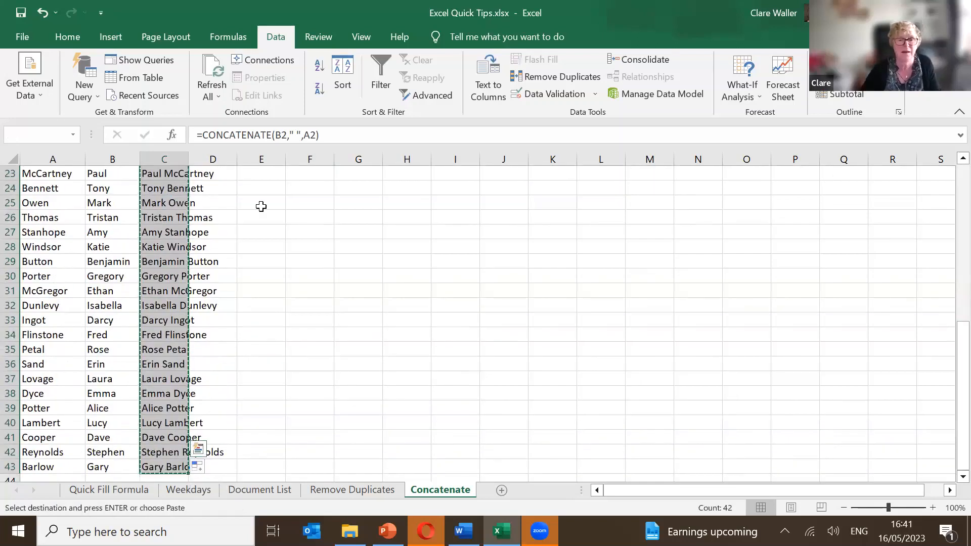
pyautogui.click(501, 489)
pyautogui.click(93, 191)
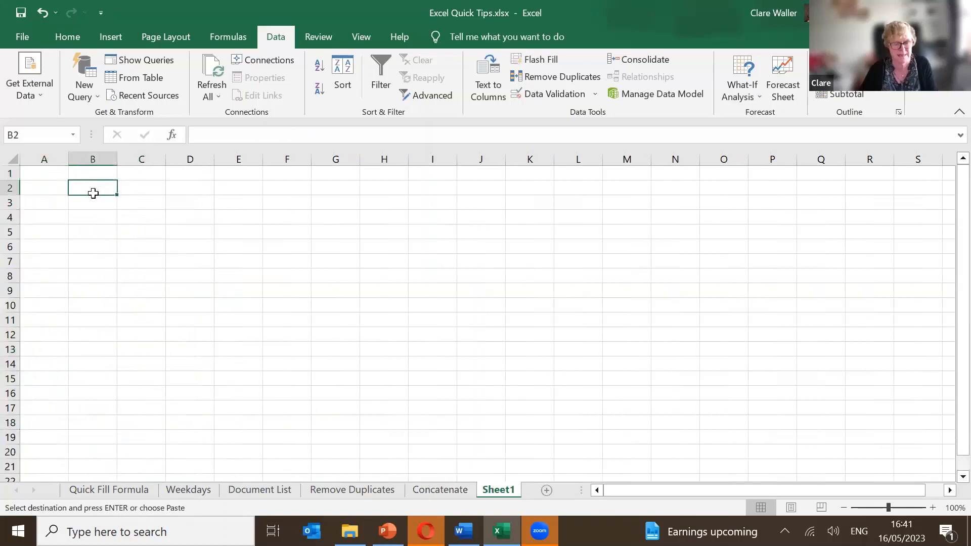
pyautogui.hotkey('ctrl', 'v')
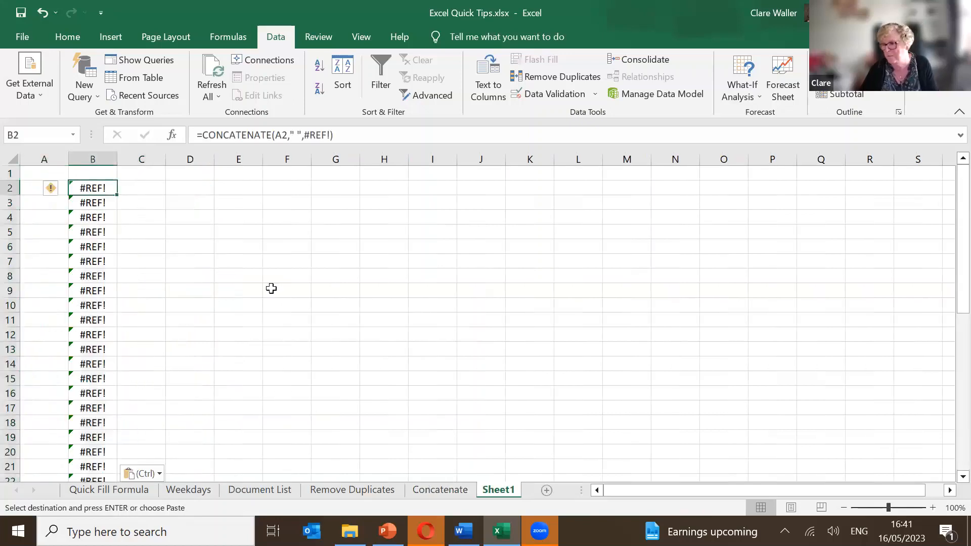
# Re-paste the names in column B as plain values with Paste Special > Values.
pyautogui.click(71, 38)
pyautogui.click(14, 101)
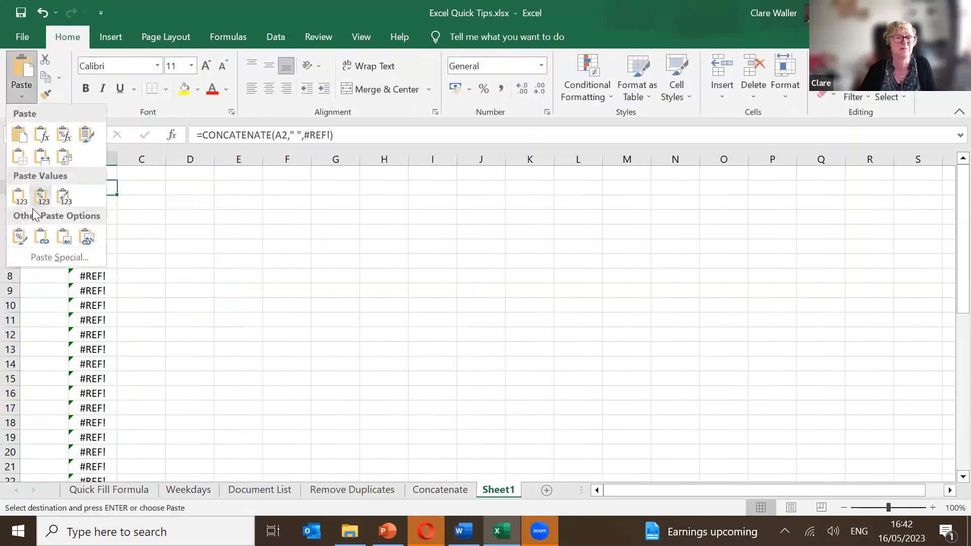
pyautogui.click(44, 254)
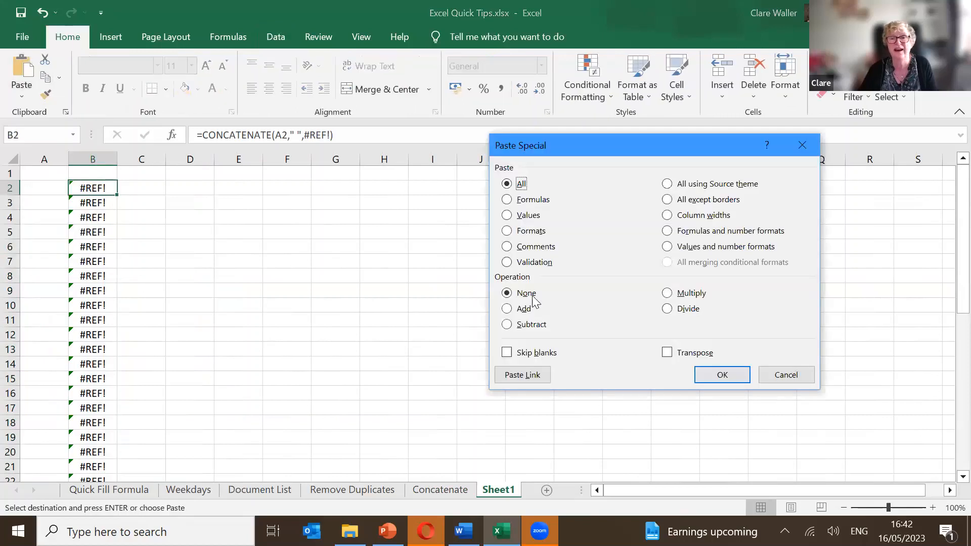
pyautogui.click(524, 216)
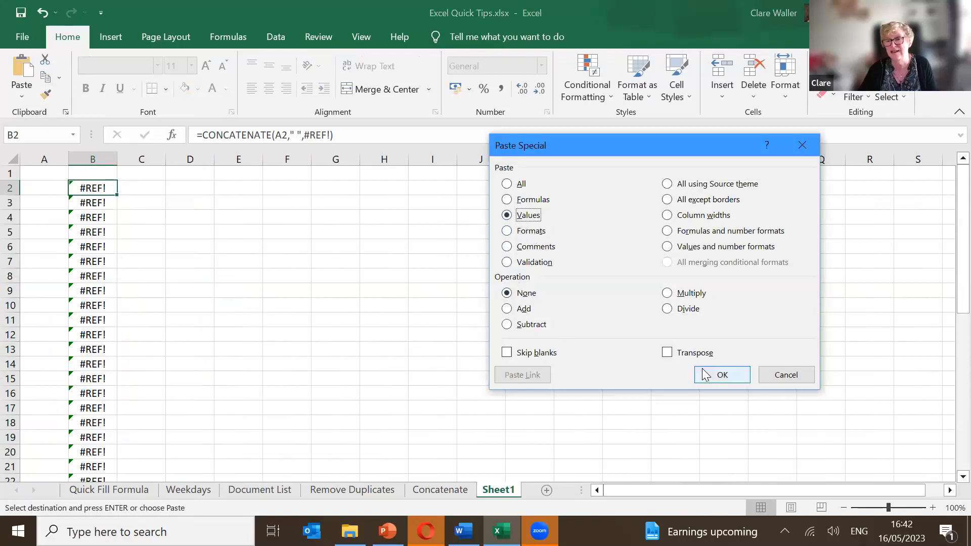
pyautogui.click(696, 370)
pyautogui.click(572, 351)
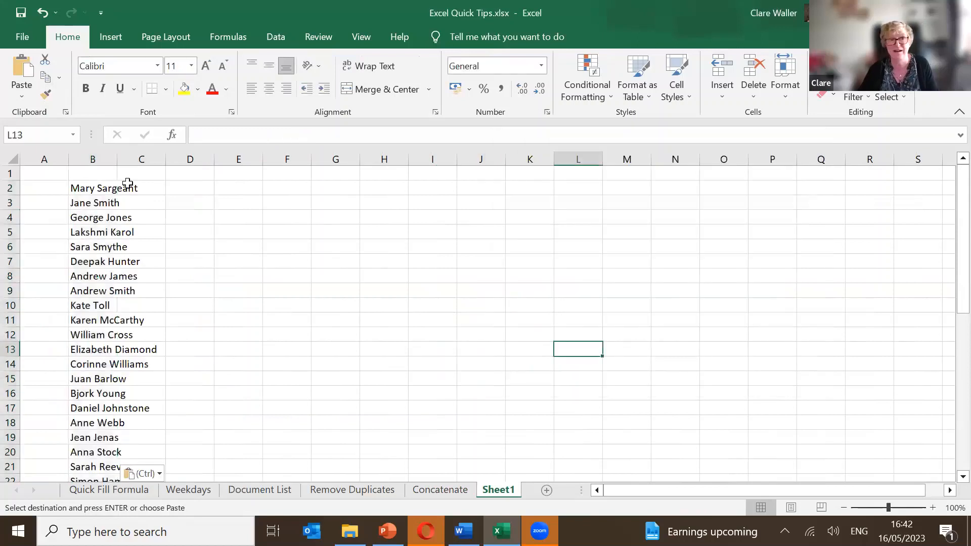
pyautogui.click(99, 188)
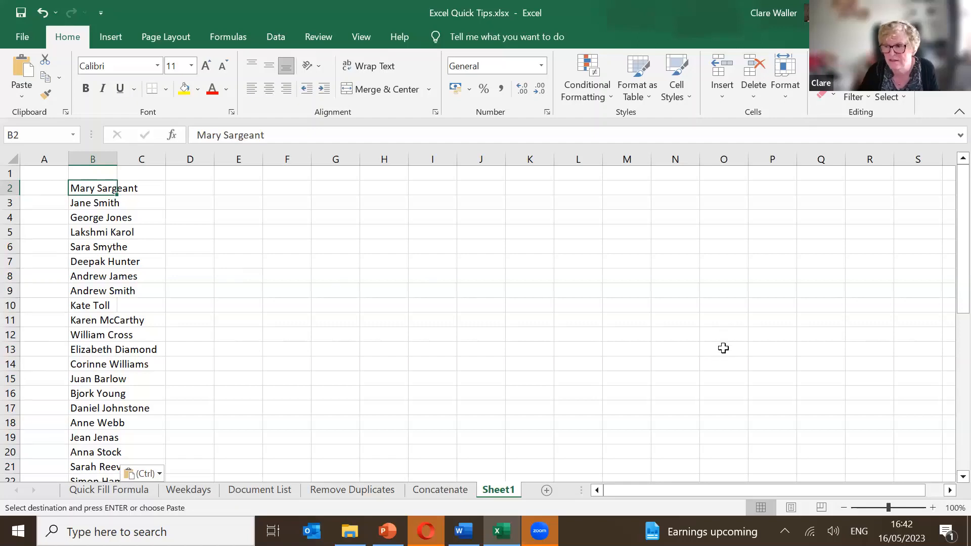
pyautogui.moveTo(425, 531)
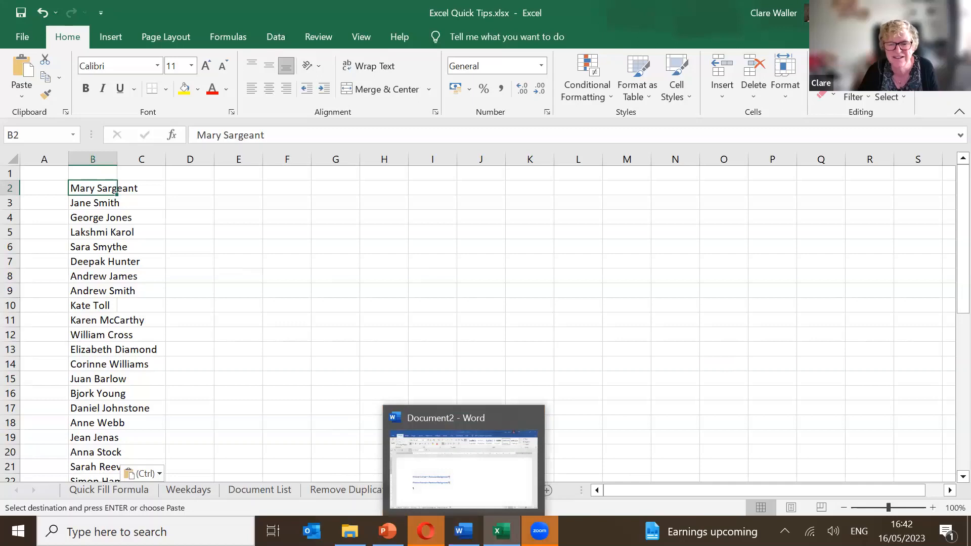
pyautogui.moveTo(539, 531)
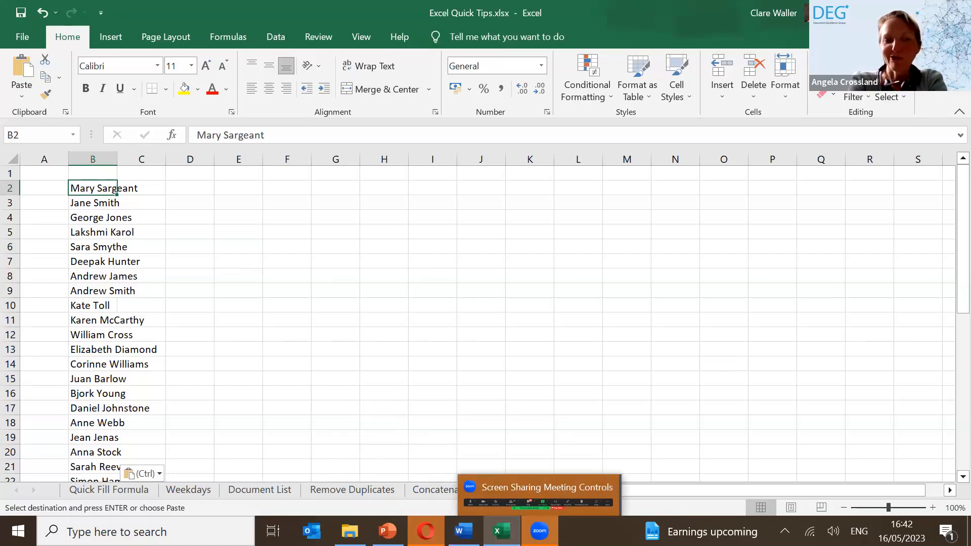
pyautogui.click(272, 405)
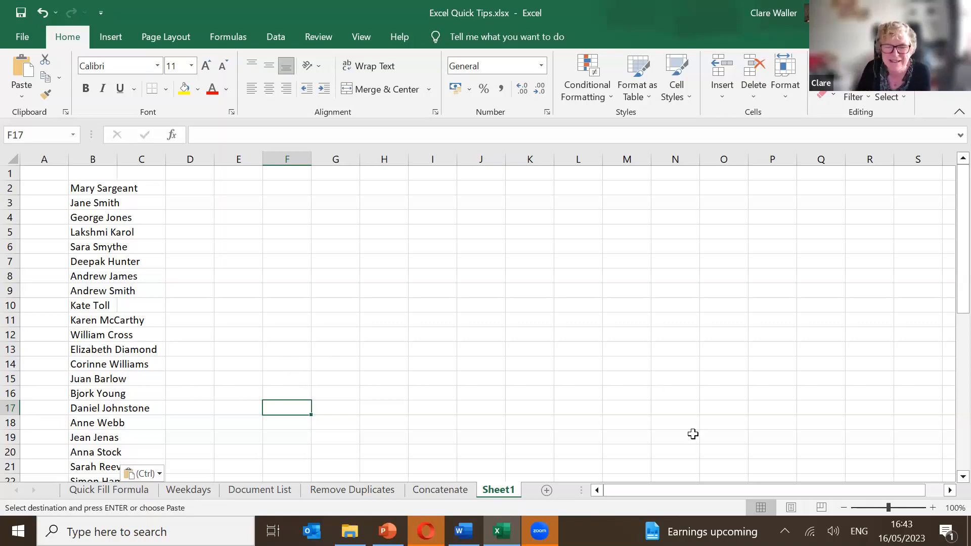
pyautogui.moveTo(540, 531)
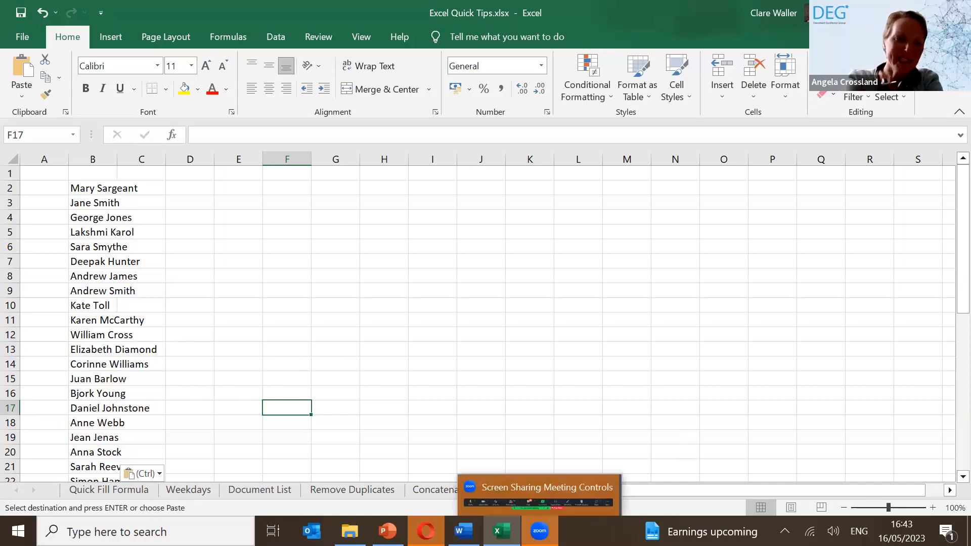
pyautogui.click(516, 489)
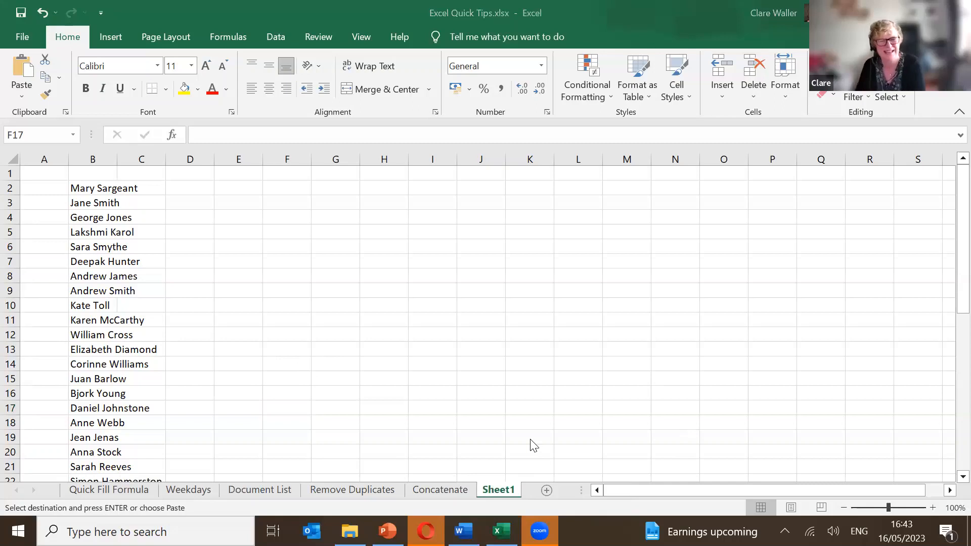
pyautogui.click(443, 488)
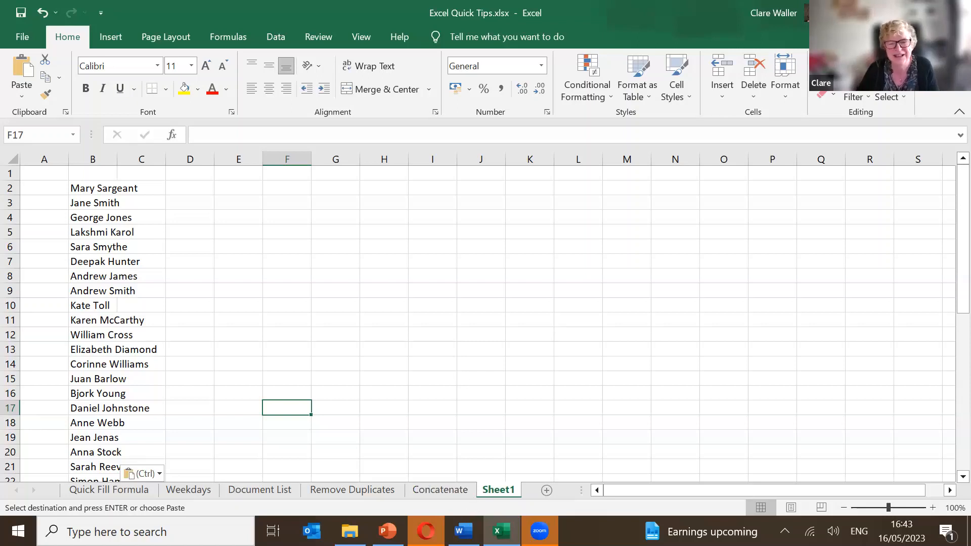
pyautogui.moveTo(426, 531)
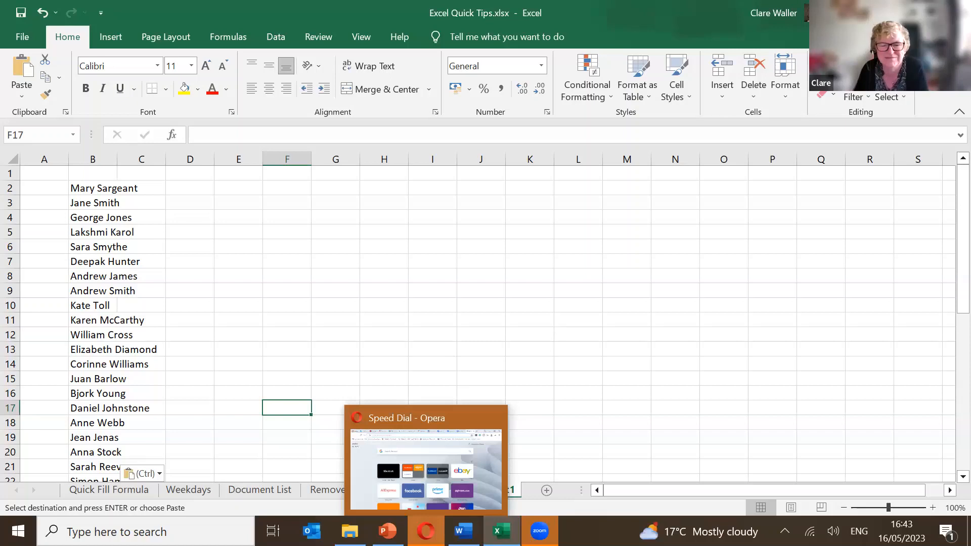
pyautogui.click(490, 466)
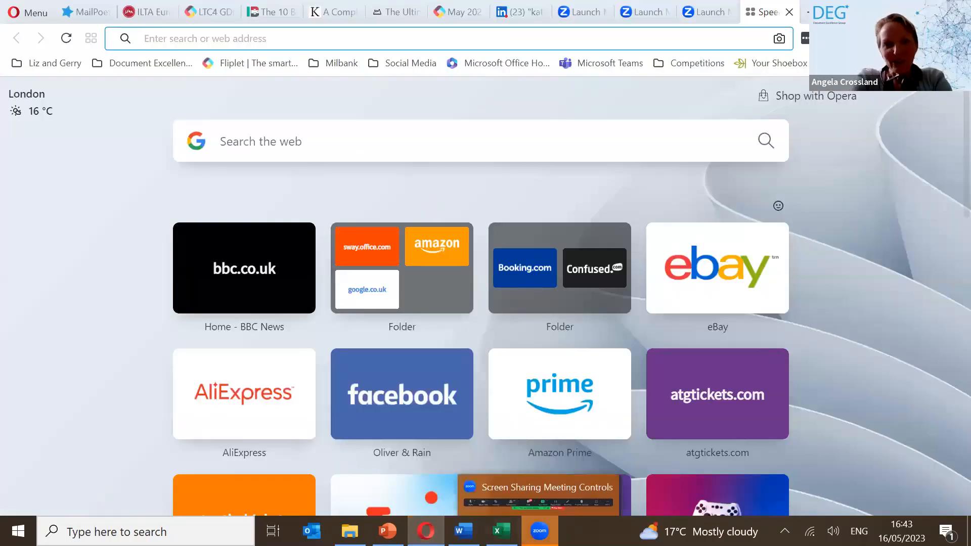
pyautogui.moveTo(426, 531)
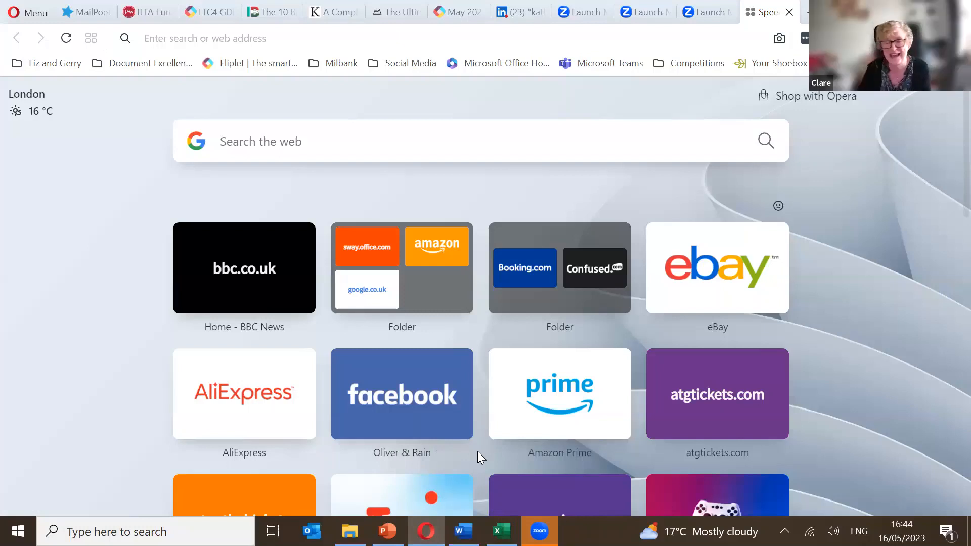
pyautogui.click(501, 531)
# Autofit column B on Sheet1 to the full names and return to Quick Fill Formula.
pyautogui.click(240, 336)
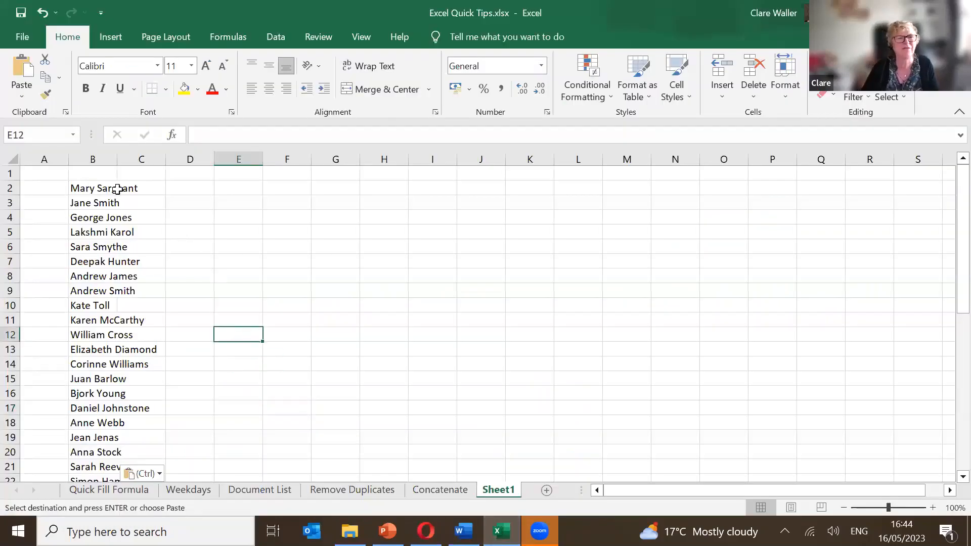
pyautogui.click(118, 160)
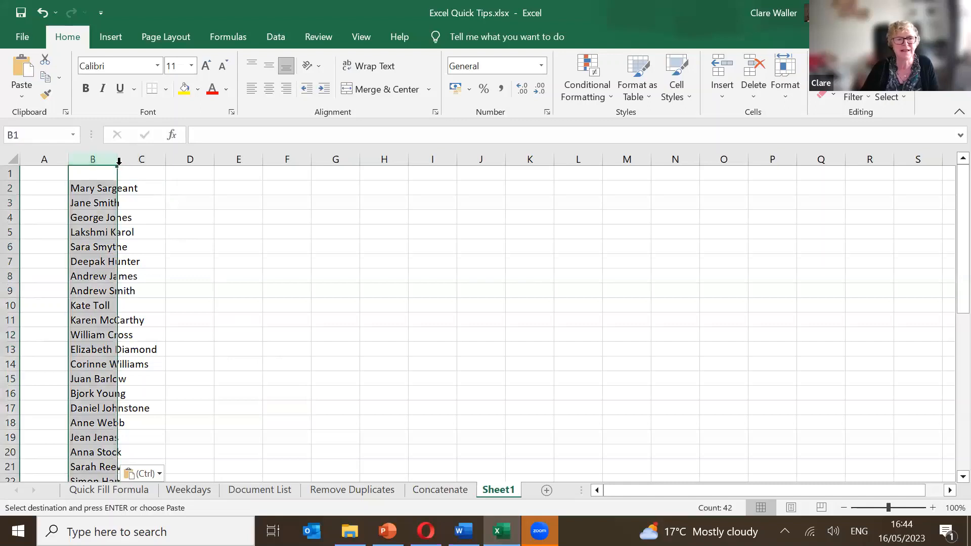
pyautogui.click(120, 161)
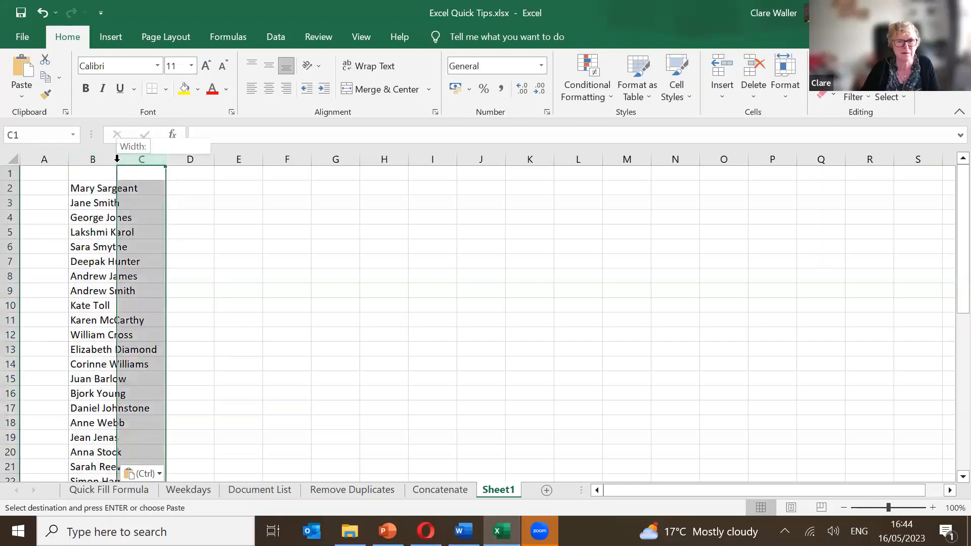
pyautogui.doubleClick(117, 159)
pyautogui.click(545, 409)
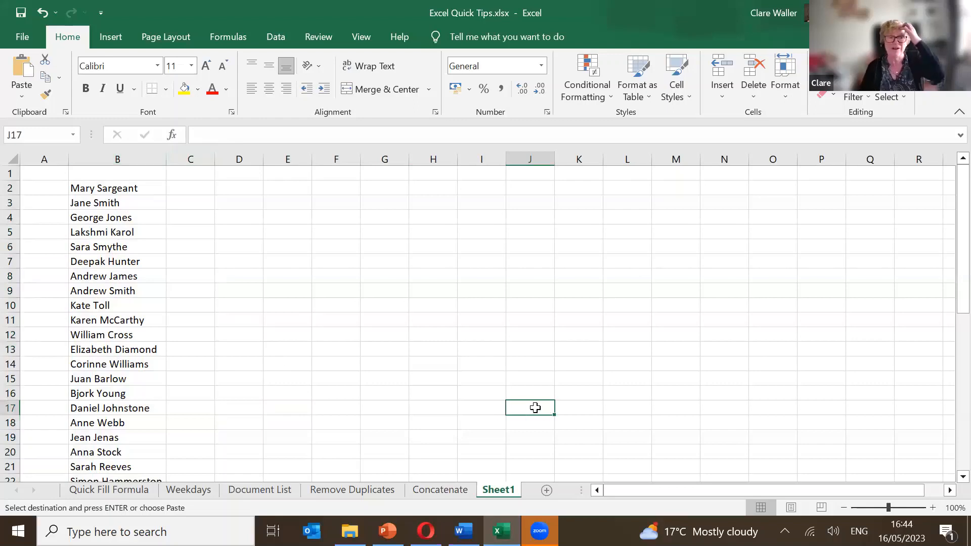
pyautogui.click(122, 490)
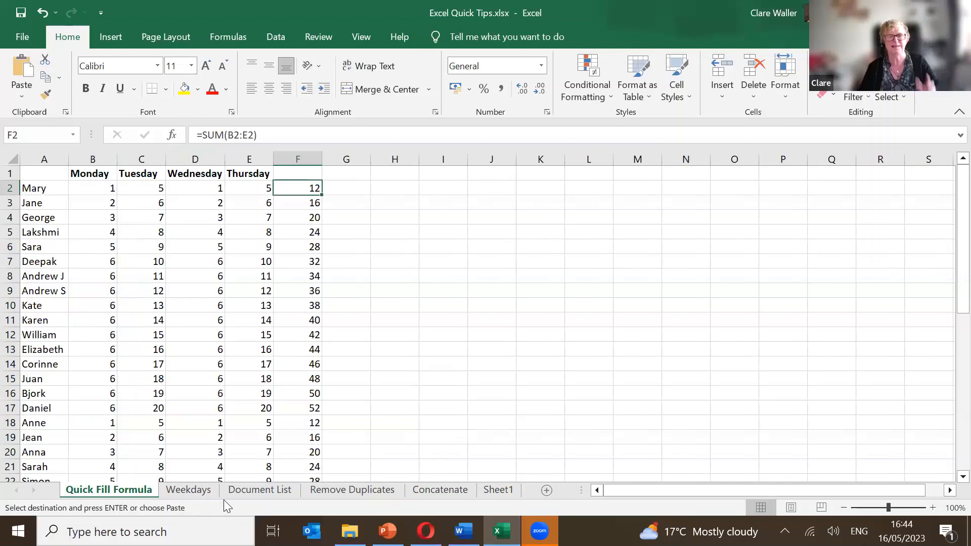
# Paste the copied =SUM(B2:E2) formula down column F through row 43.
pyautogui.rightClick(661, 509)
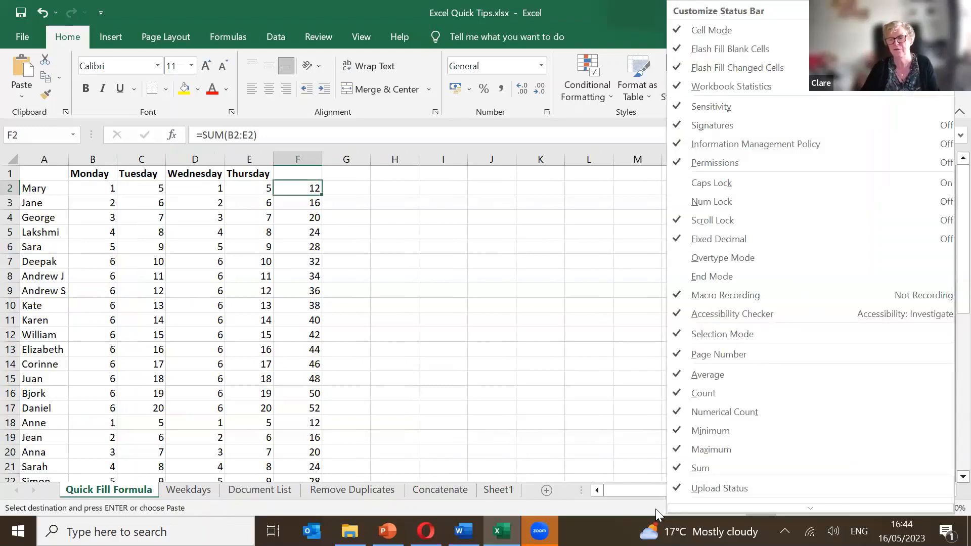
pyautogui.moveTo(694, 507)
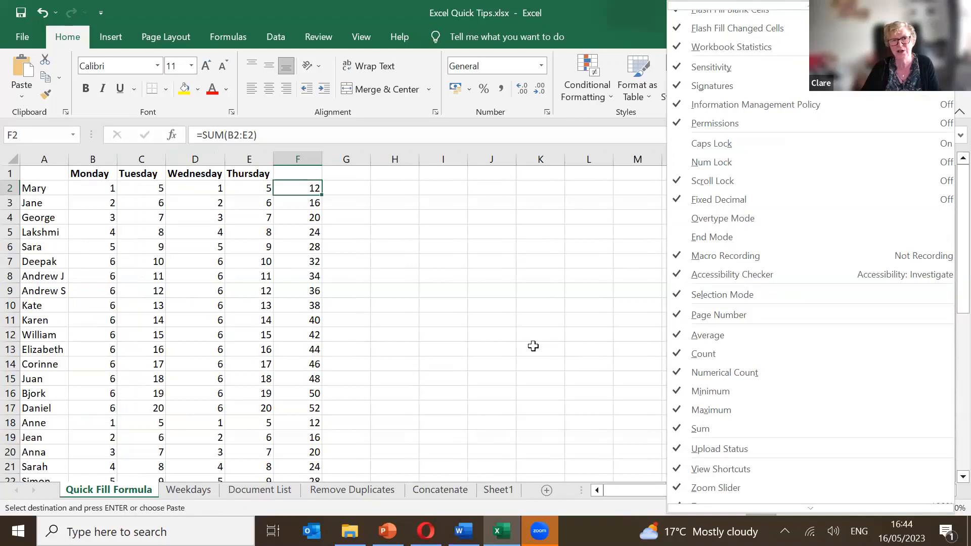
pyautogui.click(309, 195)
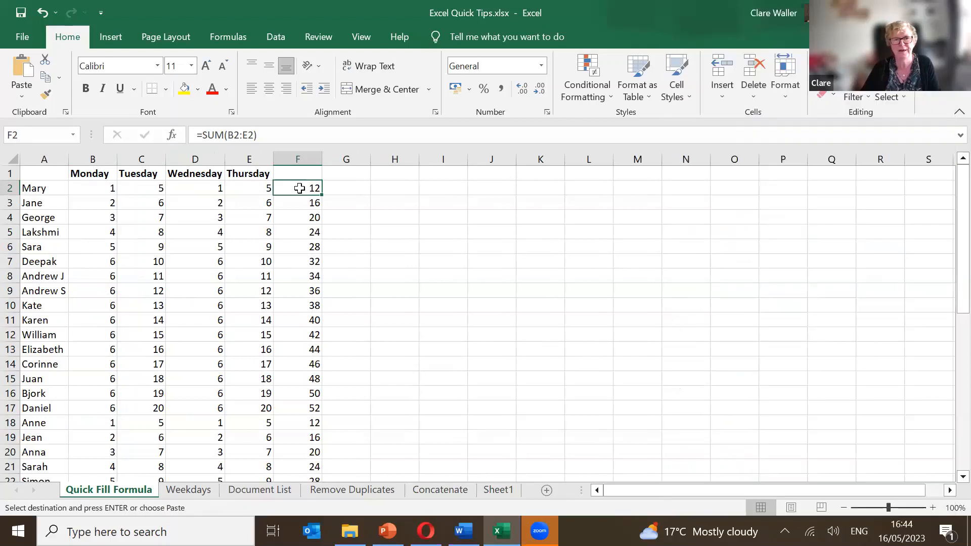
pyautogui.hotkey('ctrl', 'shift', 'Down')
pyautogui.hotkey('ctrl', 'v')
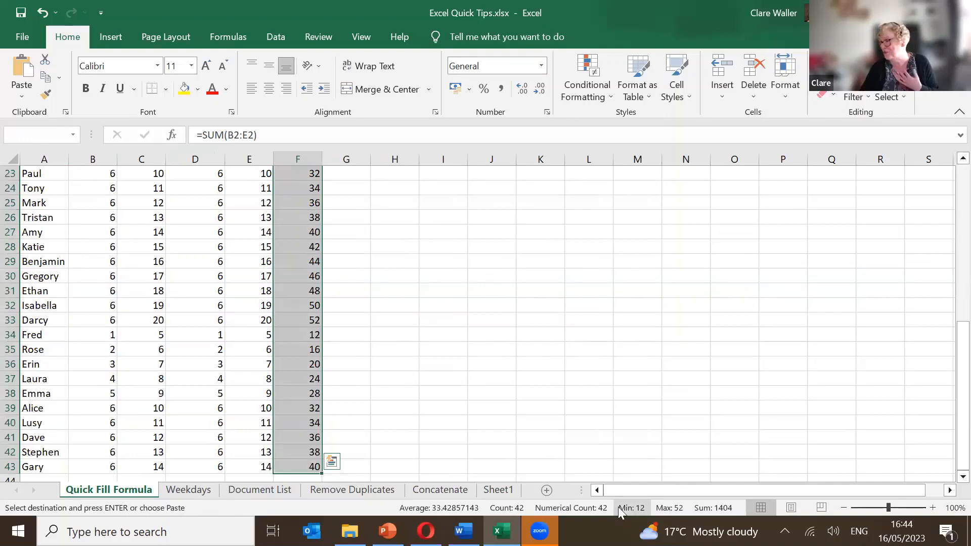
# Check the new totals on the status bar, then cancel the copy marquee.
pyautogui.click(704, 506)
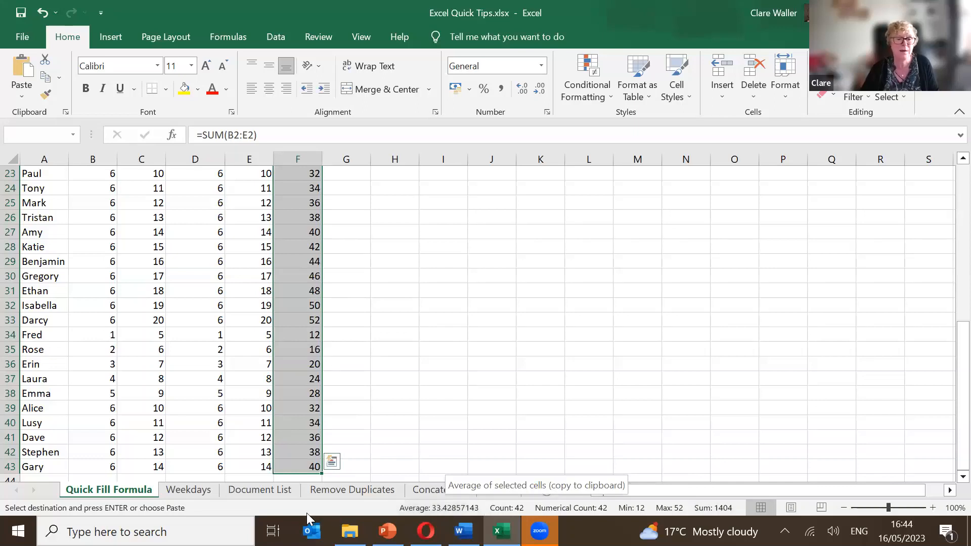
pyautogui.click(412, 370)
pyautogui.scroll(7, 414, 376)
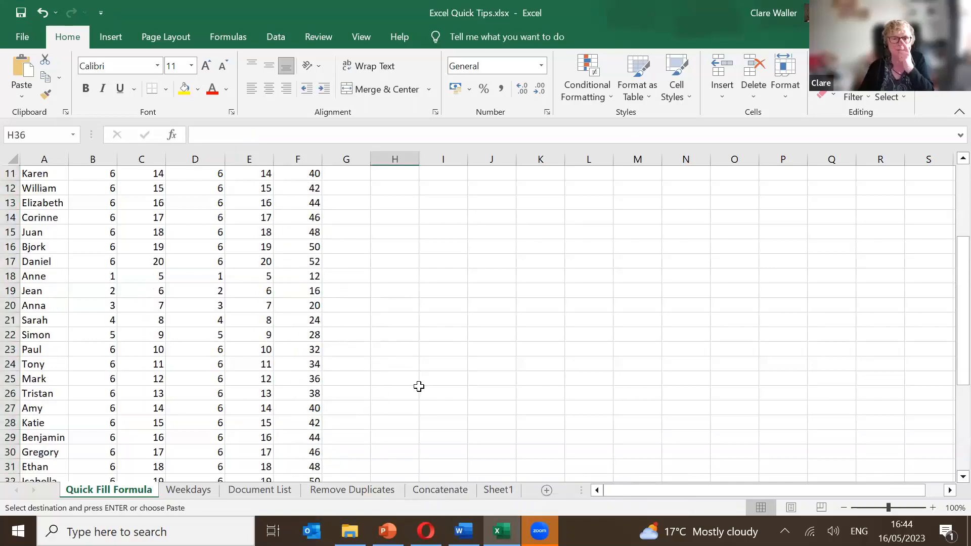
pyautogui.click(401, 272)
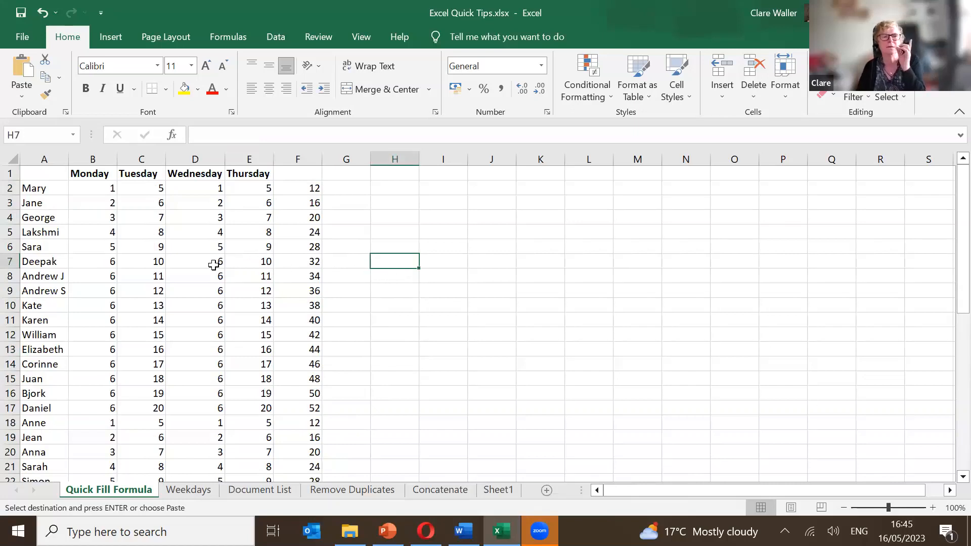
pyautogui.click(196, 273)
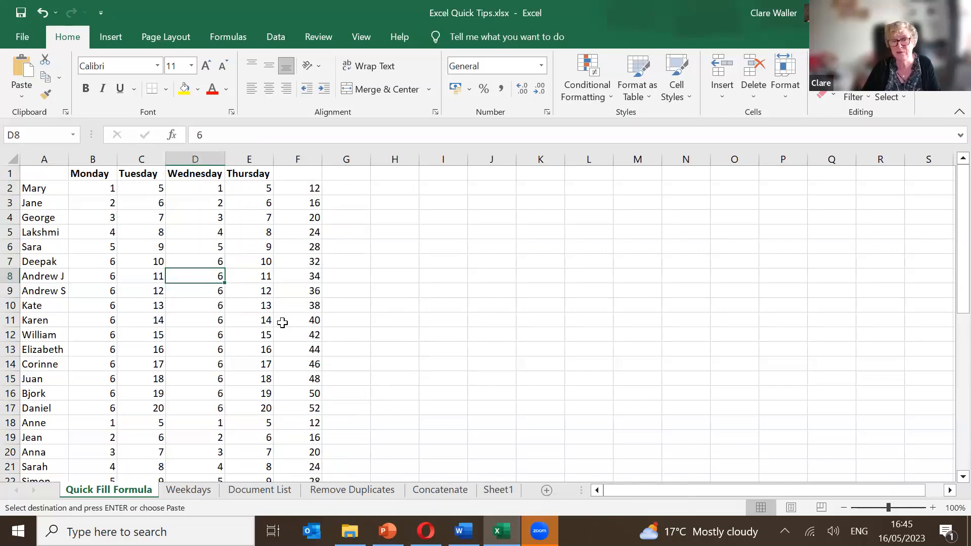
pyautogui.press('Escape')
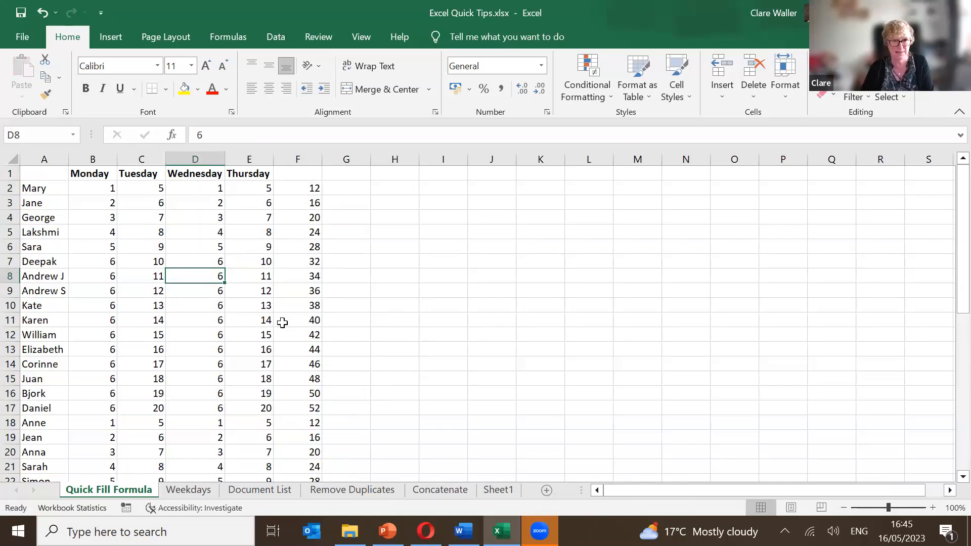
pyautogui.hotkey('ctrl', 'w')
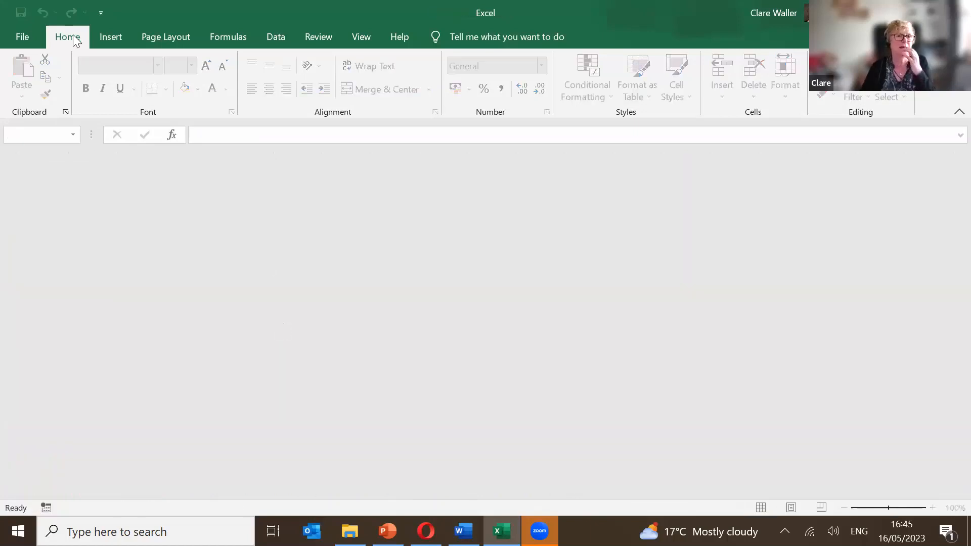
pyautogui.click(25, 38)
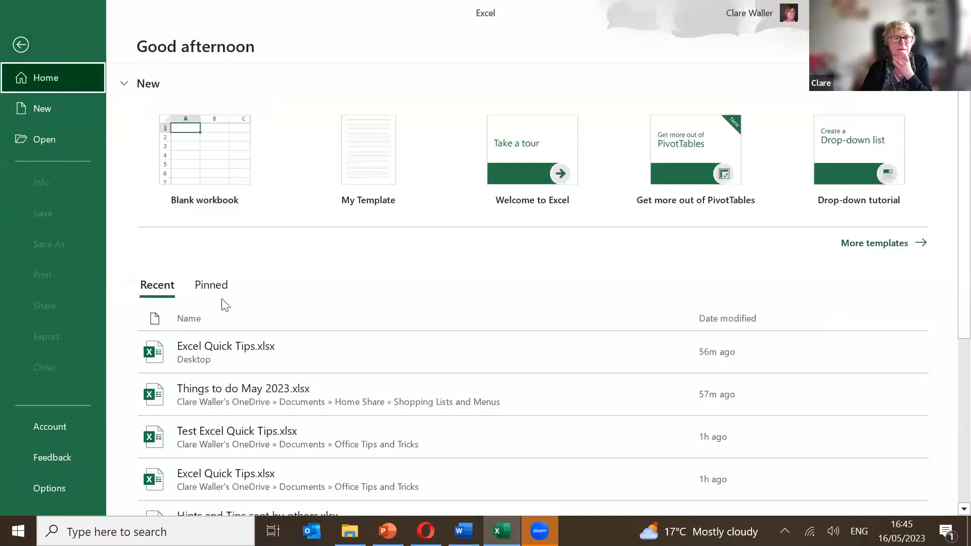
pyautogui.click(235, 342)
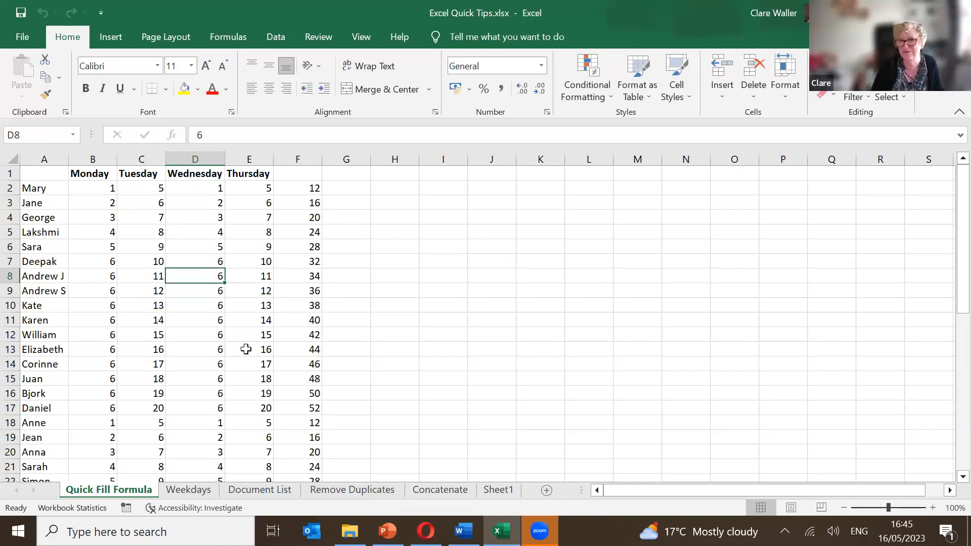
# Return to the top of the Quick Fill Formula sheet, select Mary in A2, and show the Data tab.
pyautogui.hotkey('ctrl', 'Home')
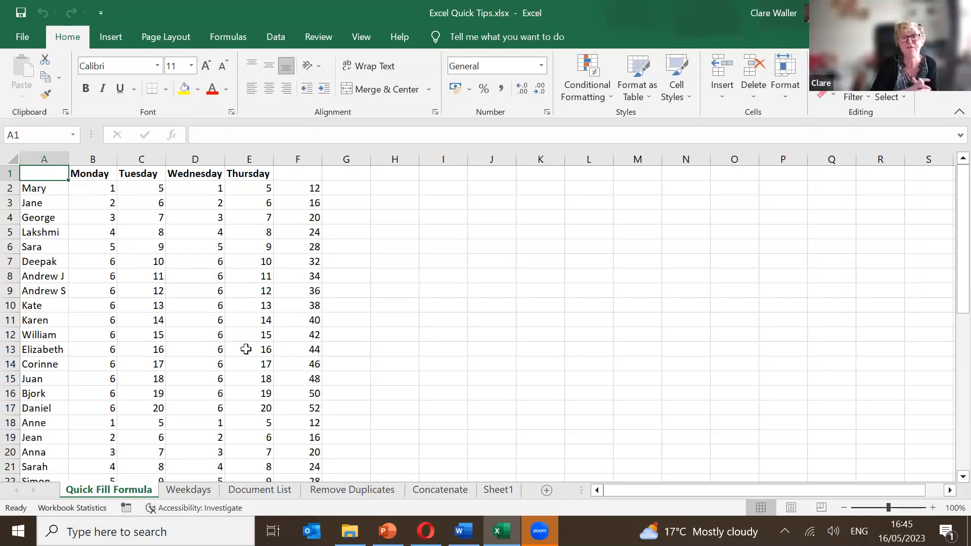
pyautogui.click(29, 196)
pyautogui.click(29, 192)
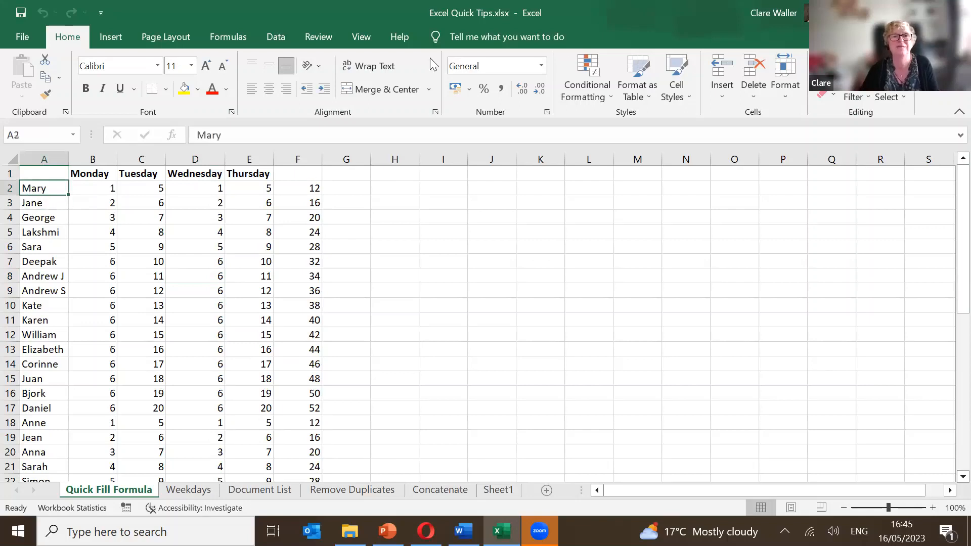
pyautogui.click(277, 37)
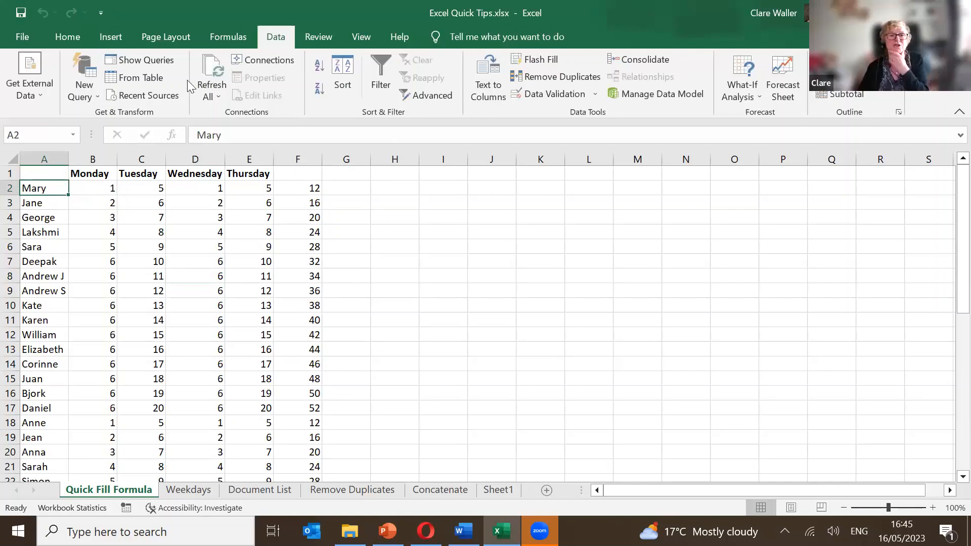
# Freeze the top row so the day headings stay visible, then arrow around B2 to test it.
pyautogui.click(363, 38)
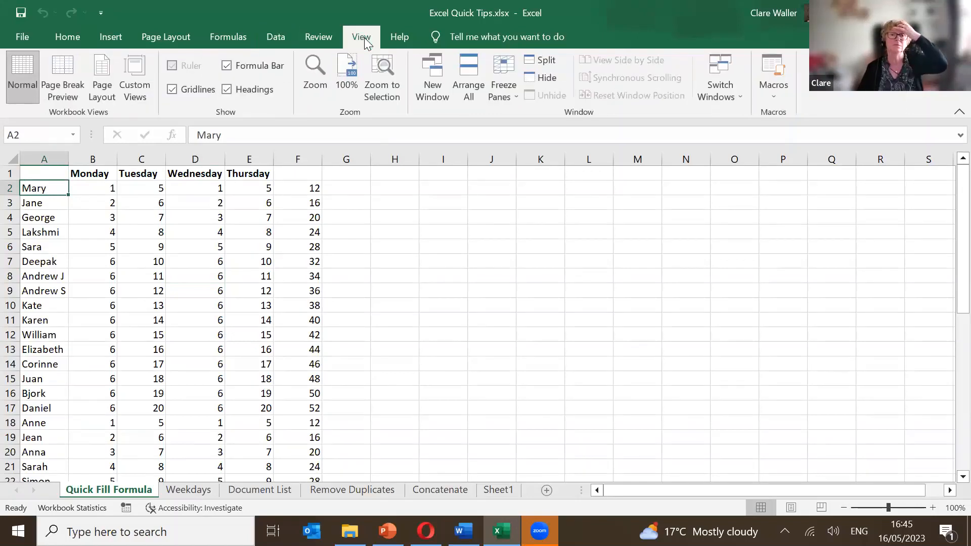
pyautogui.click(496, 94)
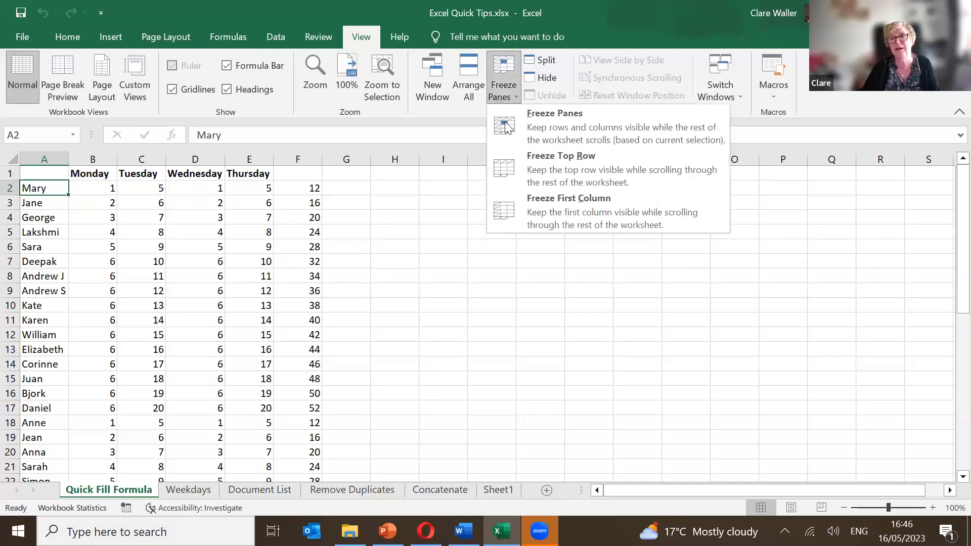
pyautogui.click(518, 168)
pyautogui.press('Down')
pyautogui.press('Down')
pyautogui.press('Down')
pyautogui.press('Down')
pyautogui.press('Down')
pyautogui.press('Down')
pyautogui.press('Down')
pyautogui.press('Down')
pyautogui.press('Down')
pyautogui.press('Down')
pyautogui.press('Down')
pyautogui.press('Down')
pyautogui.press('Down')
pyautogui.press('Down')
pyautogui.press('Down')
pyautogui.press('Down')
pyautogui.press('Down')
pyautogui.press('Down')
pyautogui.press('Down')
pyautogui.press('Down')
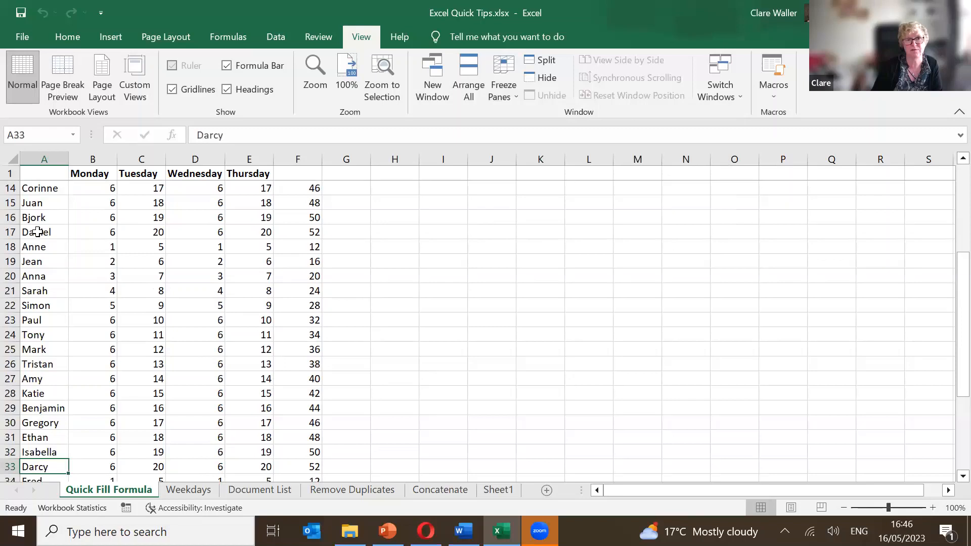
pyautogui.hotkey('ctrl', 'Home')
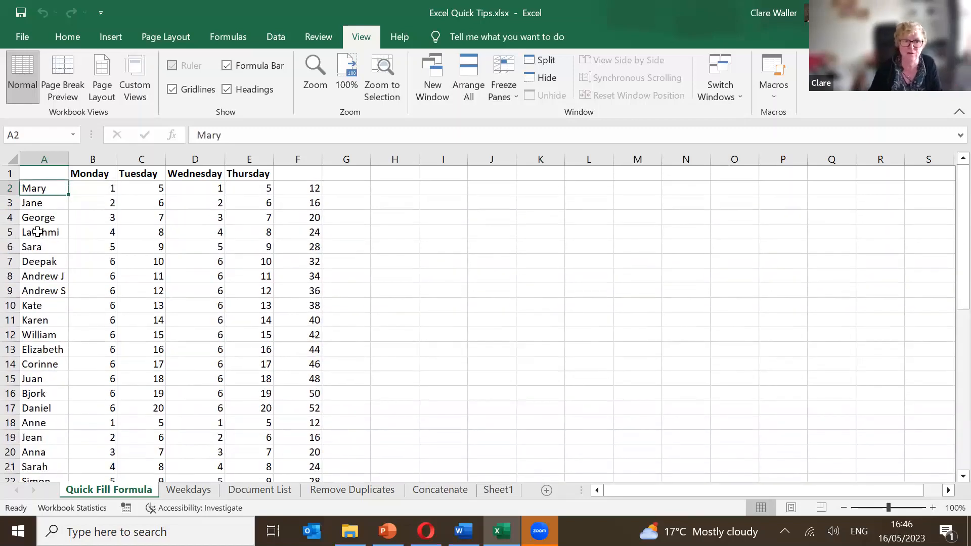
pyautogui.press('Right')
pyautogui.press('Down')
pyautogui.press('Up')
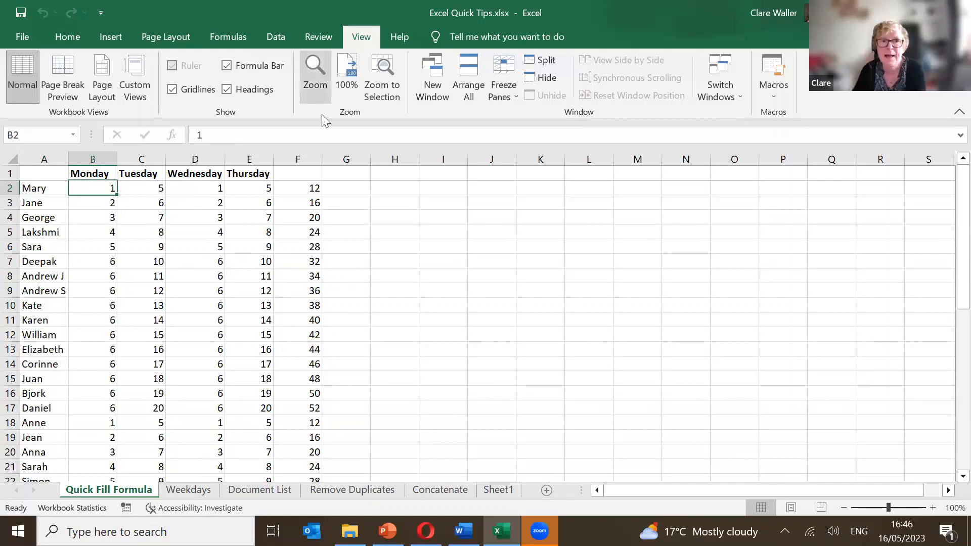
# Look over the Wednesday values, then glance at the Document List sheet.
pyautogui.click(281, 38)
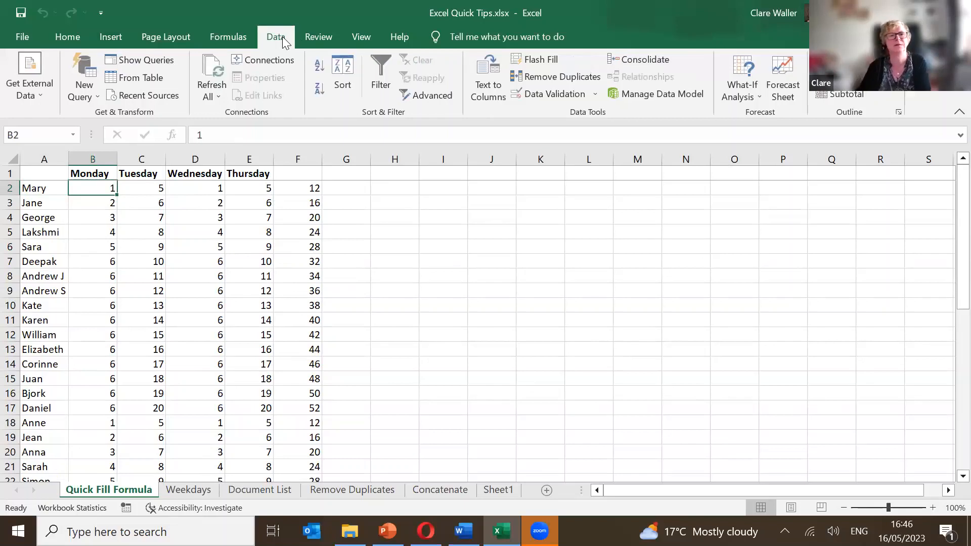
pyautogui.click(195, 305)
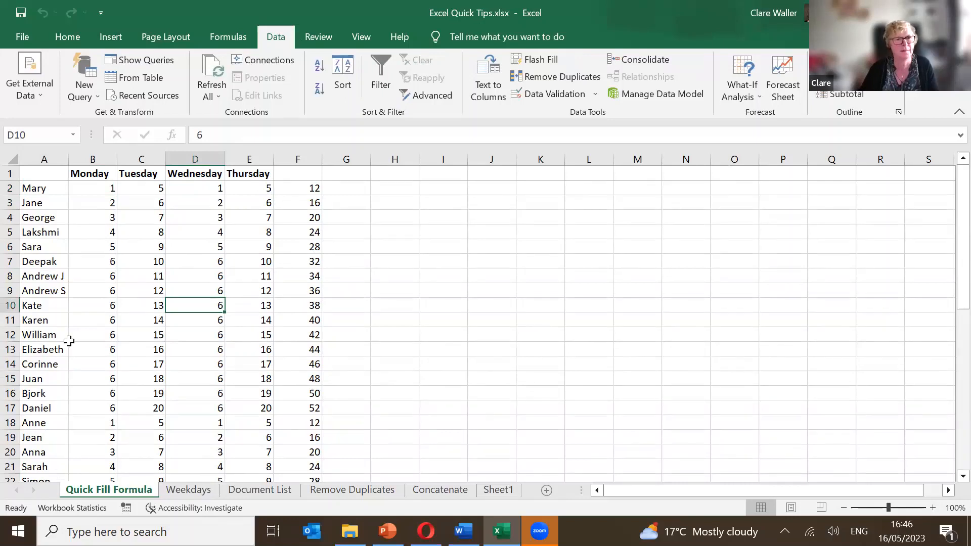
pyautogui.click(248, 490)
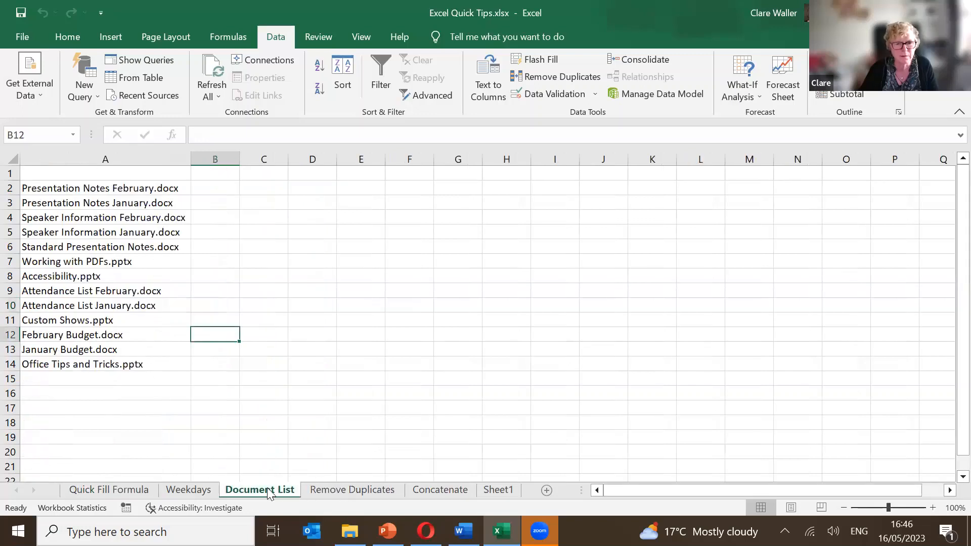
pyautogui.click(193, 184)
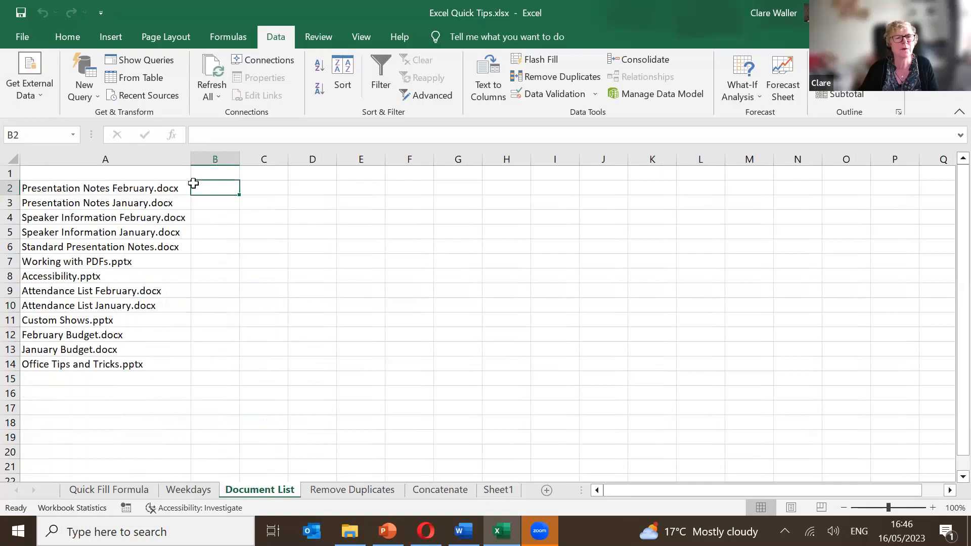
# Type the heading 'Name' in B1 of Sheet1, then return to the Quick Fill Formula sheet.
pyautogui.click(498, 491)
pyautogui.click(104, 200)
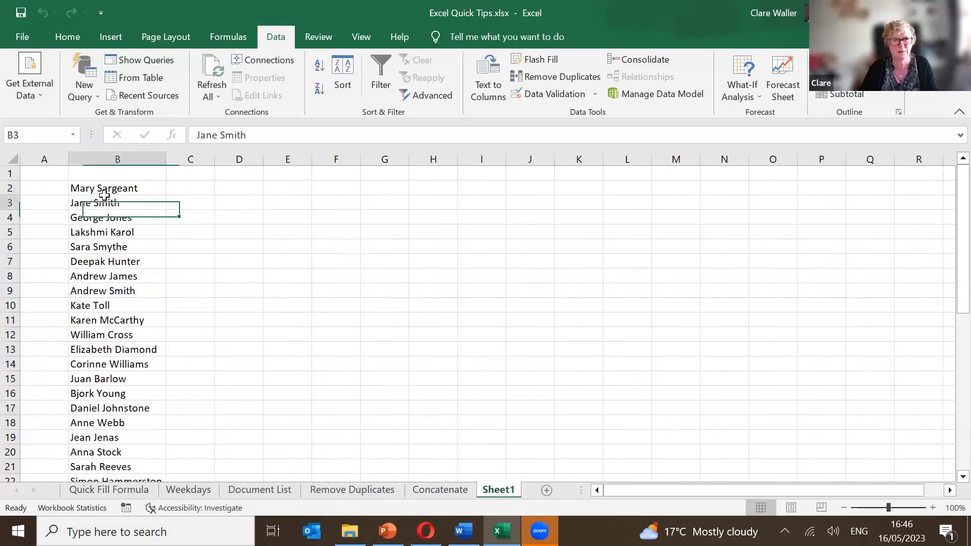
pyautogui.click(102, 193)
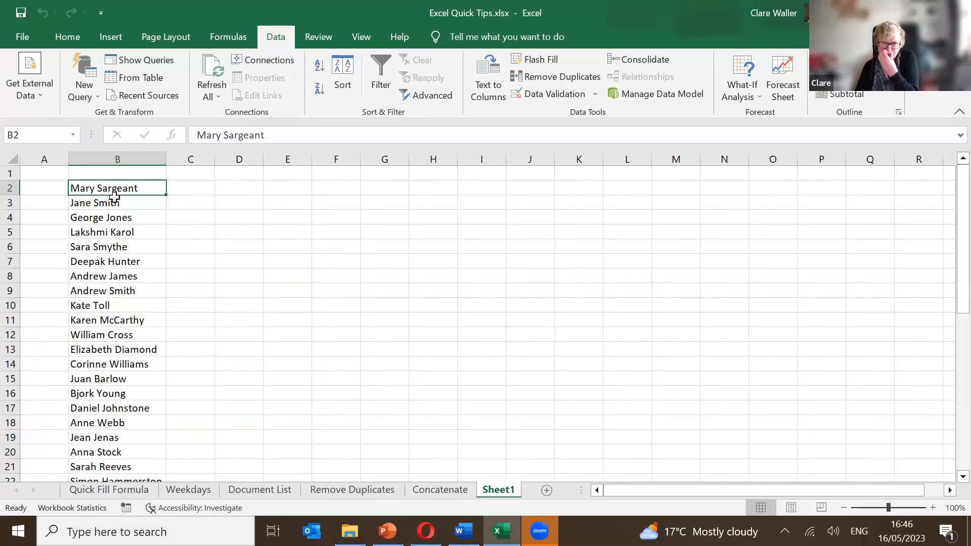
pyautogui.click(111, 174)
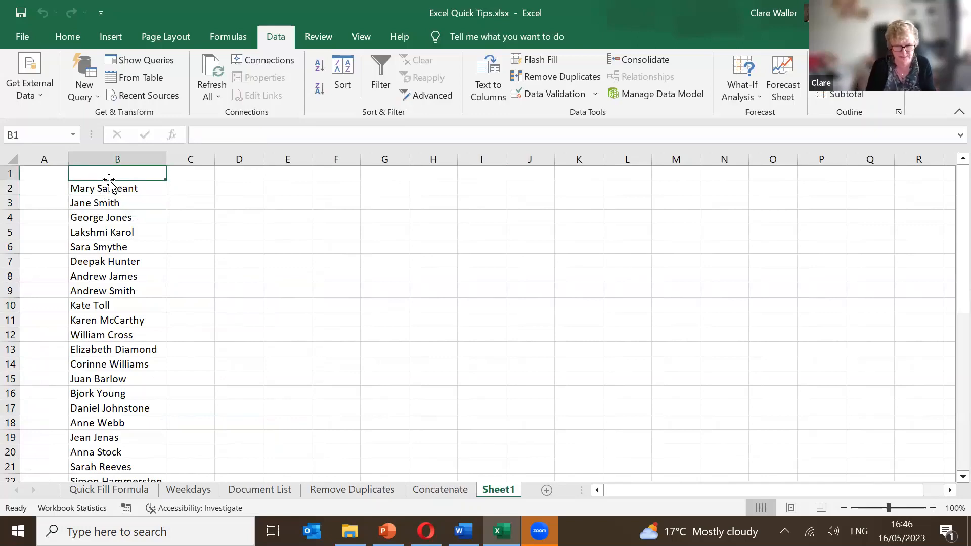
pyautogui.write('nAME')
pyautogui.press('BackSpace')
pyautogui.press('BackSpace')
pyautogui.press('BackSpace')
pyautogui.press('BackSpace')
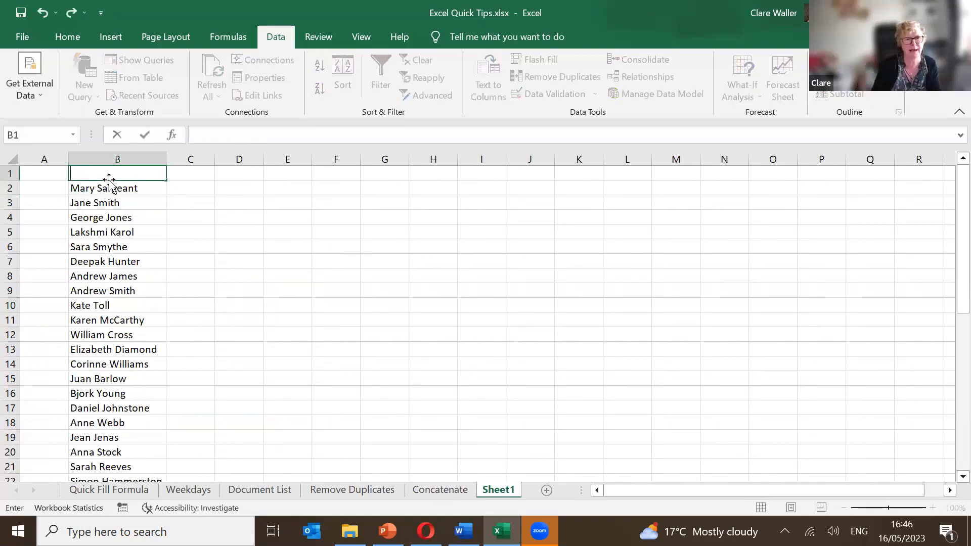
pyautogui.press('capslock')
pyautogui.write('Name')
pyautogui.press('Return')
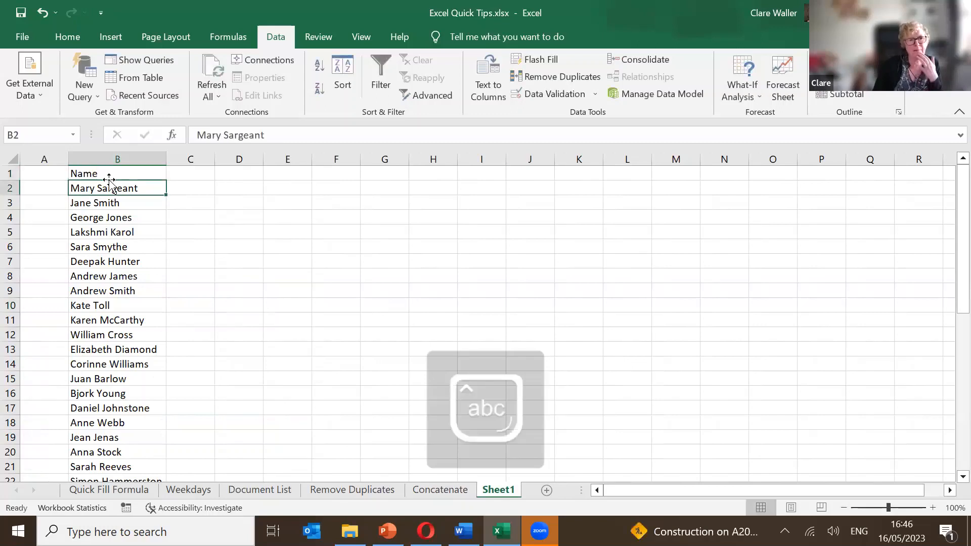
pyautogui.press('Up')
pyautogui.press('Right')
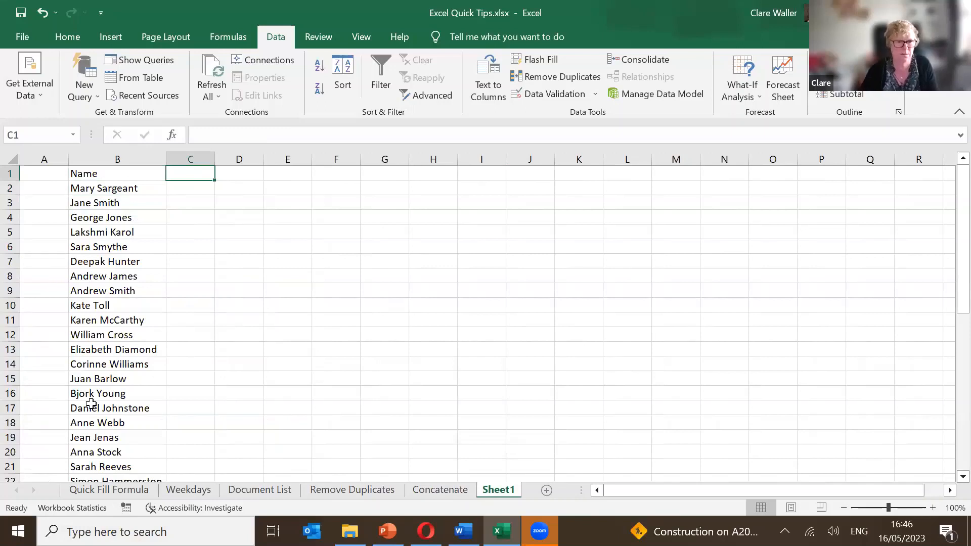
pyautogui.click(120, 493)
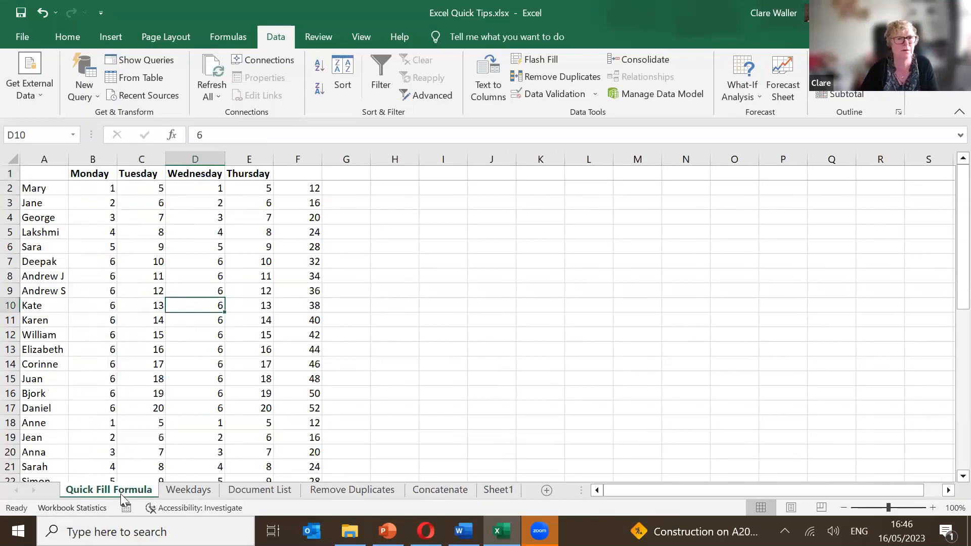
# Go to the Remove Duplicates sheet and look over the Department entries.
pyautogui.click(175, 488)
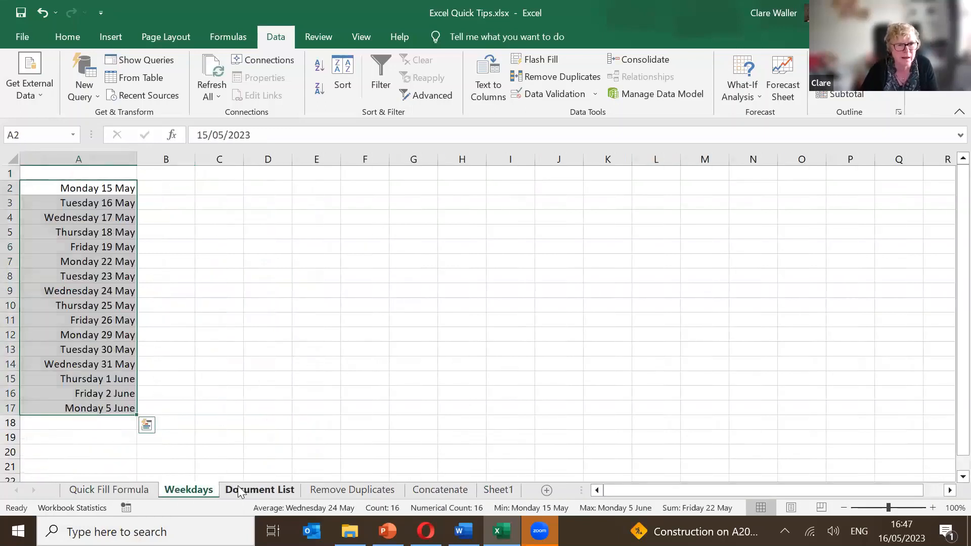
pyautogui.click(238, 486)
pyautogui.click(312, 491)
pyautogui.moveTo(182, 408); pyautogui.dragTo(182, 393)
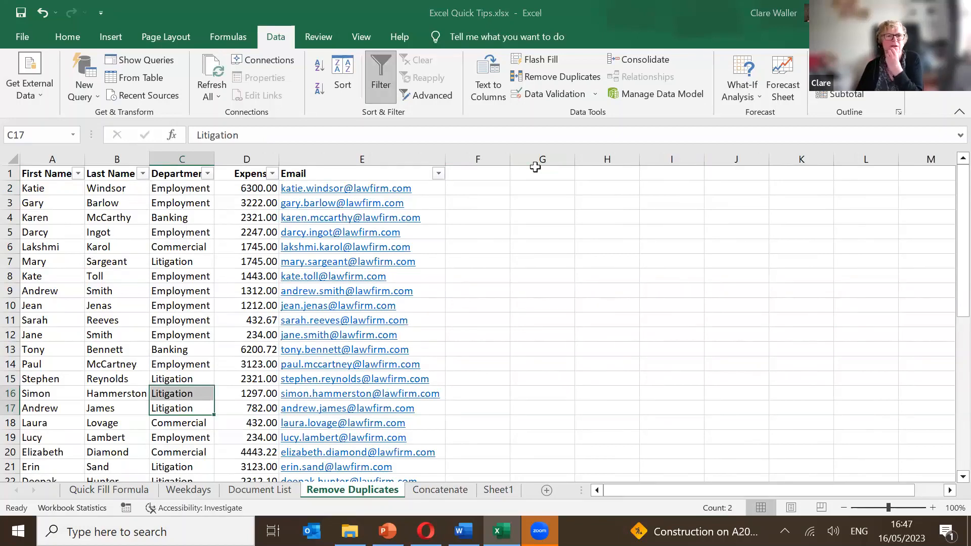
pyautogui.click(173, 233)
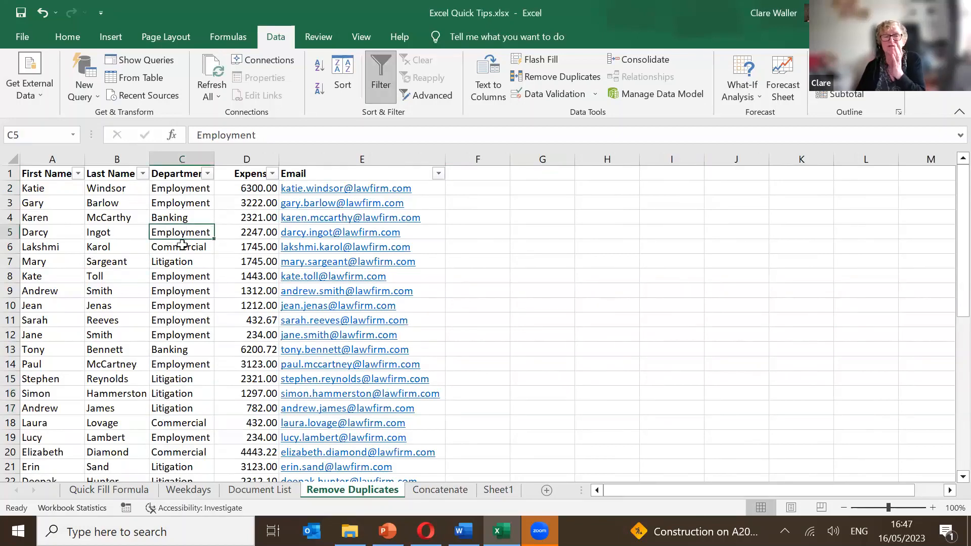
# Sort the table A to Z from the Department filter arrow, then select C1.
pyautogui.click(209, 174)
pyautogui.click(208, 173)
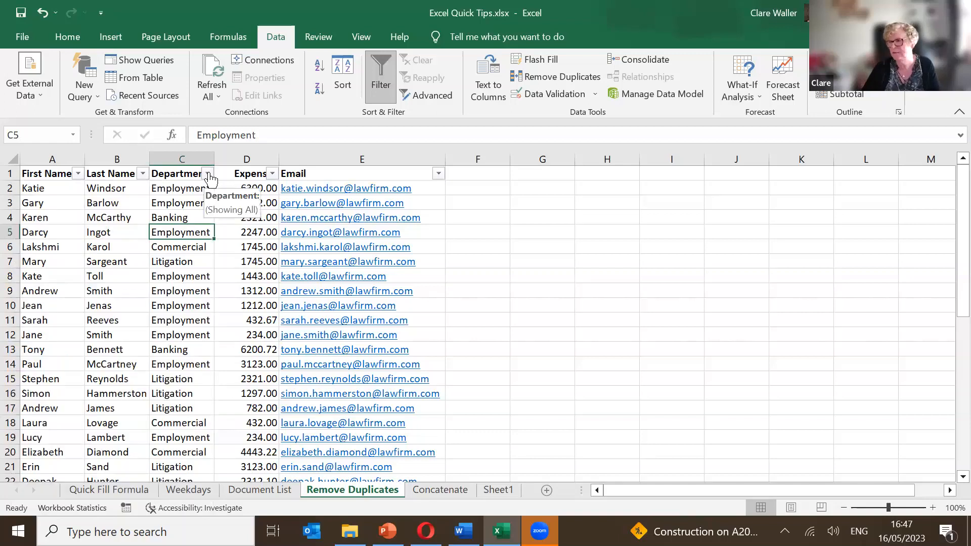
pyautogui.click(209, 174)
pyautogui.click(162, 190)
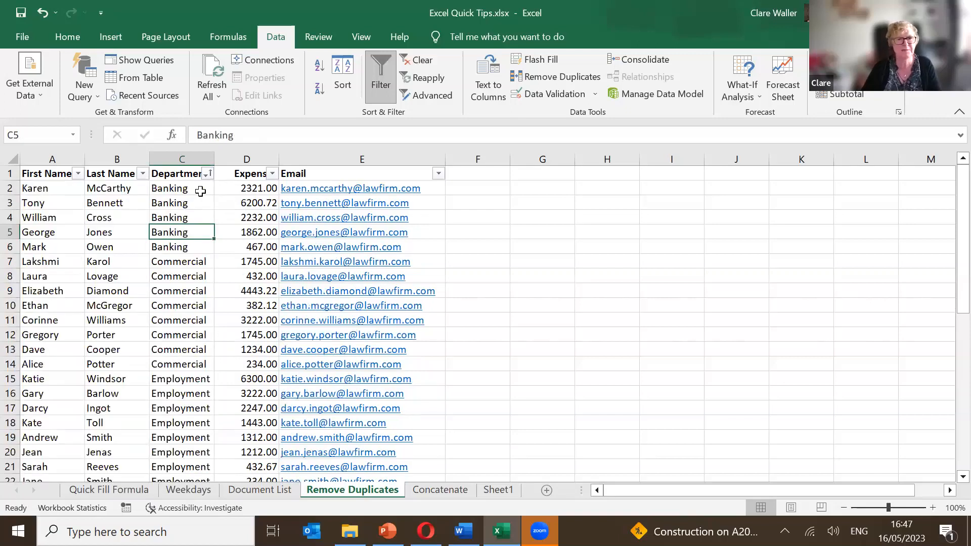
pyautogui.click(207, 174)
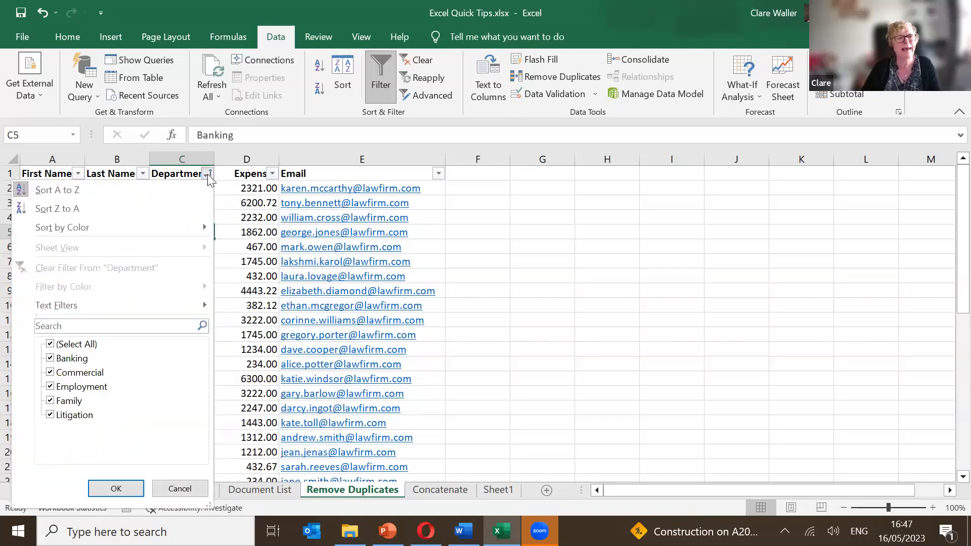
pyautogui.click(208, 174)
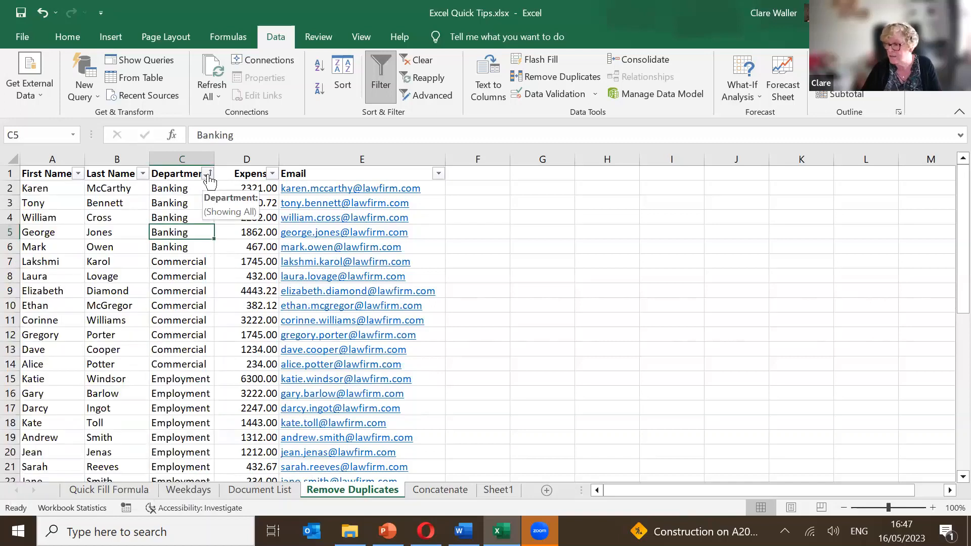
pyautogui.click(208, 176)
pyautogui.moveTo(182, 235)
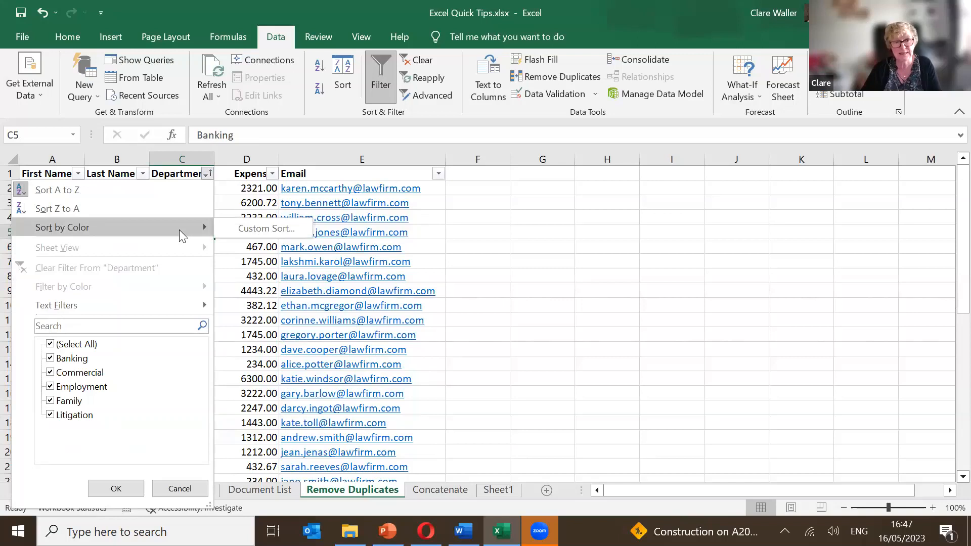
pyautogui.click(321, 239)
pyautogui.click(166, 172)
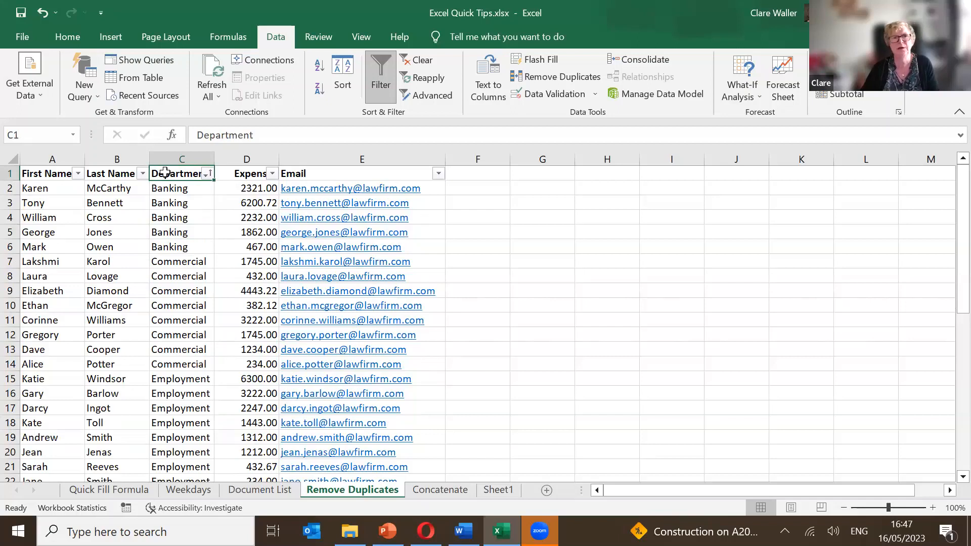
# Sort the table Z to A by Department and open the Sort dialog.
pyautogui.click(321, 93)
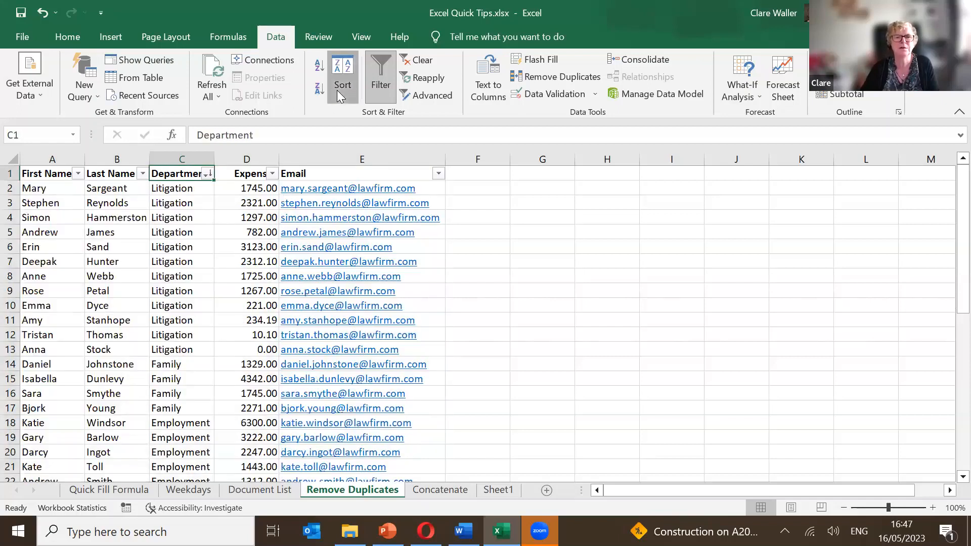
pyautogui.click(337, 91)
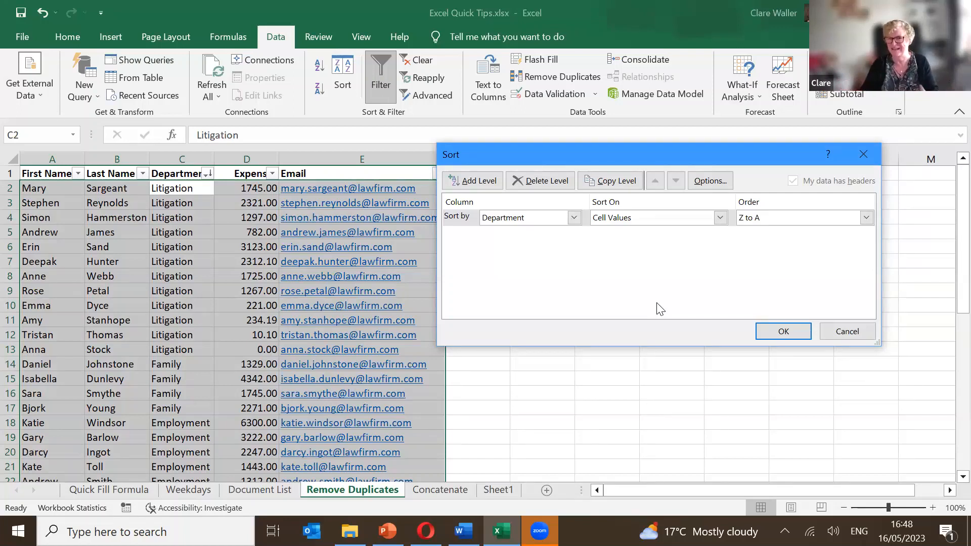
# Keep Department as the sort column and choose Custom List as its order.
pyautogui.click(574, 217)
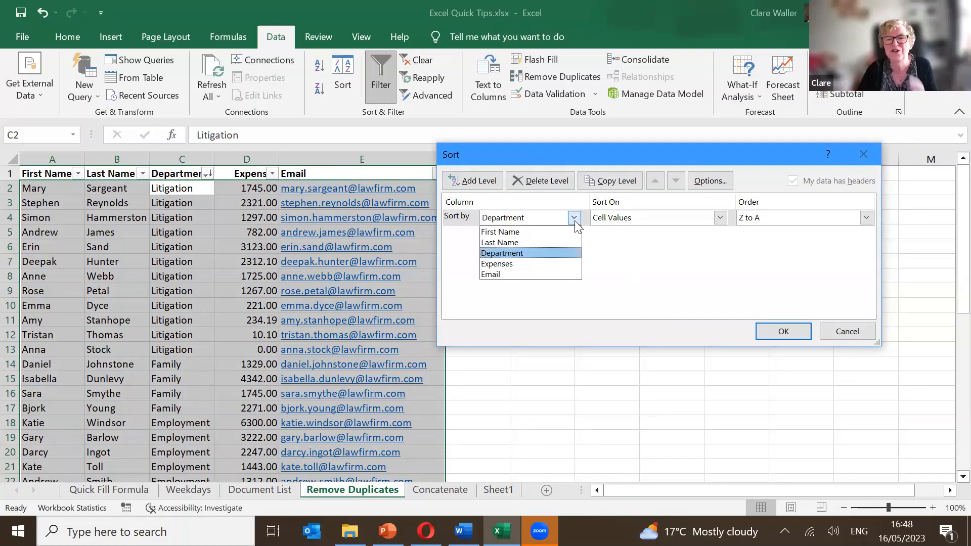
pyautogui.click(575, 221)
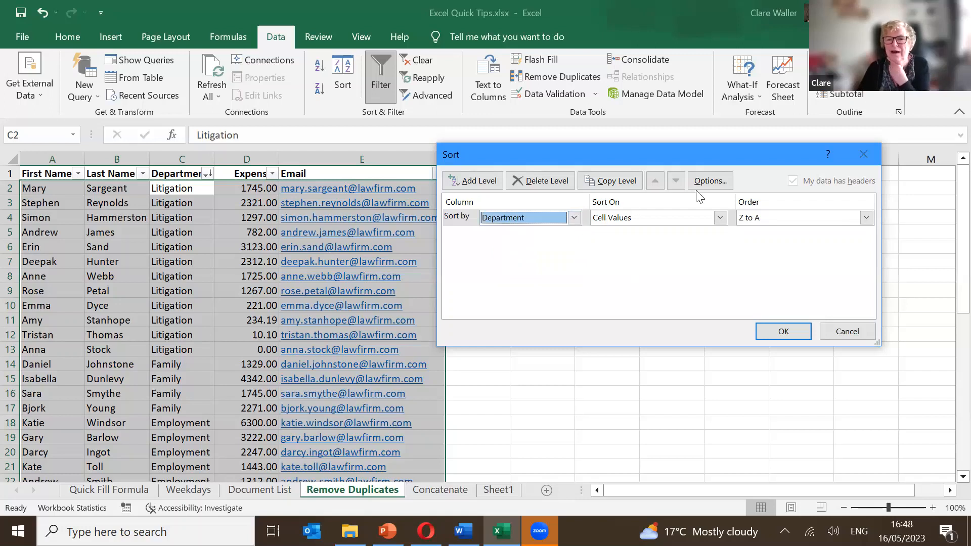
pyautogui.click(721, 183)
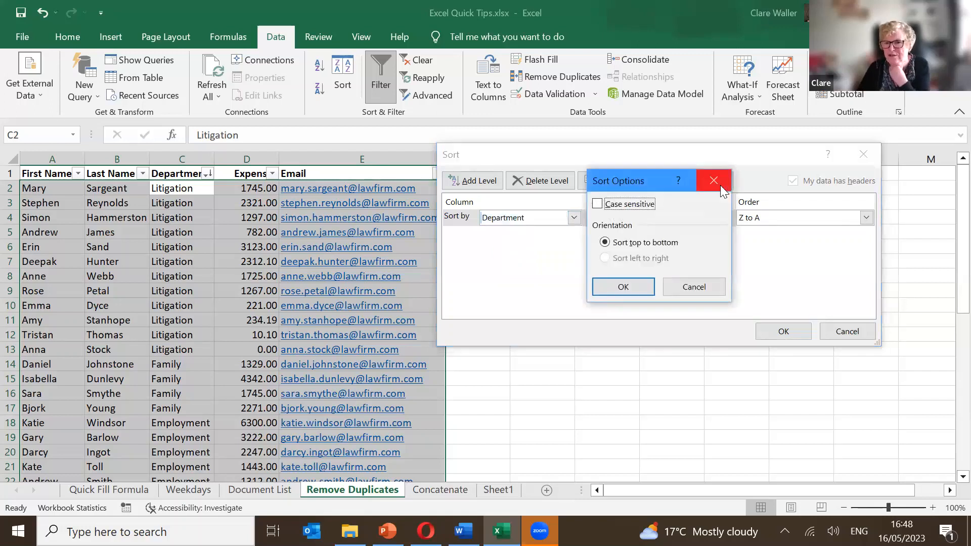
pyautogui.click(713, 289)
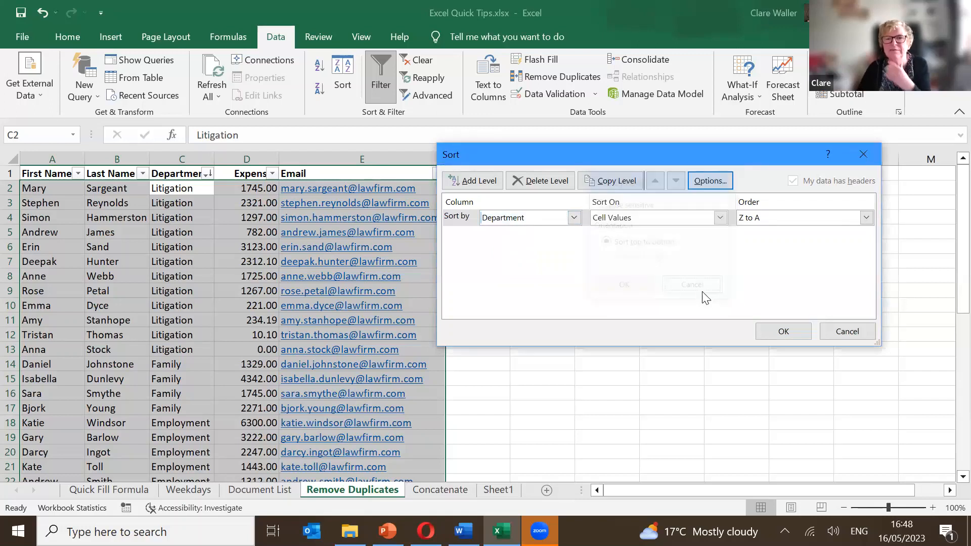
pyautogui.click(784, 218)
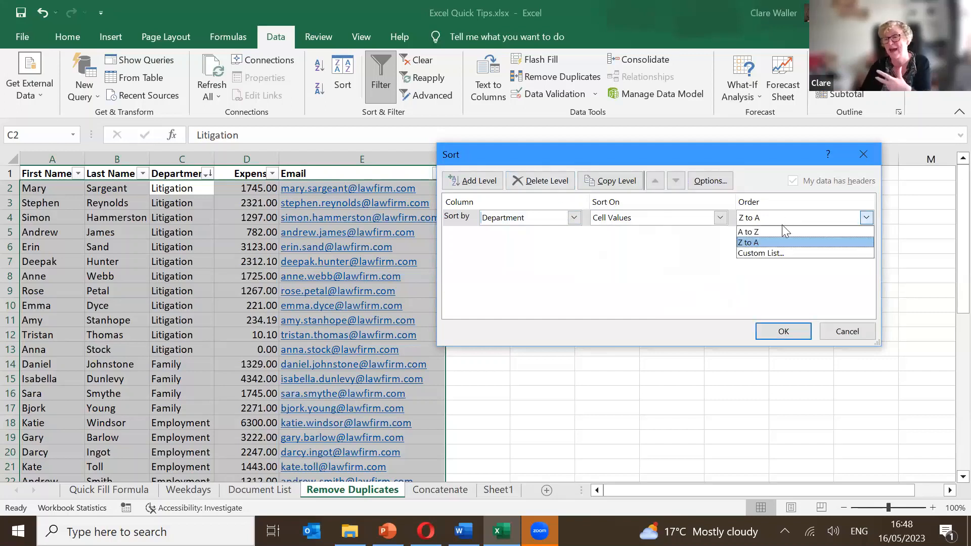
pyautogui.click(784, 254)
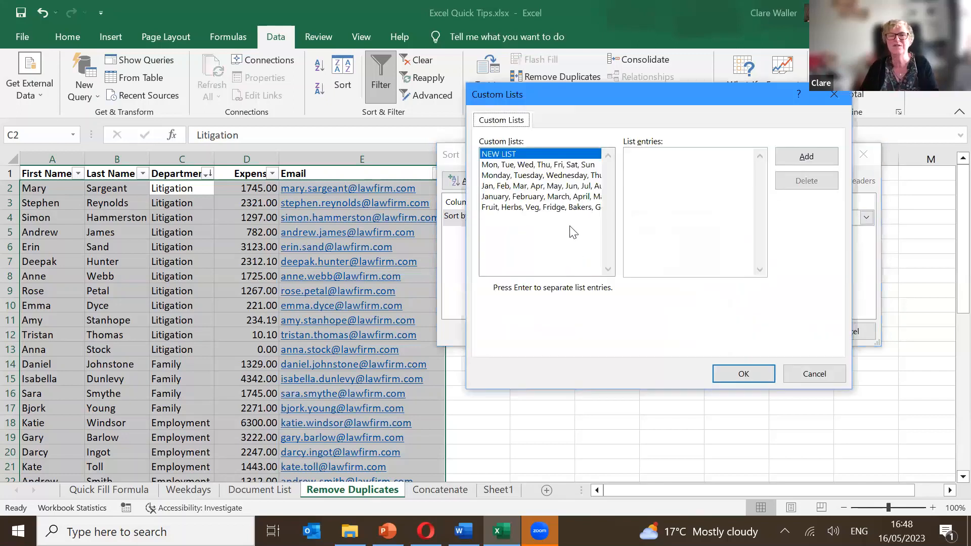
# Select the Fruit, Herbs, Veg custom list and delete all of its entries.
pyautogui.click(499, 176)
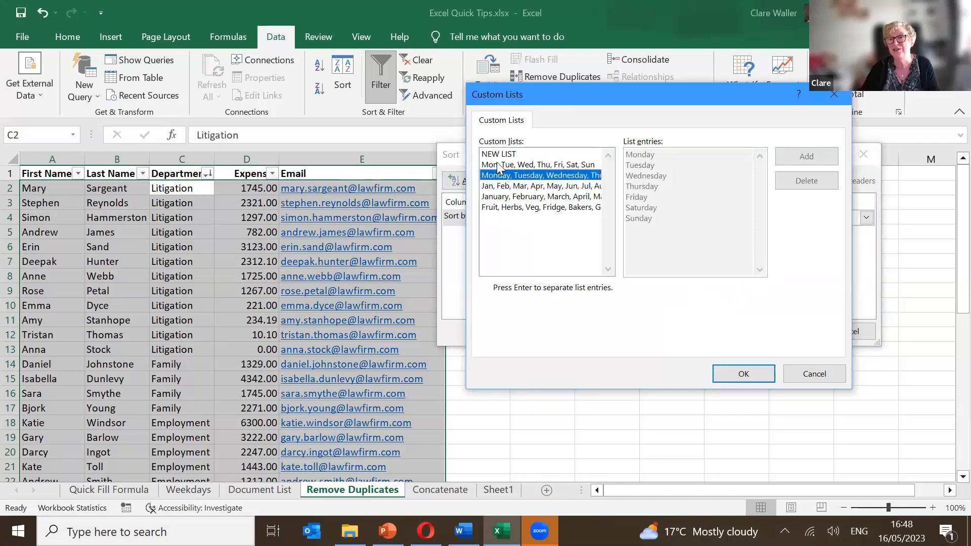
pyautogui.click(498, 165)
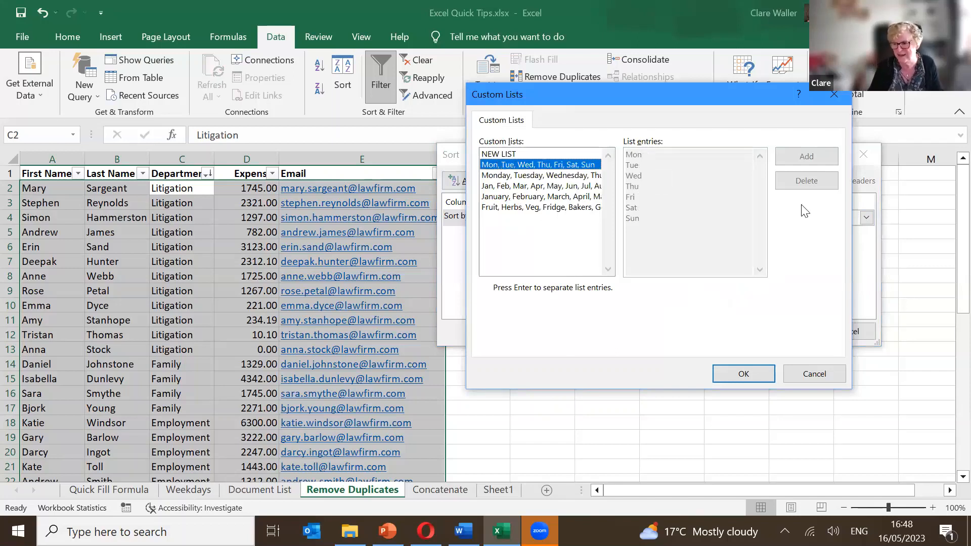
pyautogui.press('Down')
pyautogui.press('Down')
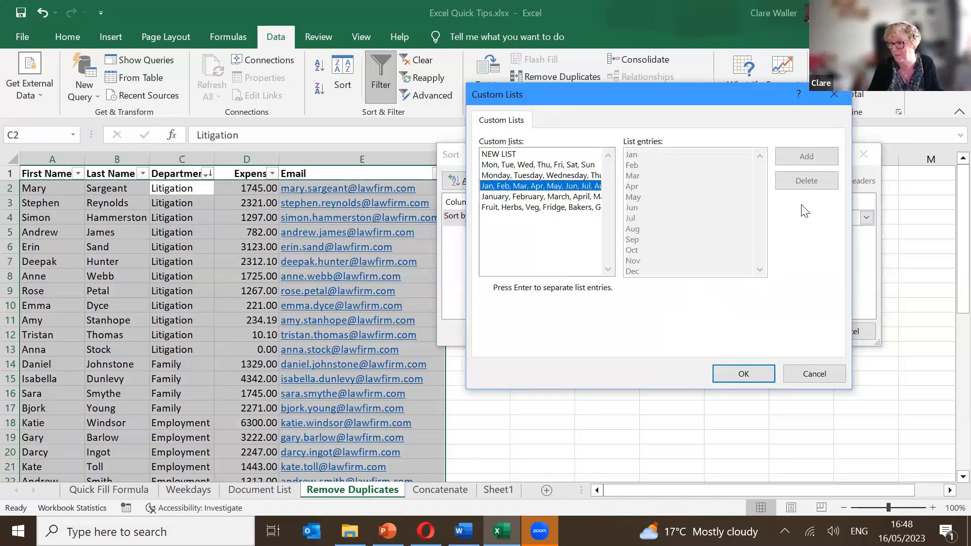
pyautogui.click(557, 209)
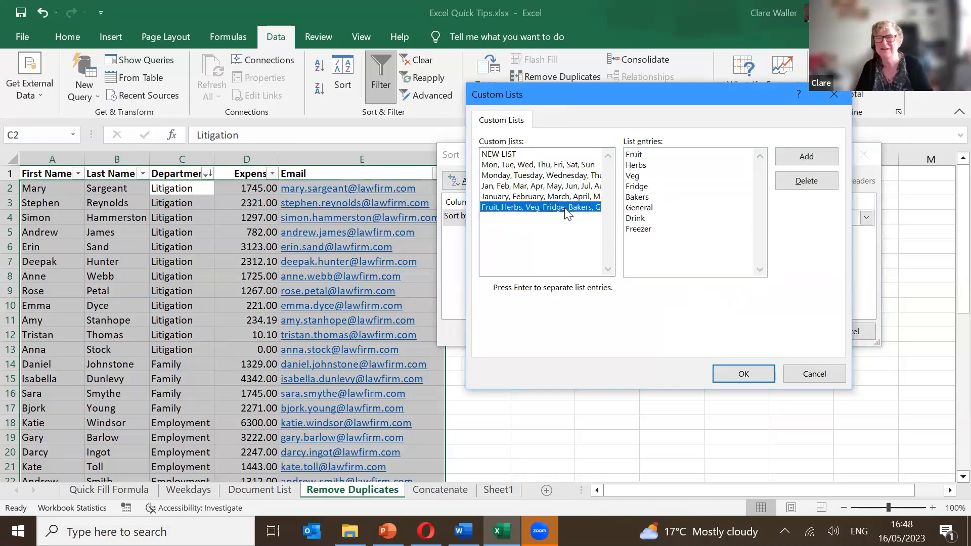
pyautogui.click(807, 158)
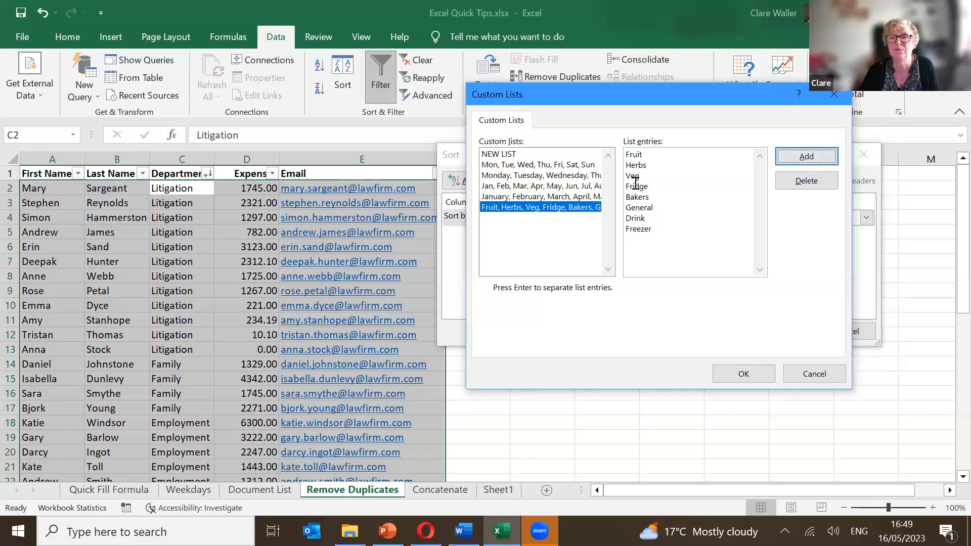
pyautogui.click(659, 167)
pyautogui.moveTo(668, 223); pyautogui.dragTo(630, 149)
pyautogui.press('Delete')
pyautogui.press('Delete')
pyautogui.hotkey('shift', 'End')
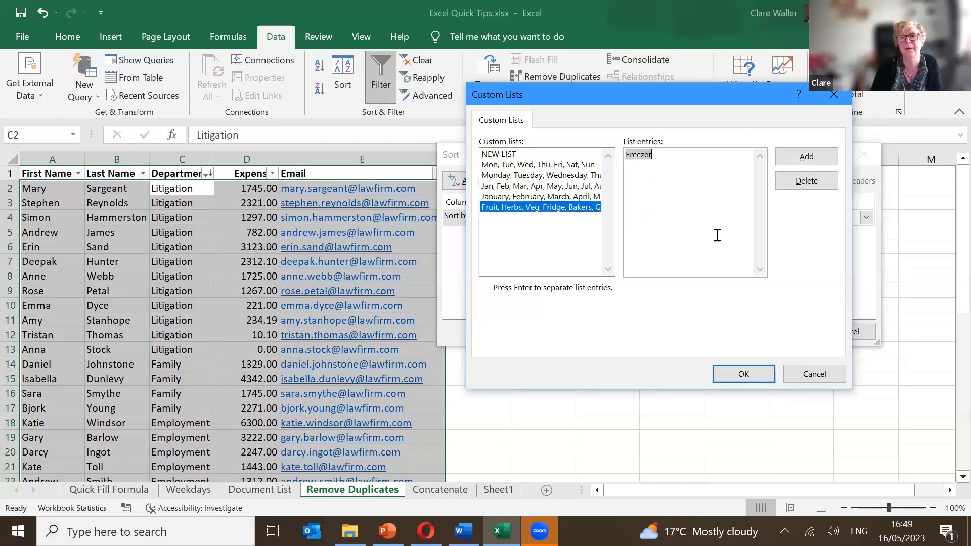
pyautogui.press('Delete')
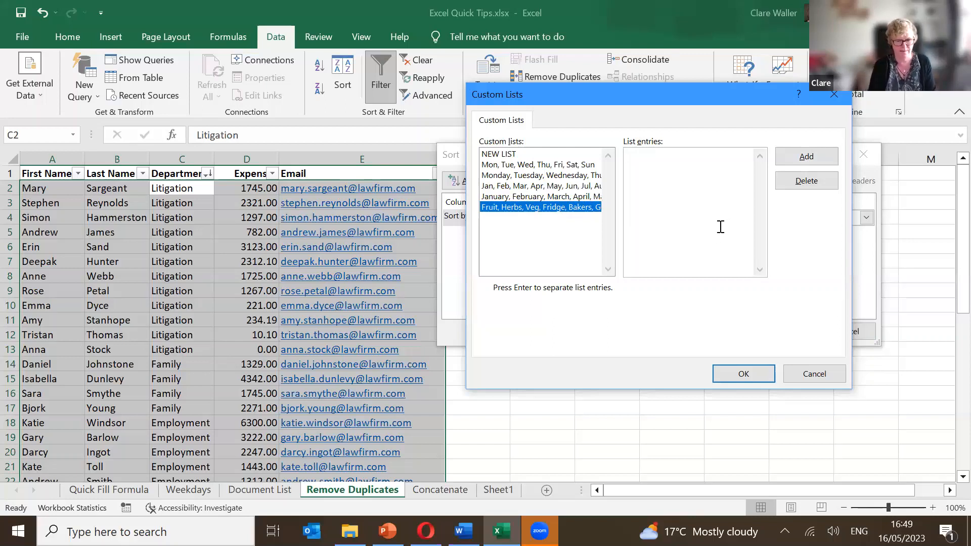
# Enter Family, Litigation, Employment as the list, add it, and confirm it as the sort order.
pyautogui.write('Famil')
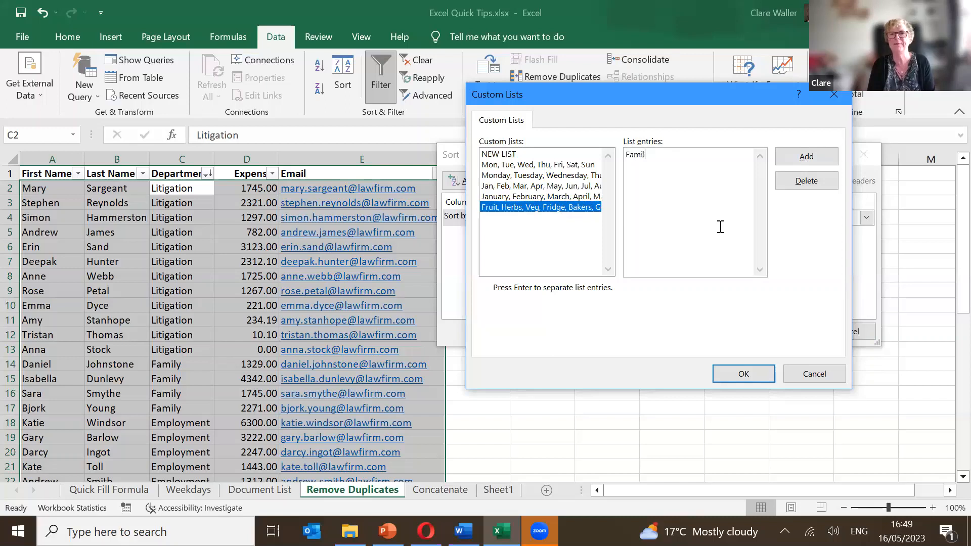
pyautogui.write('yLitagat')
pyautogui.press('BackSpace')
pyautogui.press('BackSpace')
pyautogui.press('BackSpace')
pyautogui.press('BackSpace')
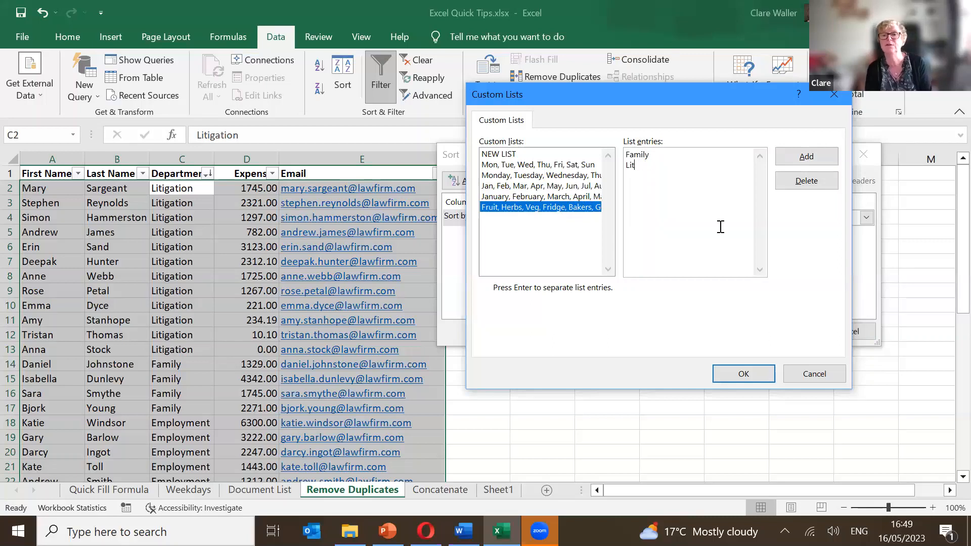
pyautogui.write('igation')
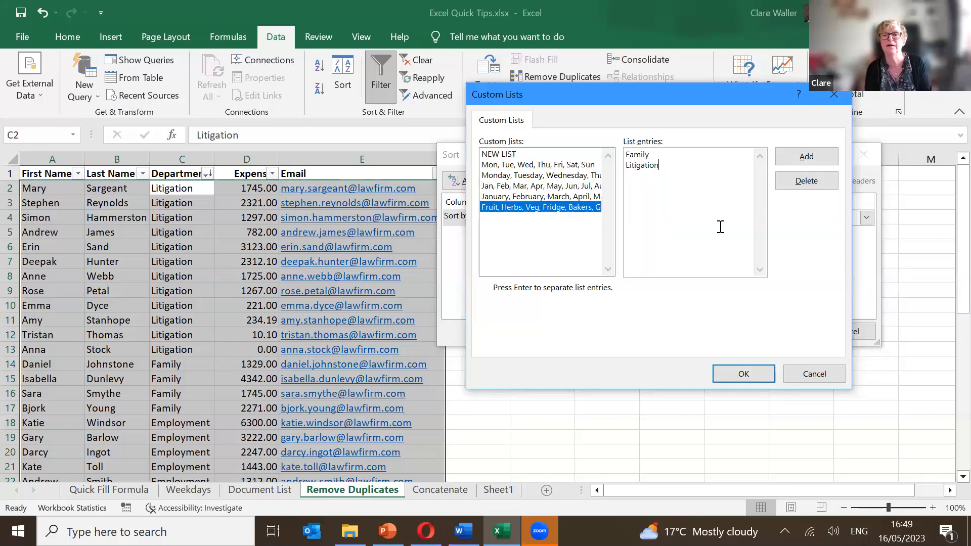
pyautogui.press('Return')
pyautogui.write('E')
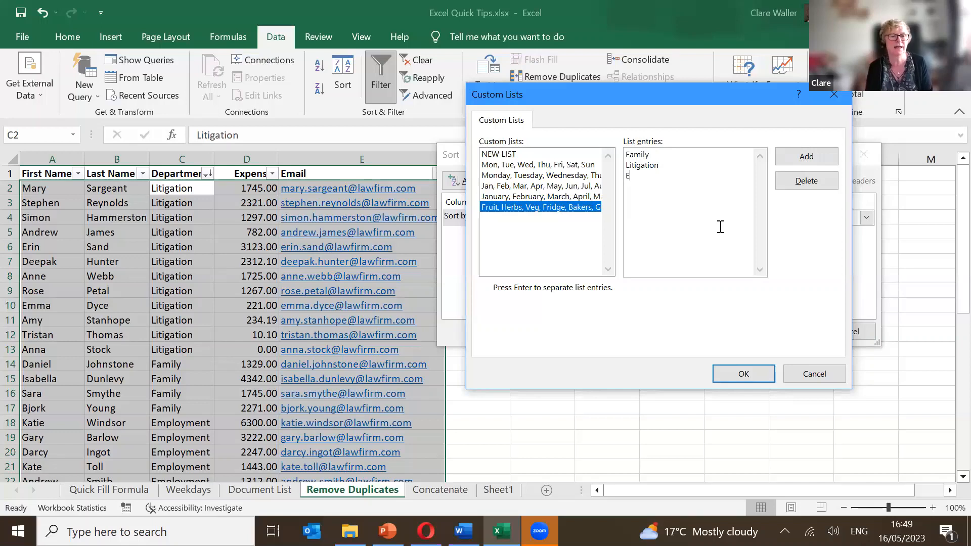
pyautogui.write('mployment')
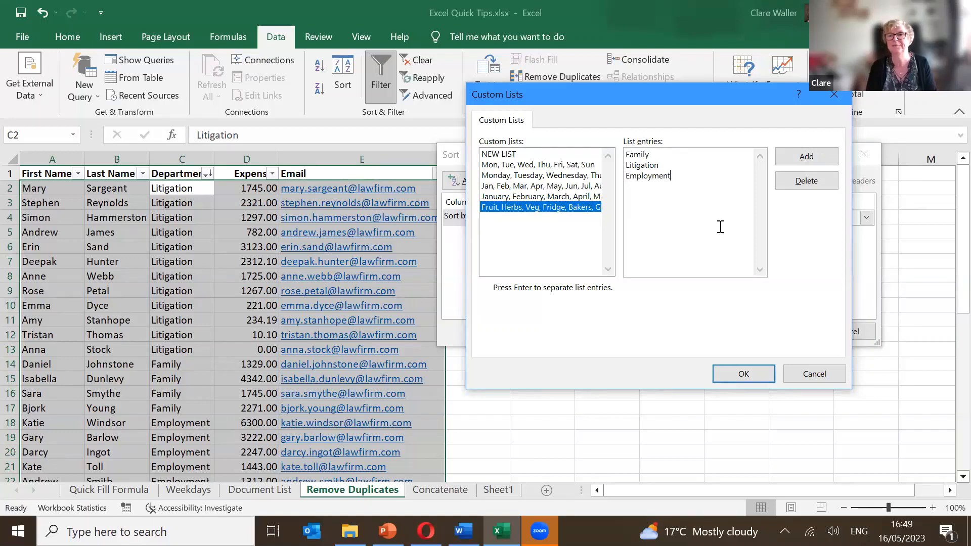
pyautogui.click(805, 157)
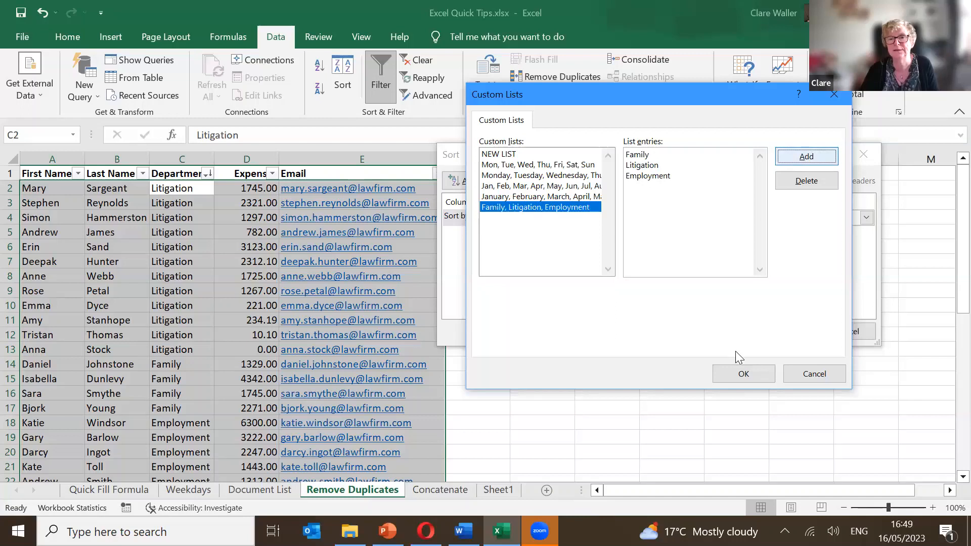
pyautogui.click(752, 374)
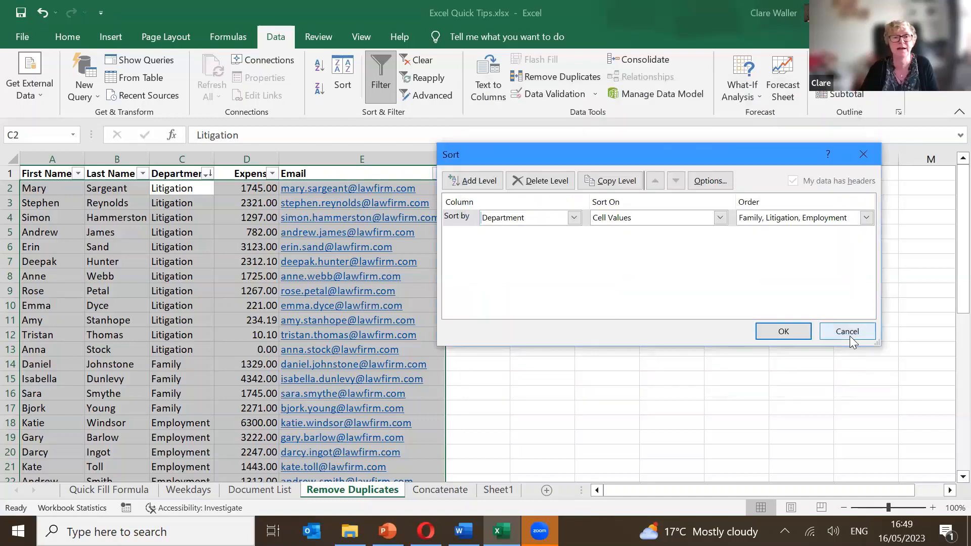
# Sort by Department using the custom order Family, Litigation, Employment and confirm the sort.
pyautogui.click(573, 218)
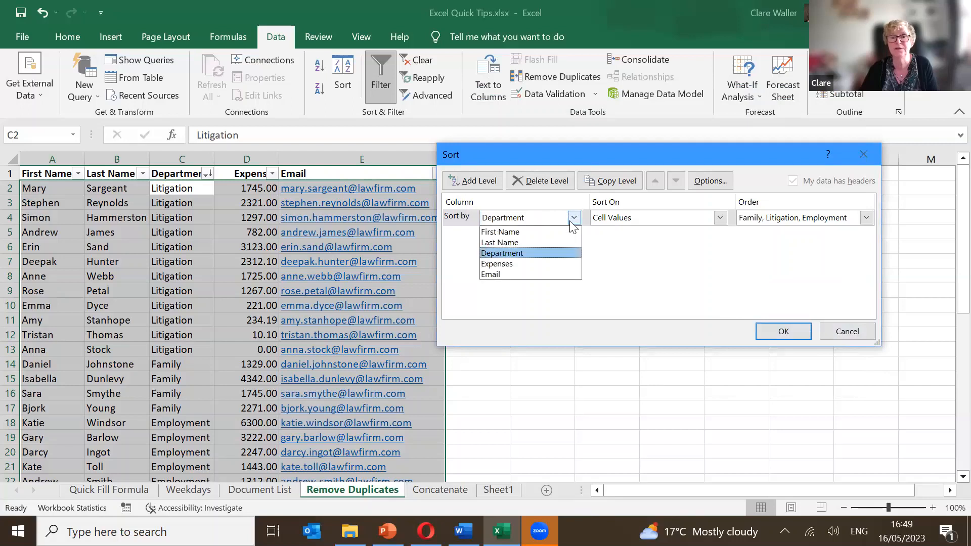
pyautogui.click(573, 223)
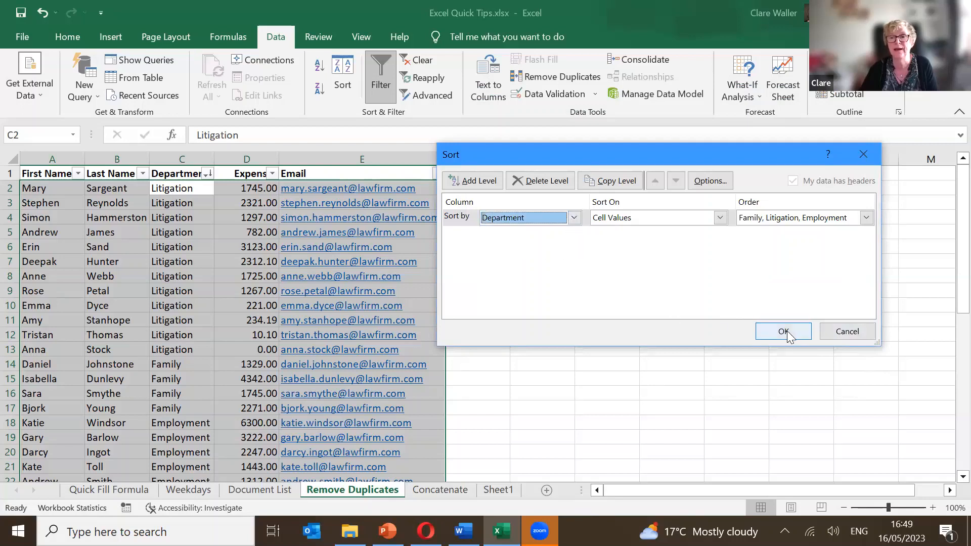
pyautogui.click(780, 329)
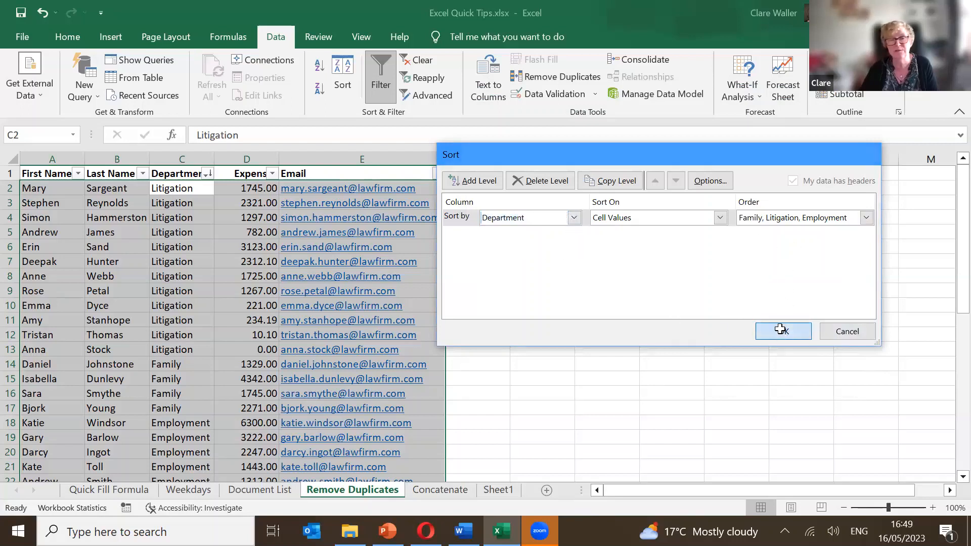
pyautogui.scroll(-2, 672, 327)
pyautogui.scroll(2, 673, 329)
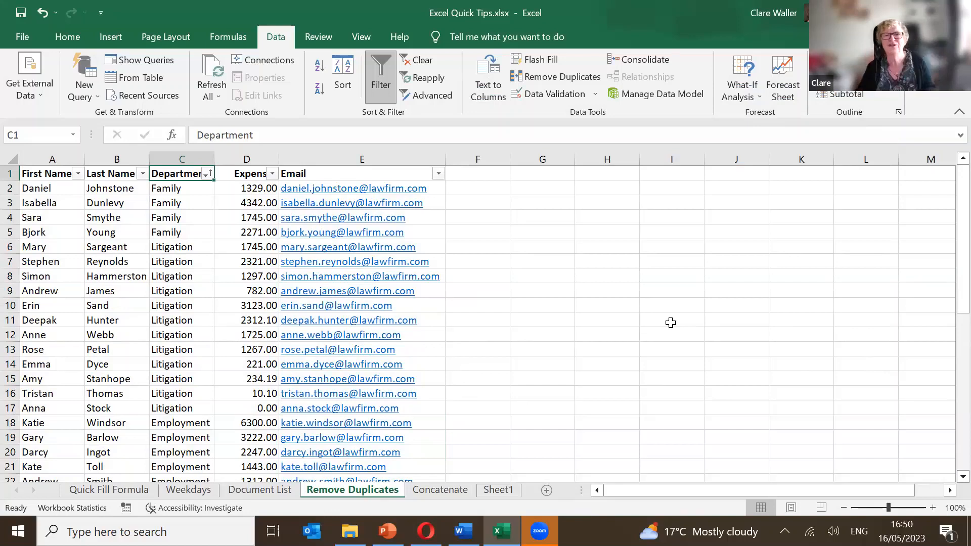
pyautogui.click(671, 323)
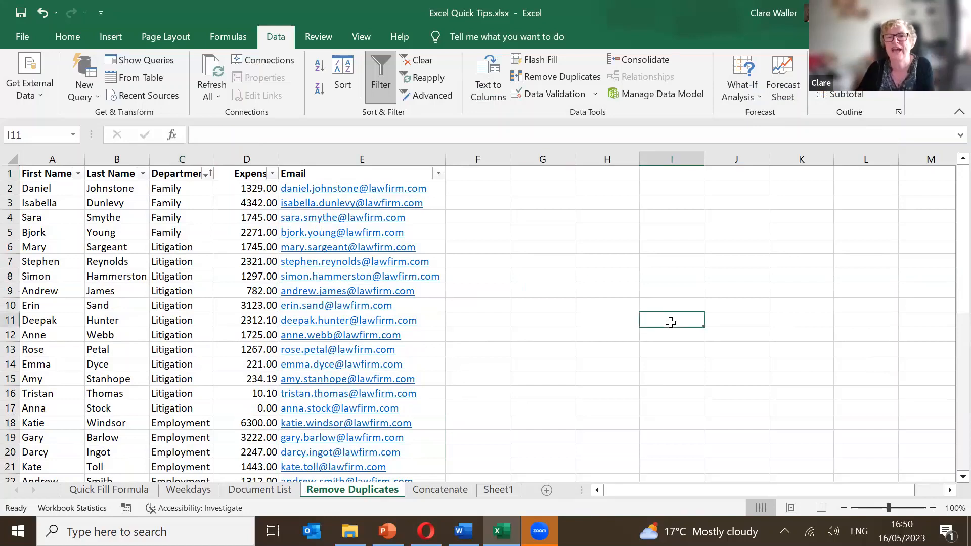
pyautogui.click(346, 319)
pyautogui.click(248, 309)
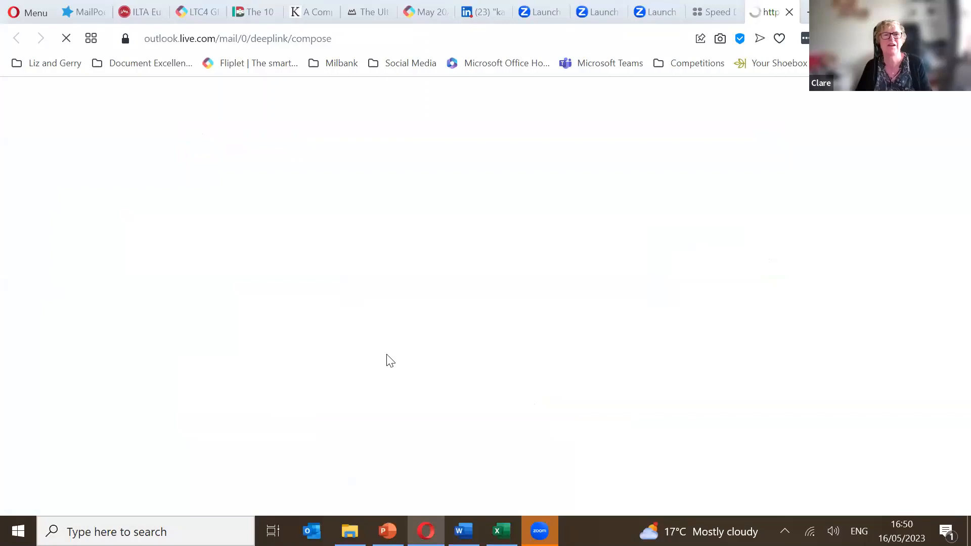
pyautogui.hotkey('alt', 'Tab')
pyautogui.click(465, 377)
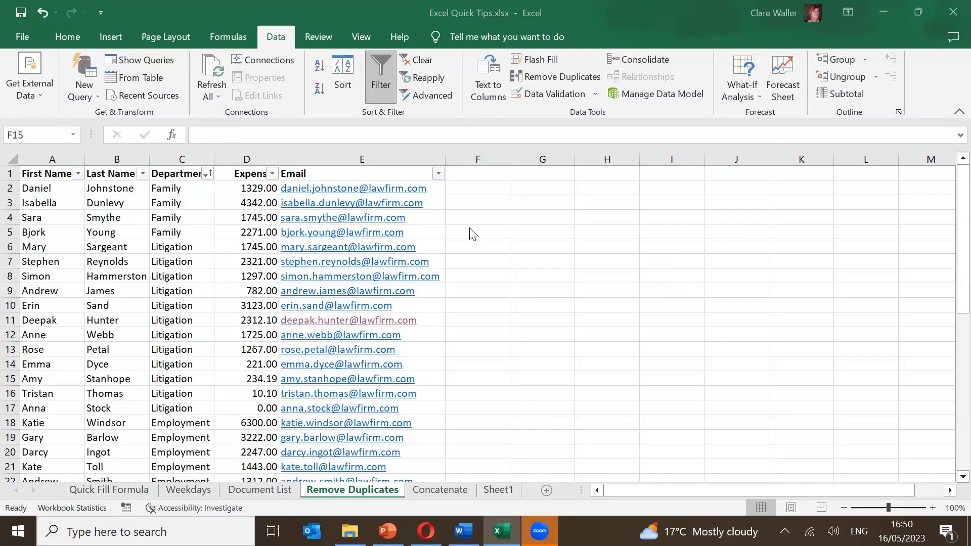
pyautogui.click(542, 232)
pyautogui.click(201, 223)
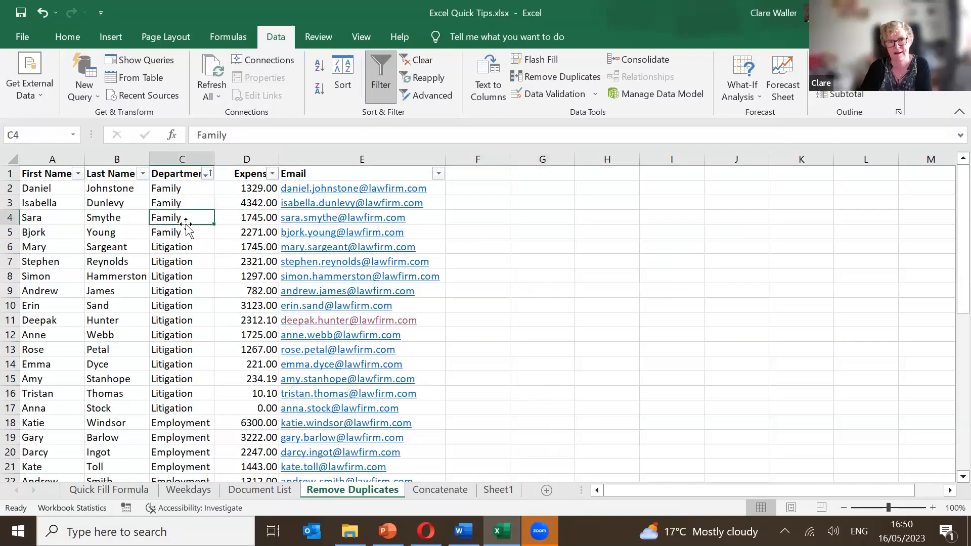
pyautogui.click(346, 90)
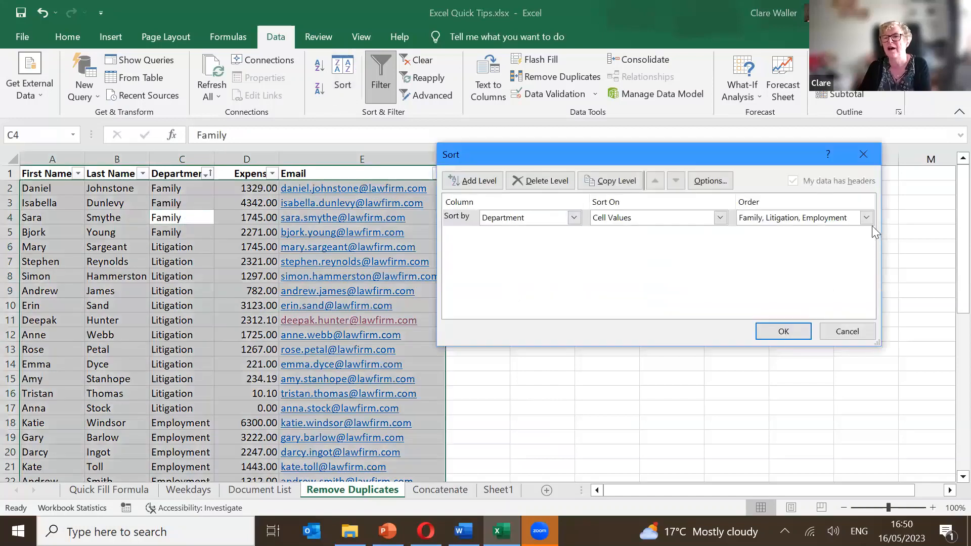
pyautogui.click(867, 219)
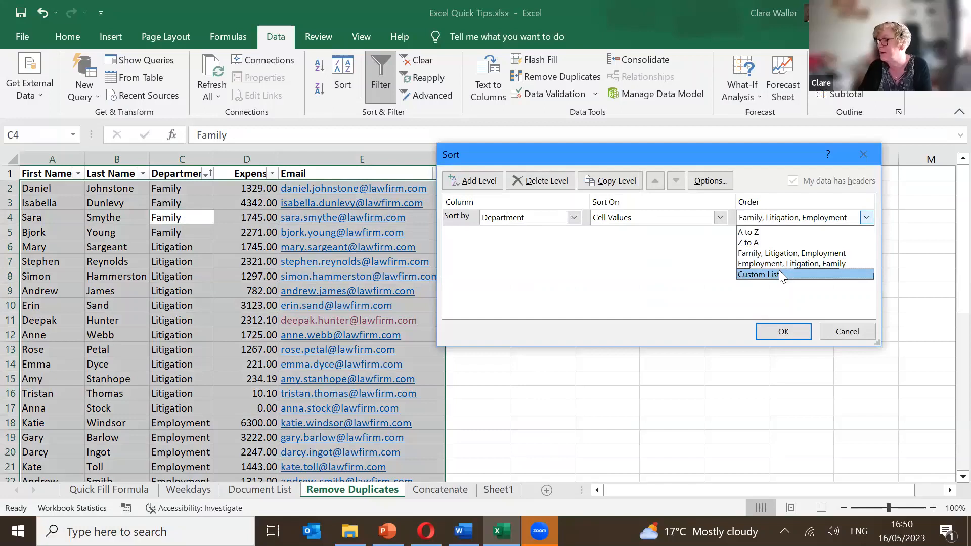
pyautogui.click(779, 274)
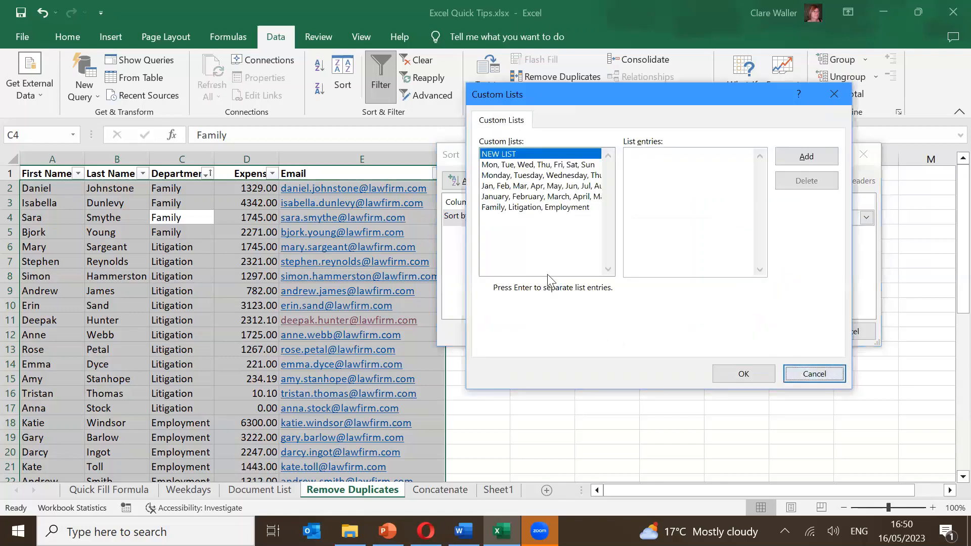
pyautogui.click(522, 187)
pyautogui.click(743, 373)
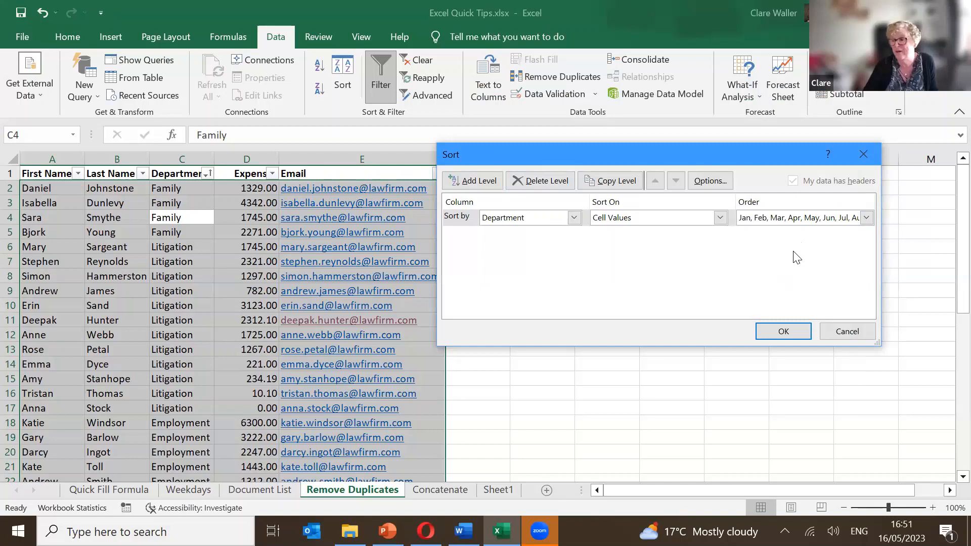
pyautogui.click(866, 332)
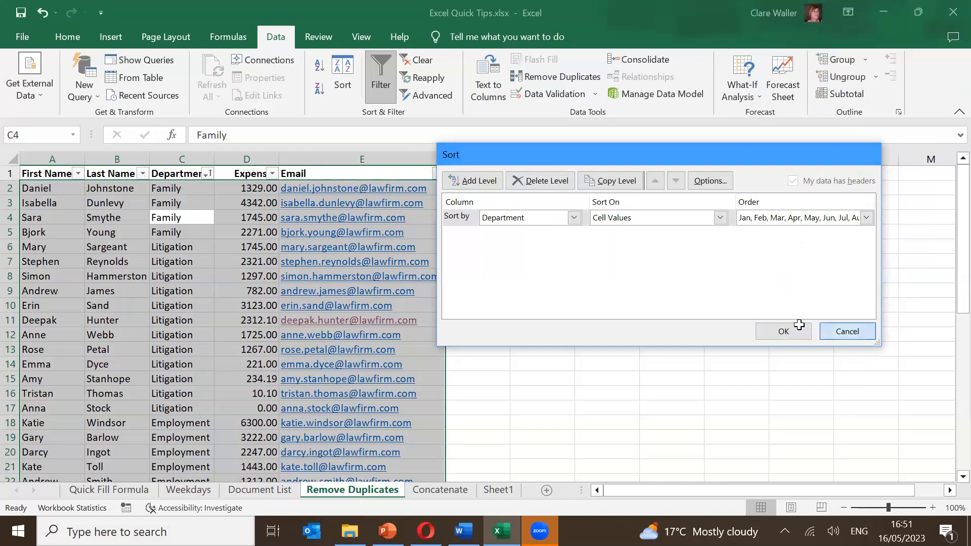
pyautogui.click(802, 327)
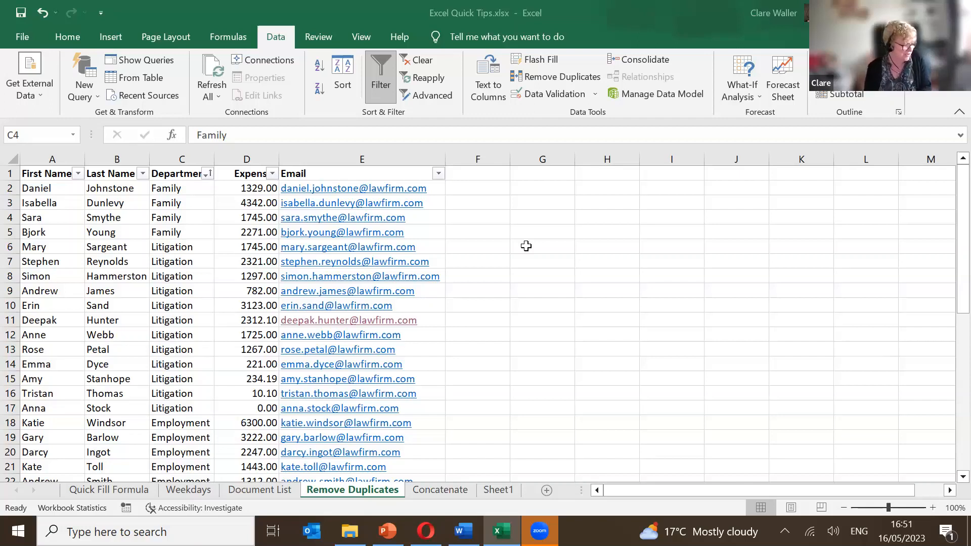
pyautogui.click(526, 245)
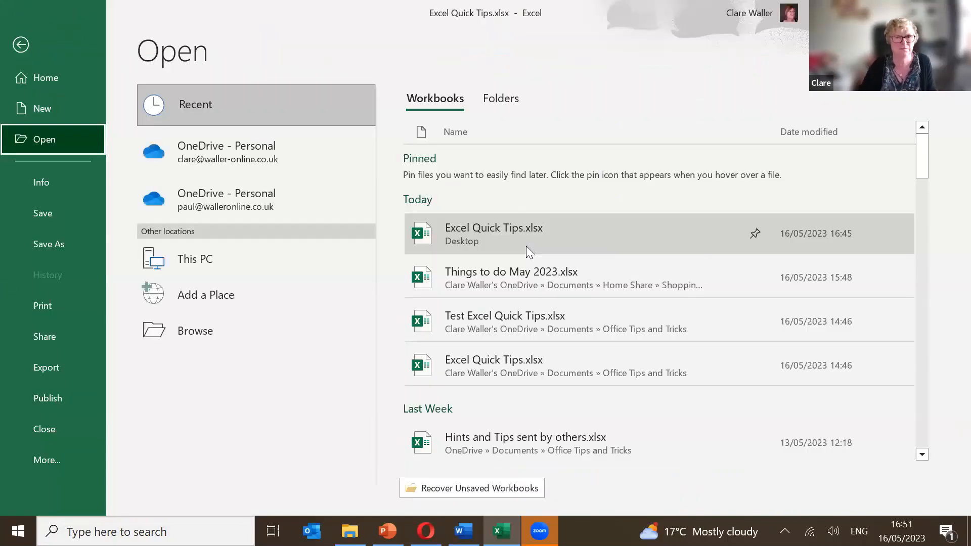
pyautogui.click(498, 234)
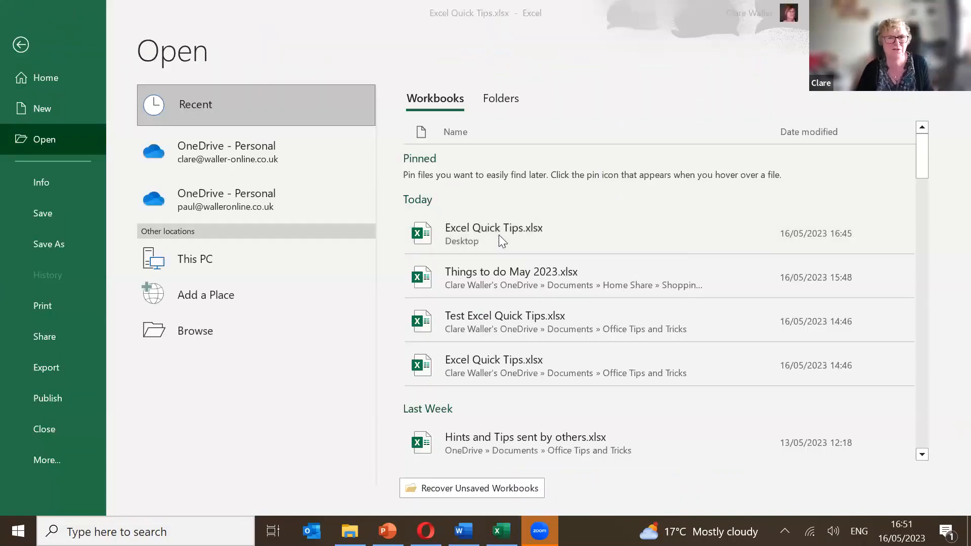
pyautogui.hotkey('alt', 'Tab')
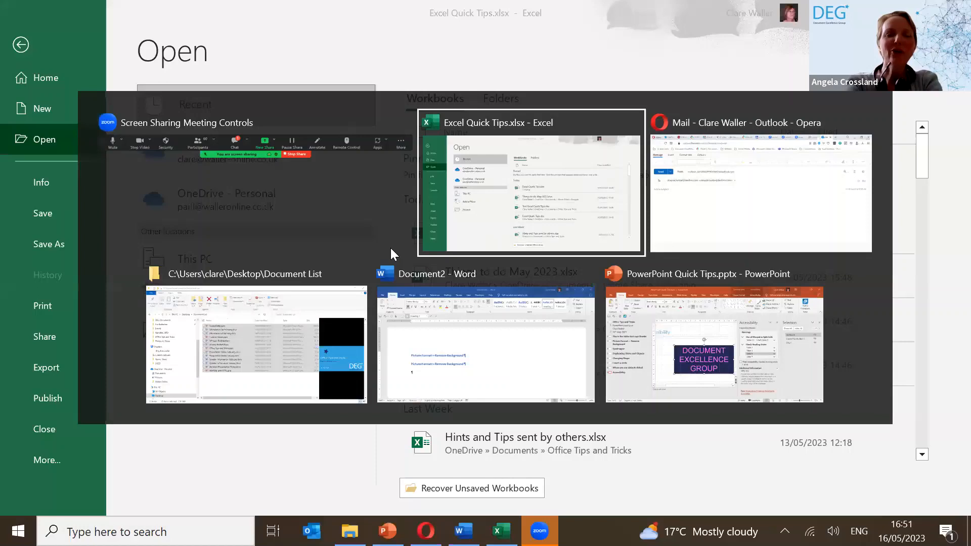
pyautogui.click(20, 45)
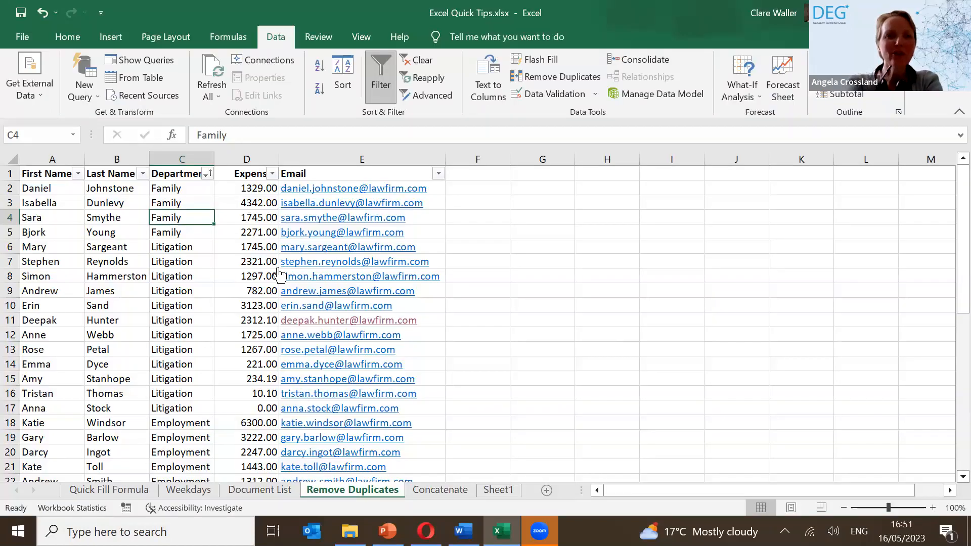
pyautogui.click(192, 267)
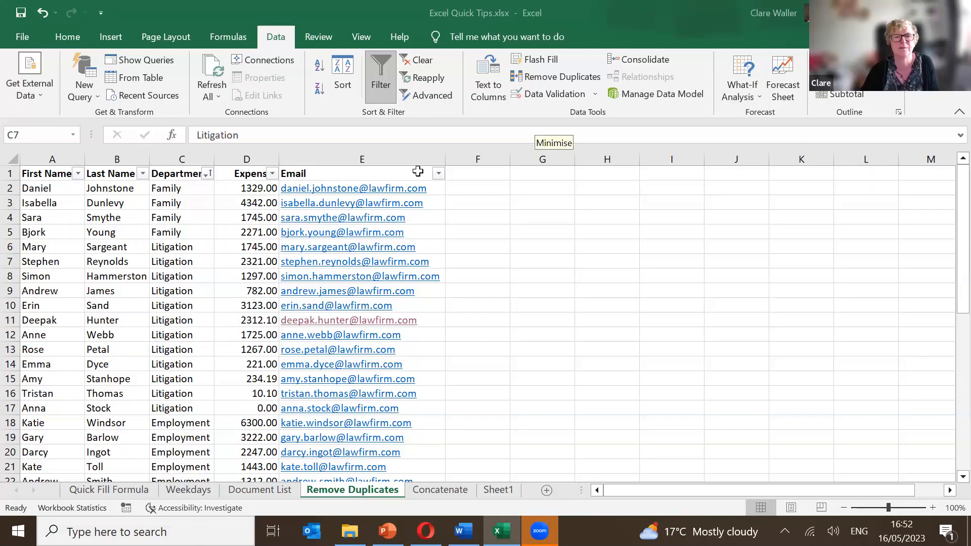
# Clear every email address in the Email column, from E2 to the bottom.
pyautogui.click(432, 205)
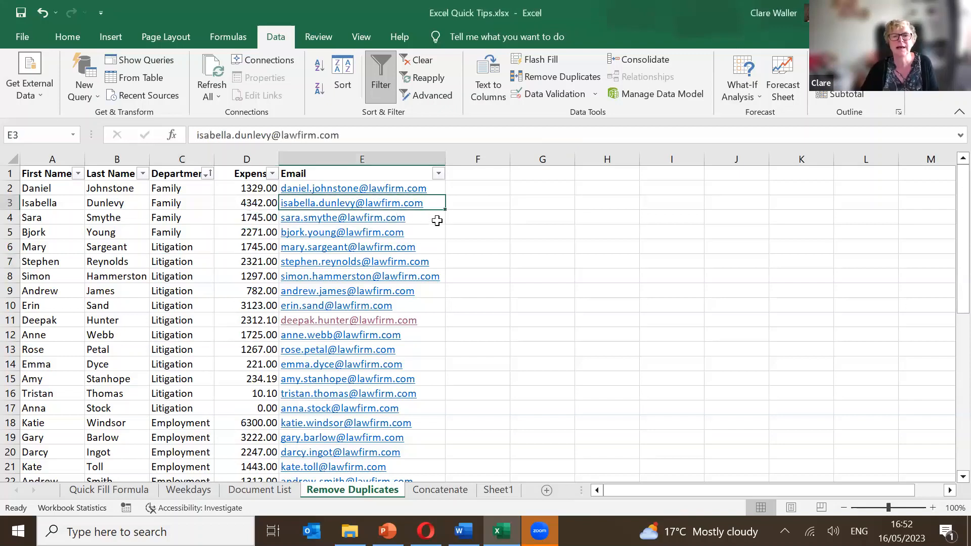
pyautogui.hotkey('ctrl', 'shift', 'Down')
pyautogui.press('Delete')
pyautogui.hotkey('ctrl', 'Home')
pyautogui.press('Down')
pyautogui.press('Right')
pyautogui.press('Right')
pyautogui.press('Right')
pyautogui.press('Right')
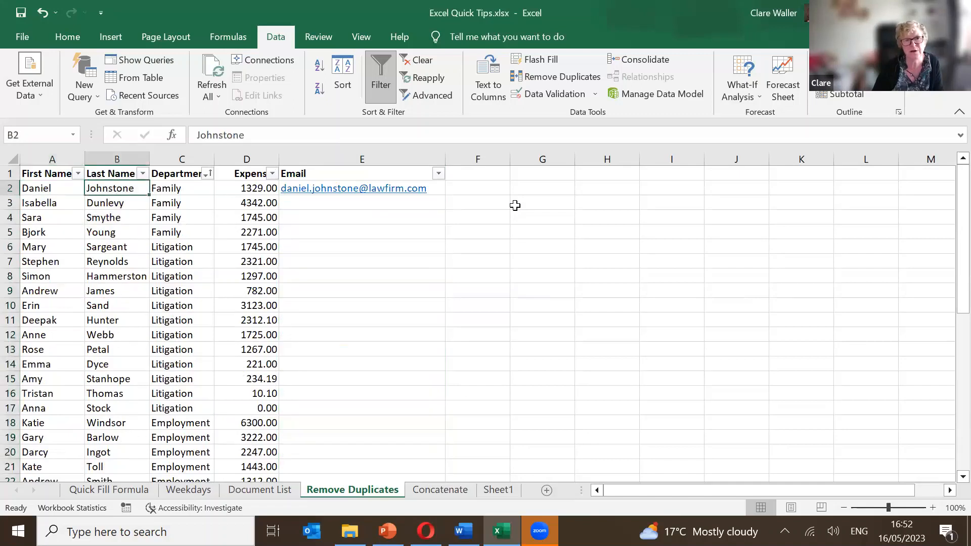
pyautogui.press('Delete')
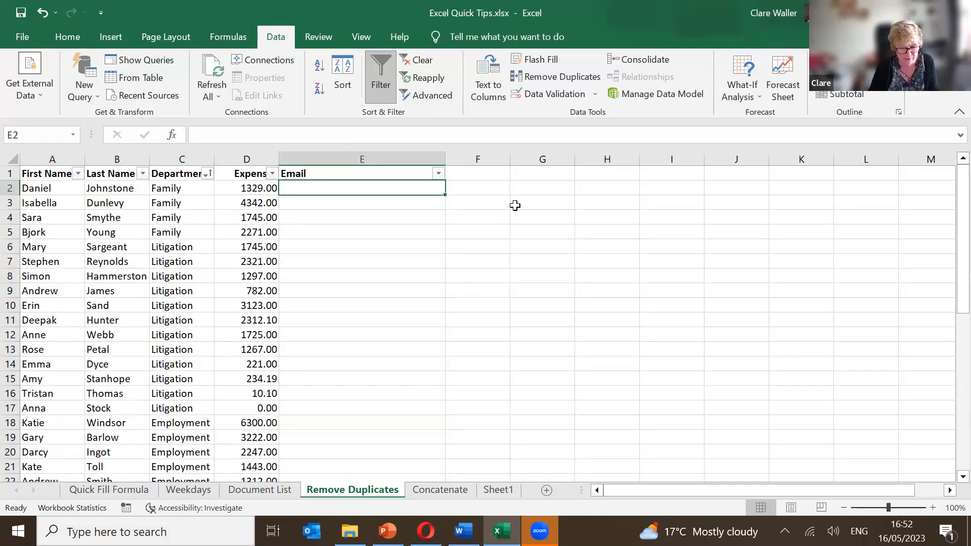
# Enter =SUM(D2) in E2 and fill it down the whole Email column.
pyautogui.hotkey('alt', '=')
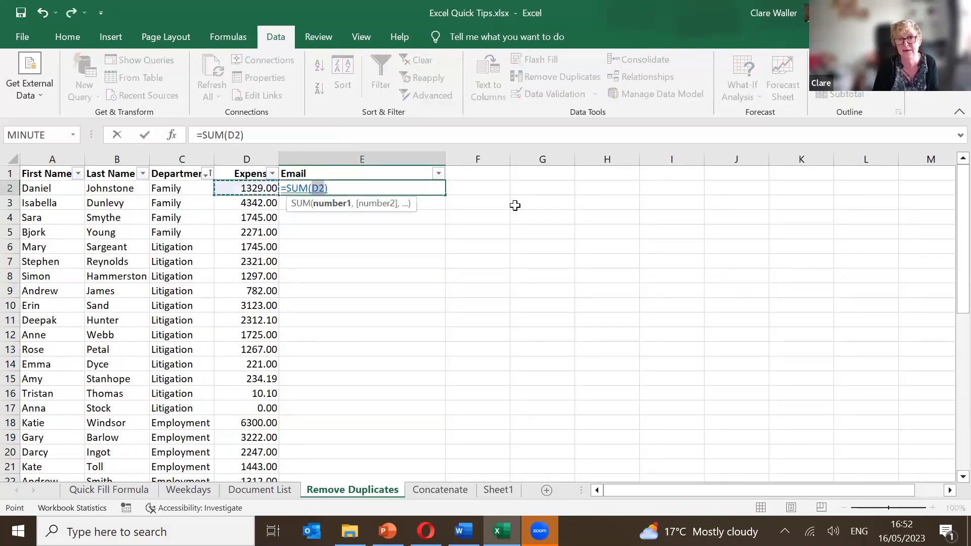
pyautogui.hotkey('ctrl', 'Return')
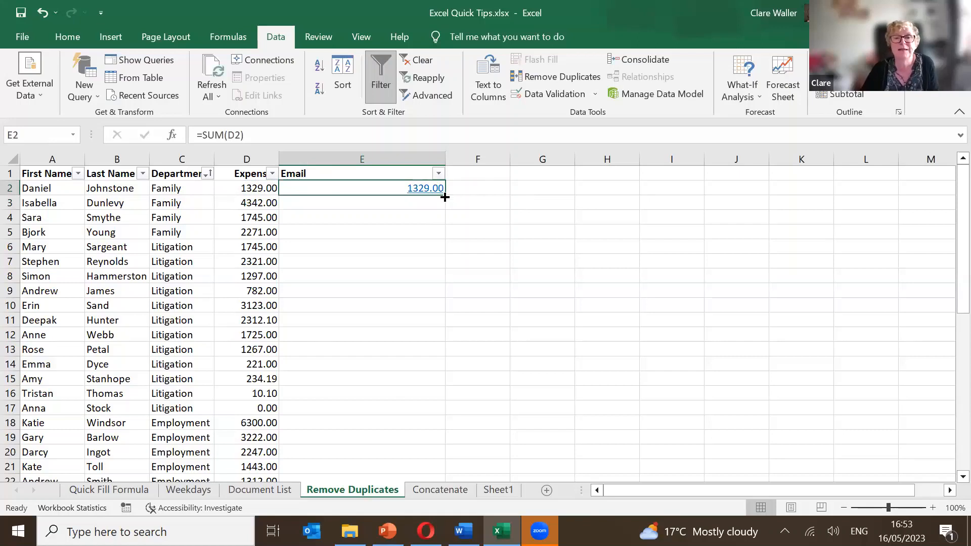
pyautogui.doubleClick(445, 196)
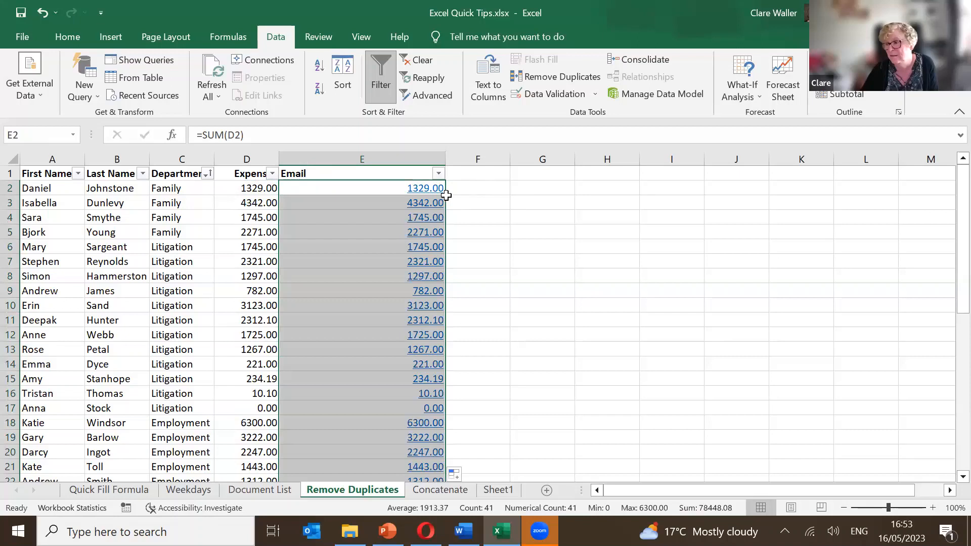
pyautogui.click(520, 190)
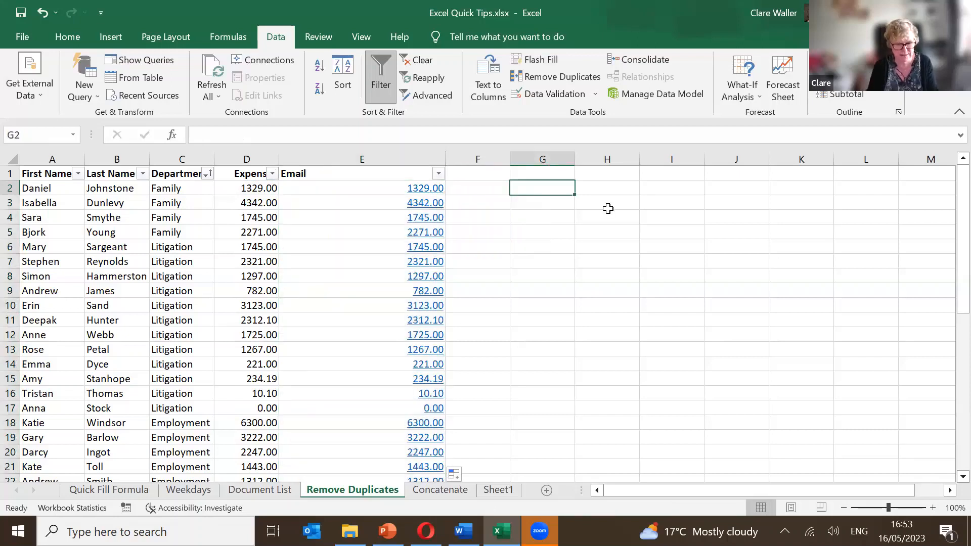
# Seed G2 and G3 with 1 and 2, then extend the series to 12 at G13.
pyautogui.write('1')
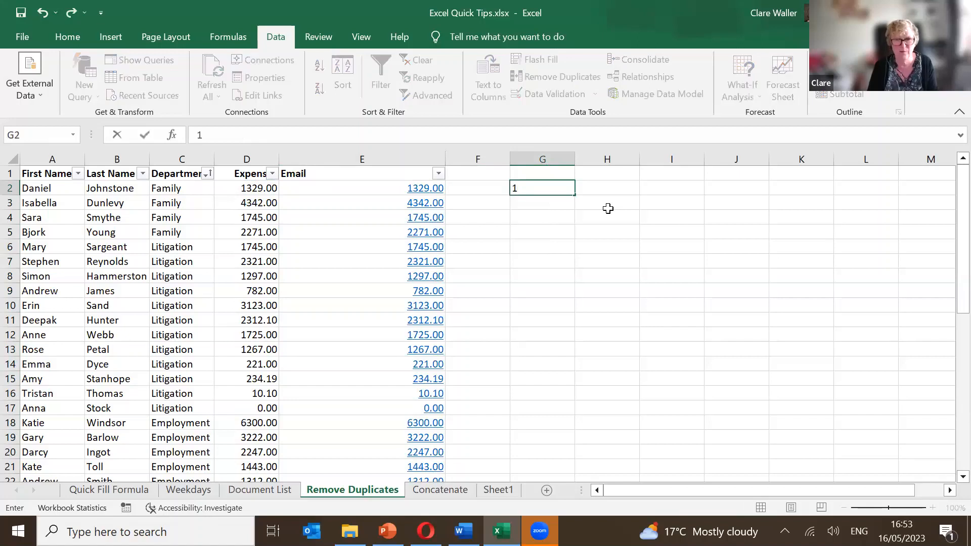
pyautogui.press('Return')
pyautogui.write('2')
pyautogui.hotkey('shift', 'Down')
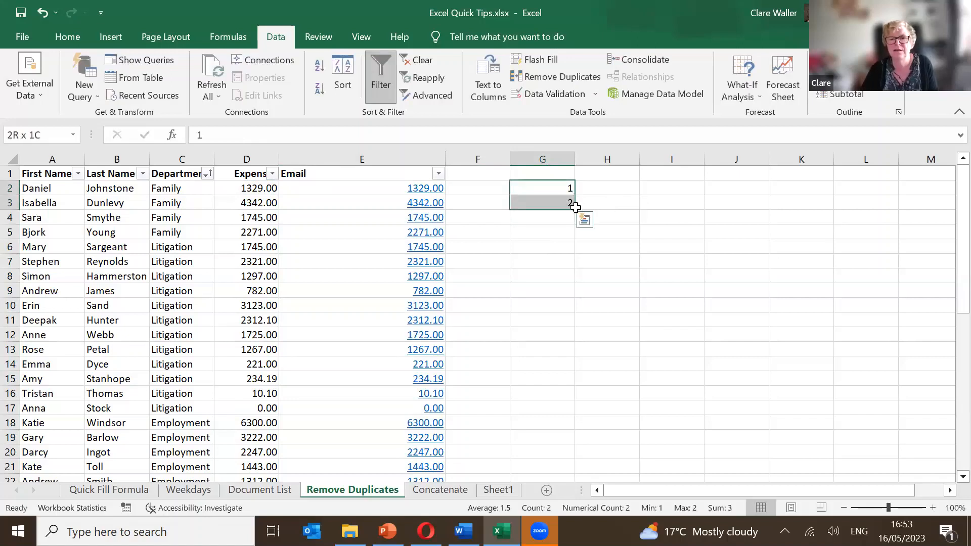
pyautogui.moveTo(574, 208); pyautogui.dragTo(589, 353)
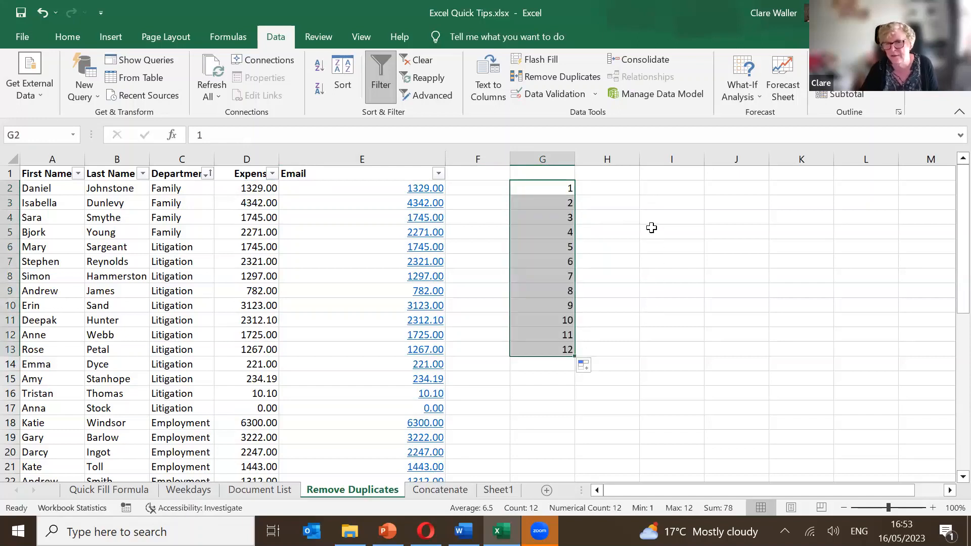
pyautogui.click(615, 189)
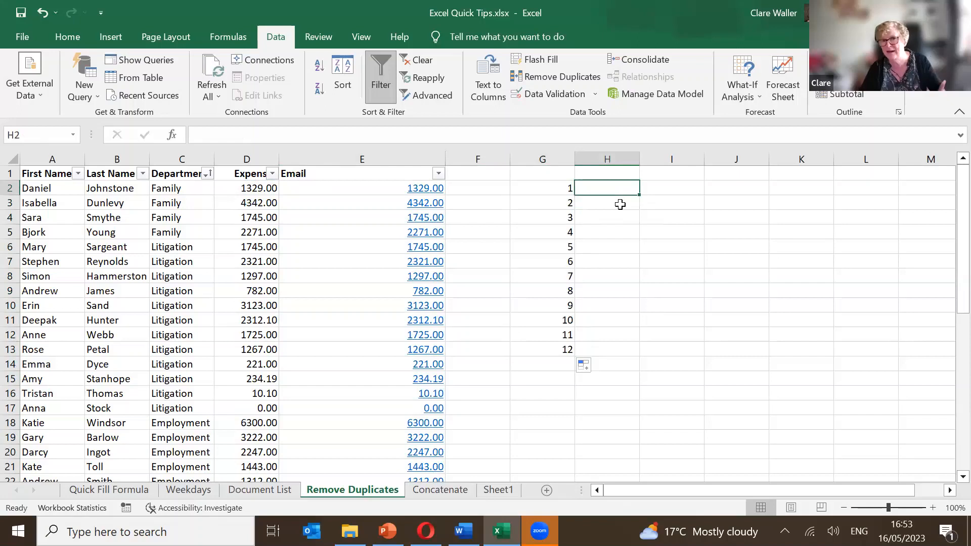